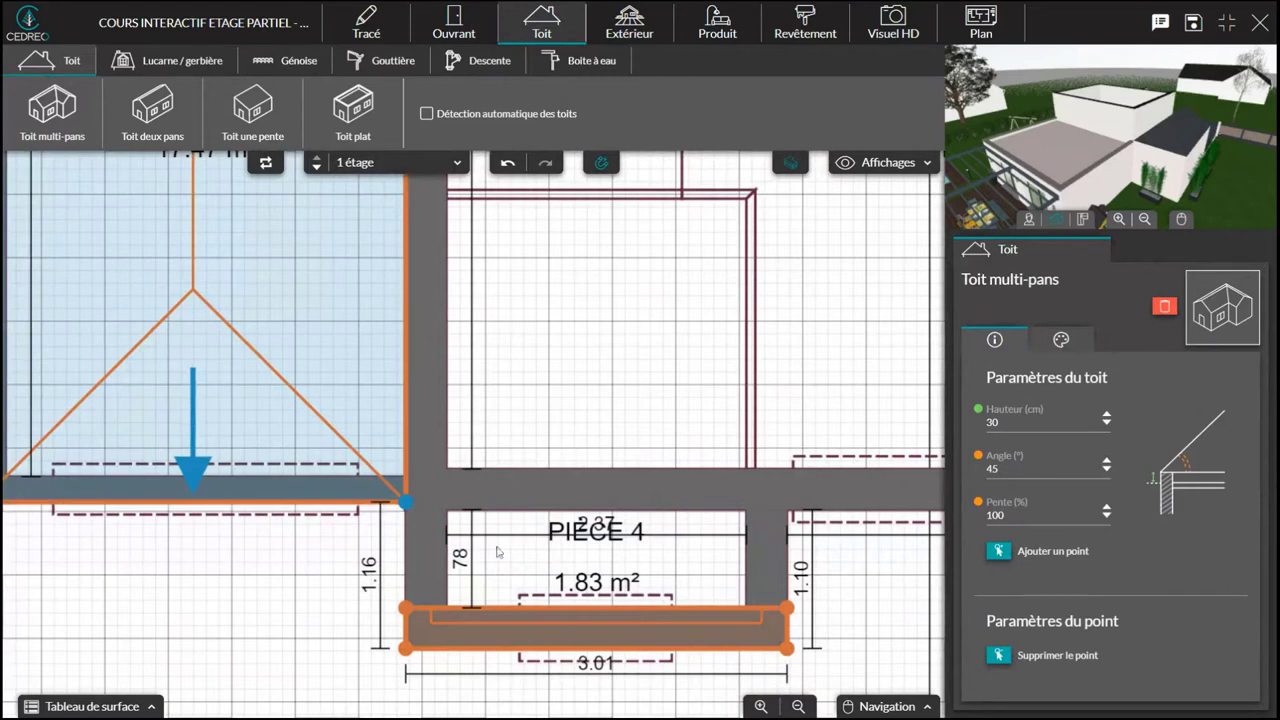
# Extend the flat roof's inner edge over PIÈCE 4 until it meets the main building's wall
pyautogui.moveTo(571, 609); pyautogui.dragTo(563, 530)
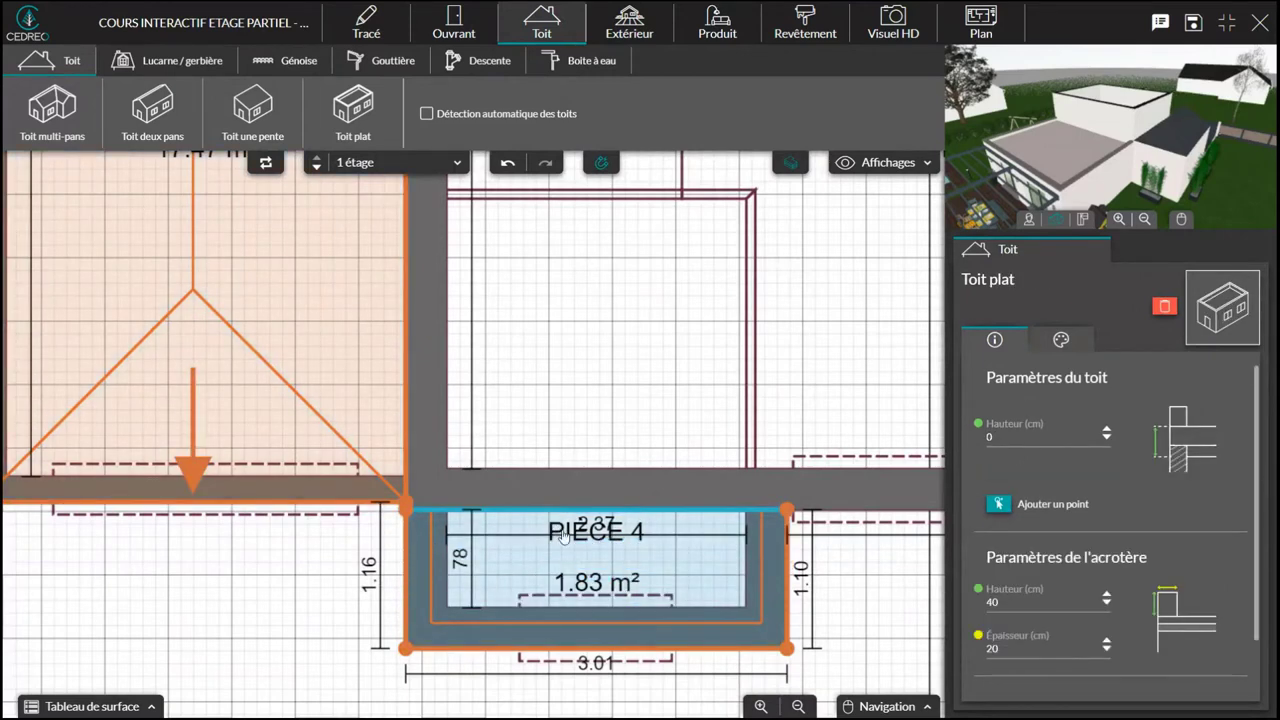
pyautogui.moveTo(550, 558); pyautogui.dragTo(614, 556, button='right')
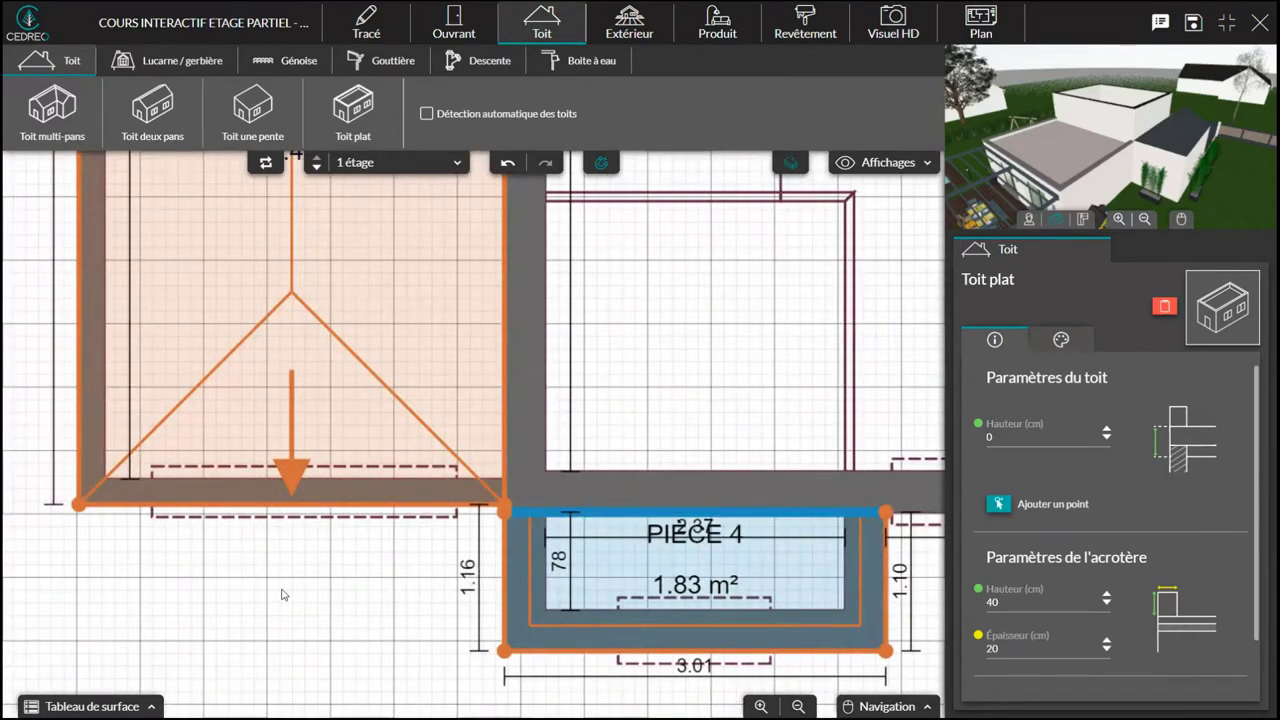
# Disable the Bas de pente option on the PIÈCE 3 roof edge that adjoins the main building
pyautogui.moveTo(295, 557); pyautogui.dragTo(306, 647, button='right')
pyautogui.scroll(-3, 349, 383)
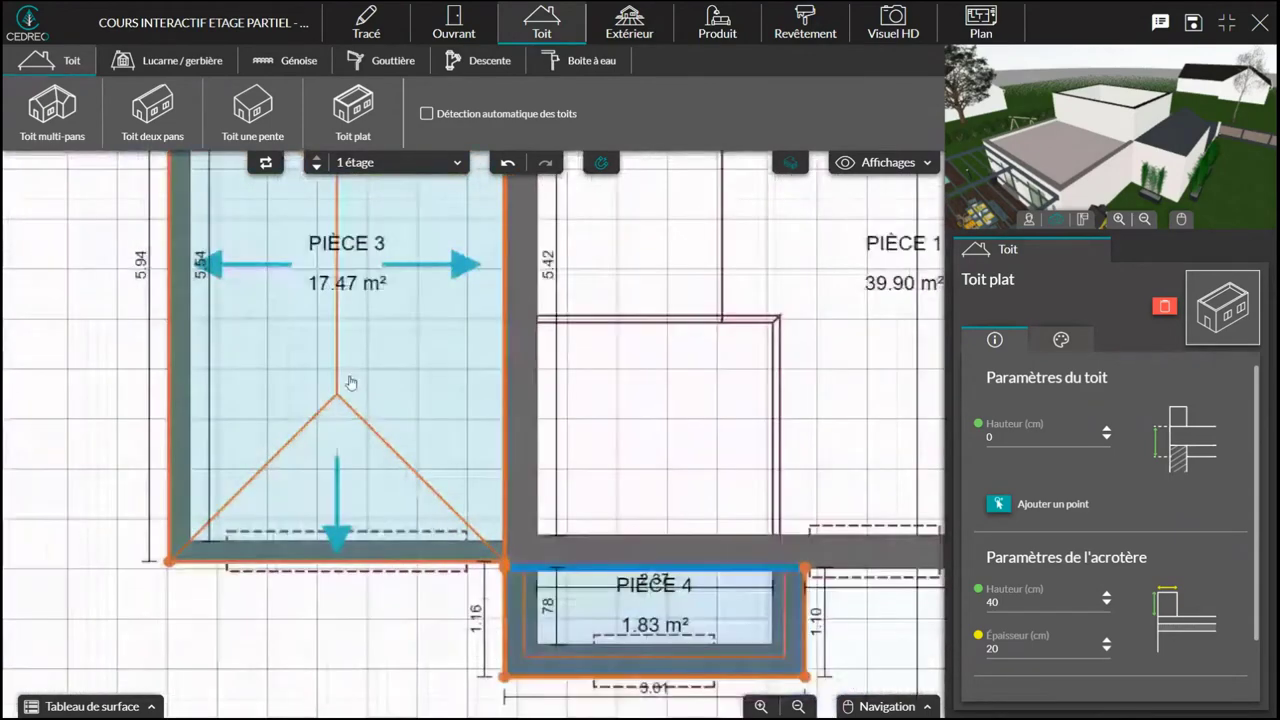
pyautogui.moveTo(364, 298); pyautogui.dragTo(333, 395, button='right')
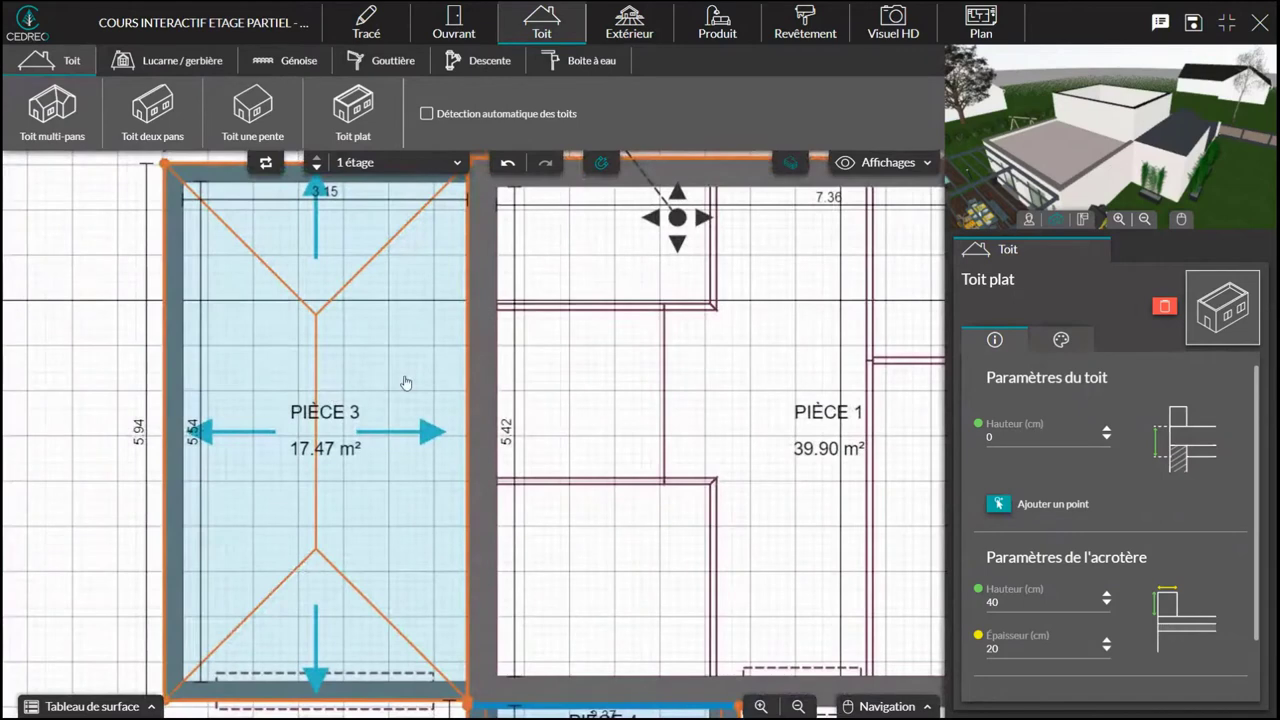
pyautogui.click(467, 418)
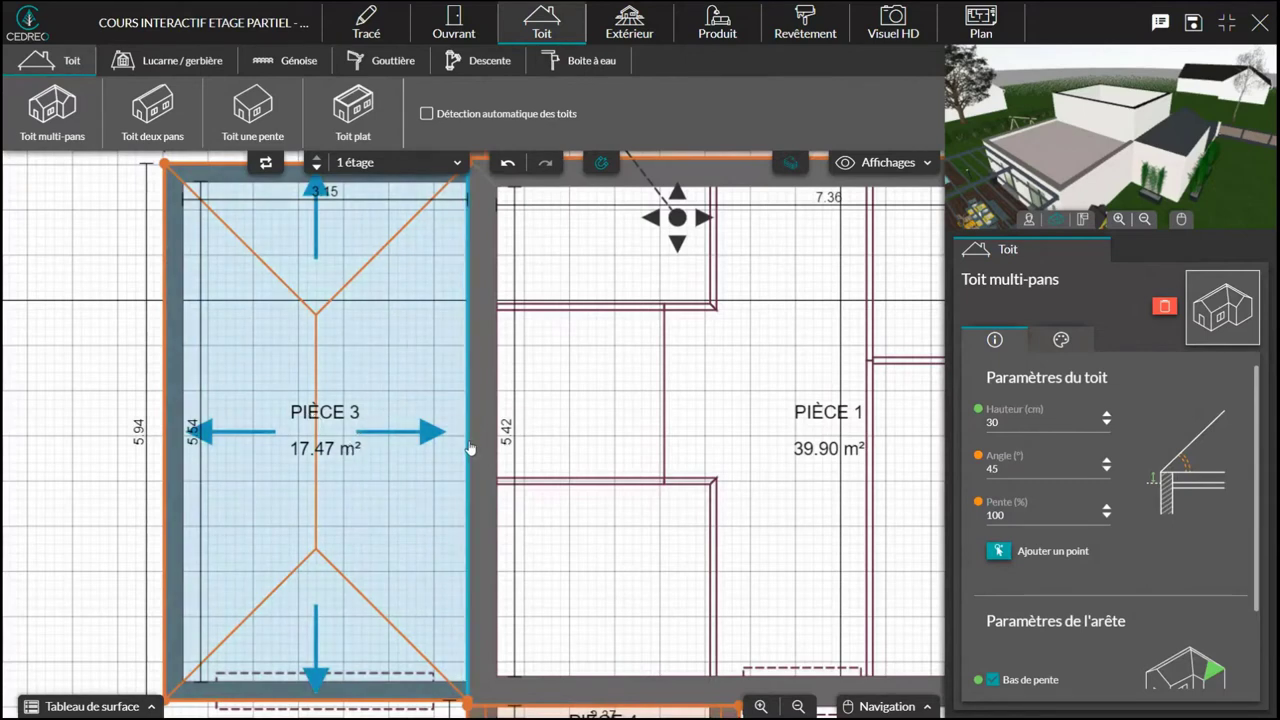
pyautogui.scroll(-2, 1108, 531)
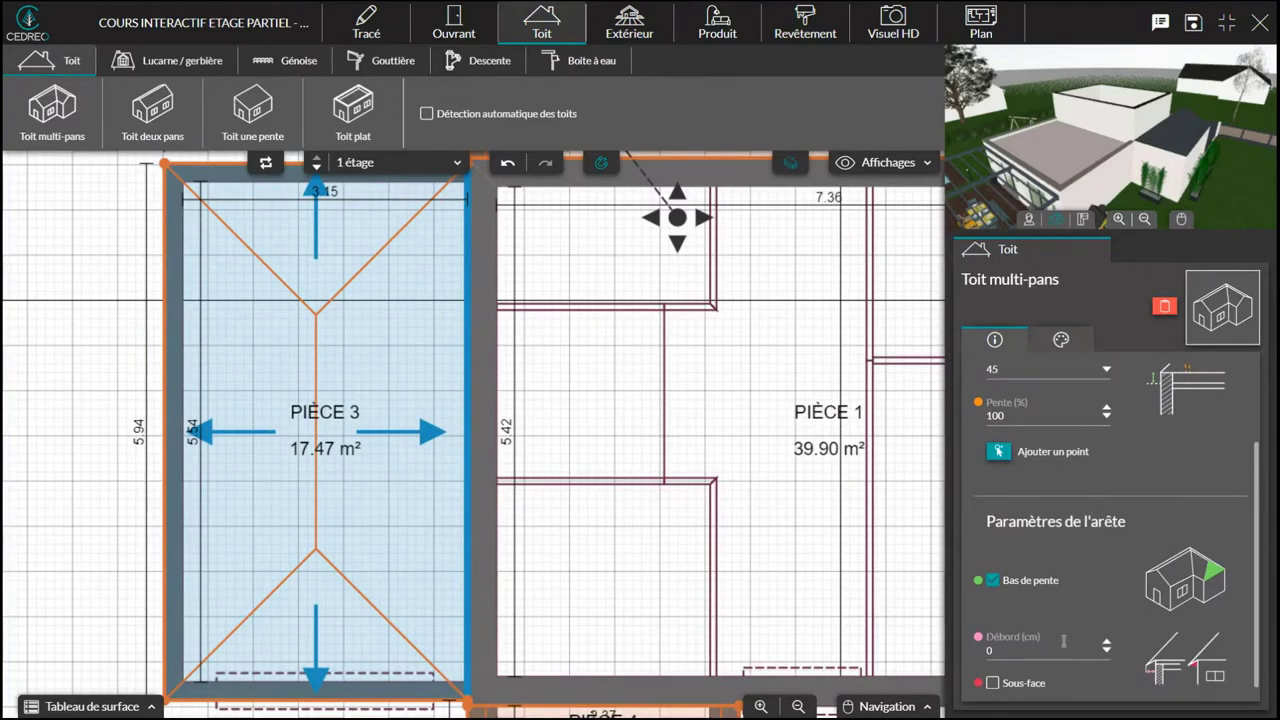
pyautogui.click(993, 580)
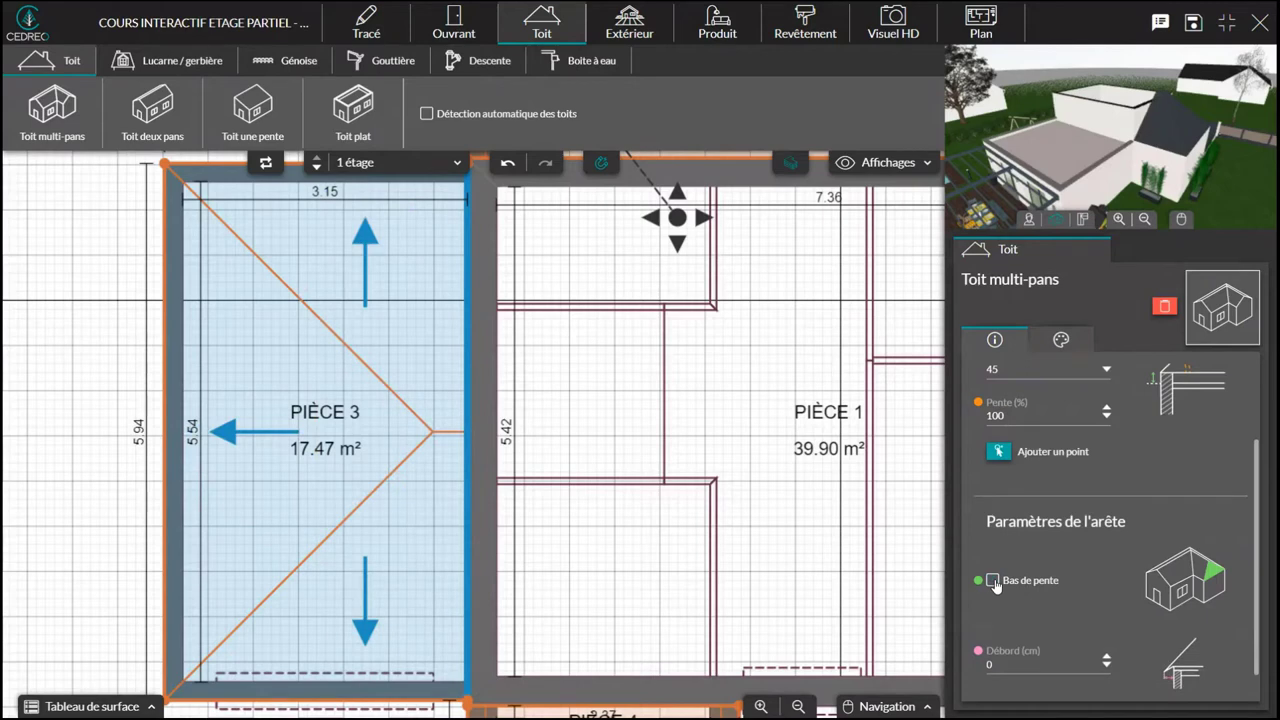
# Set the multi-slope roof over PIÈCE 3 to a height of 0 cm and an angle of 30°
pyautogui.scroll(1, 1072, 421)
pyautogui.click(385, 392)
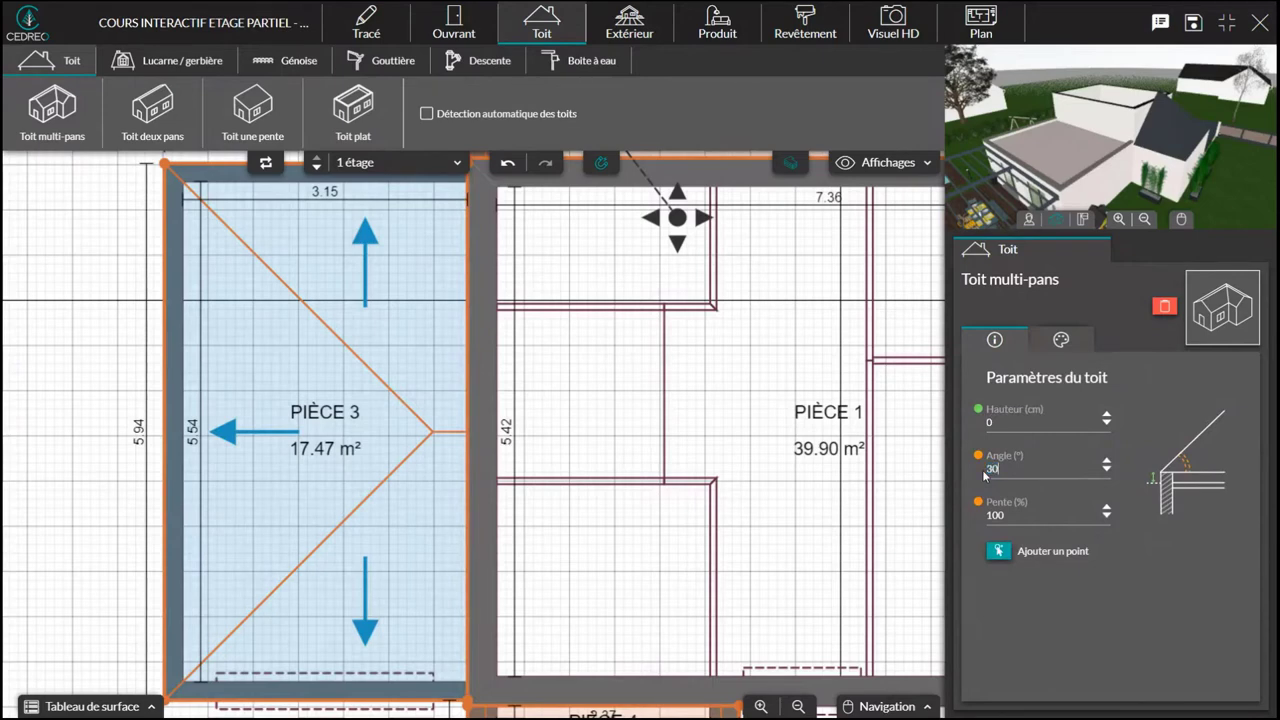
# Examine the garage roof, the flat roofs and the open upper volume in the 3D view from several sides
pyautogui.moveTo(1192, 186); pyautogui.dragTo(1098, 148)
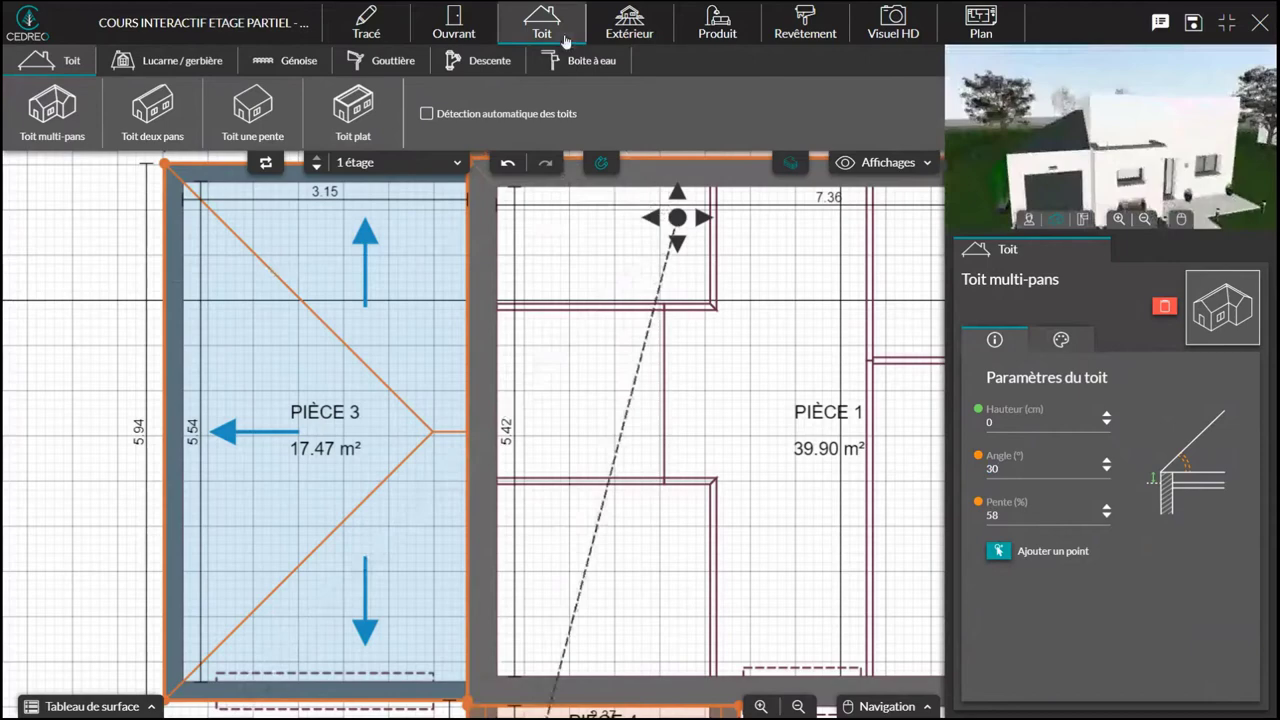
pyautogui.click(713, 30)
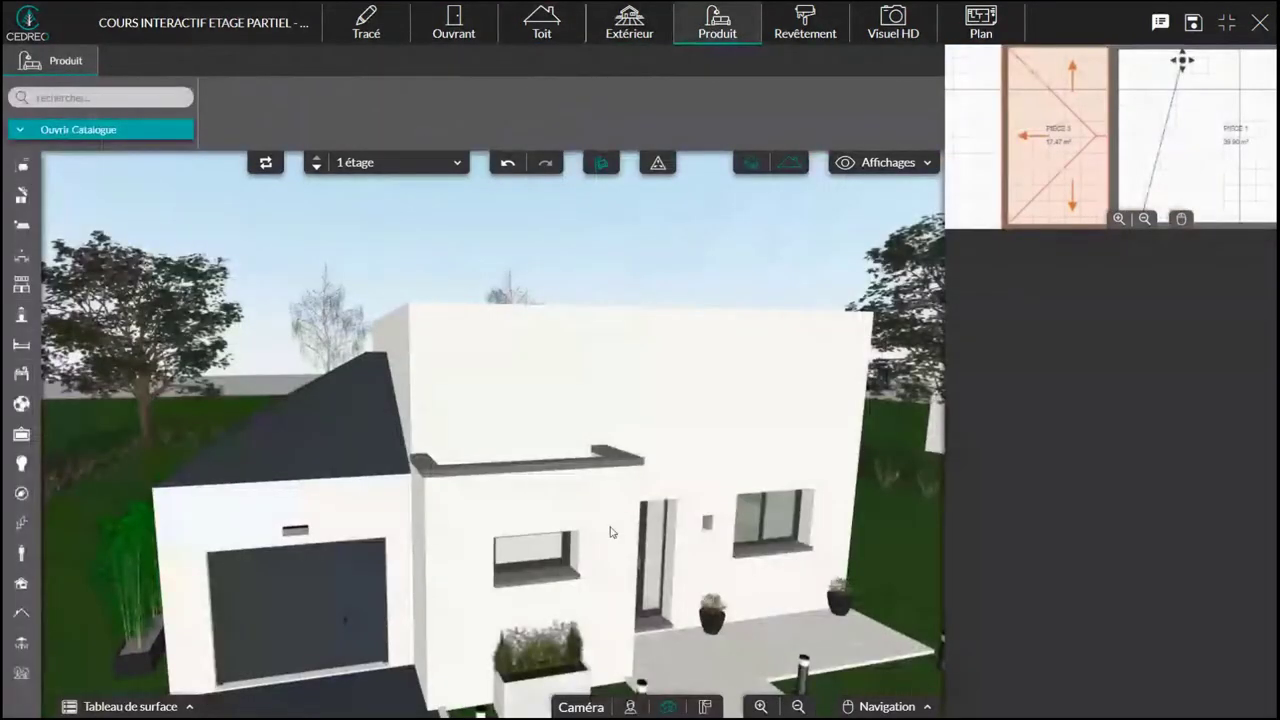
pyautogui.moveTo(642, 515); pyautogui.dragTo(617, 293)
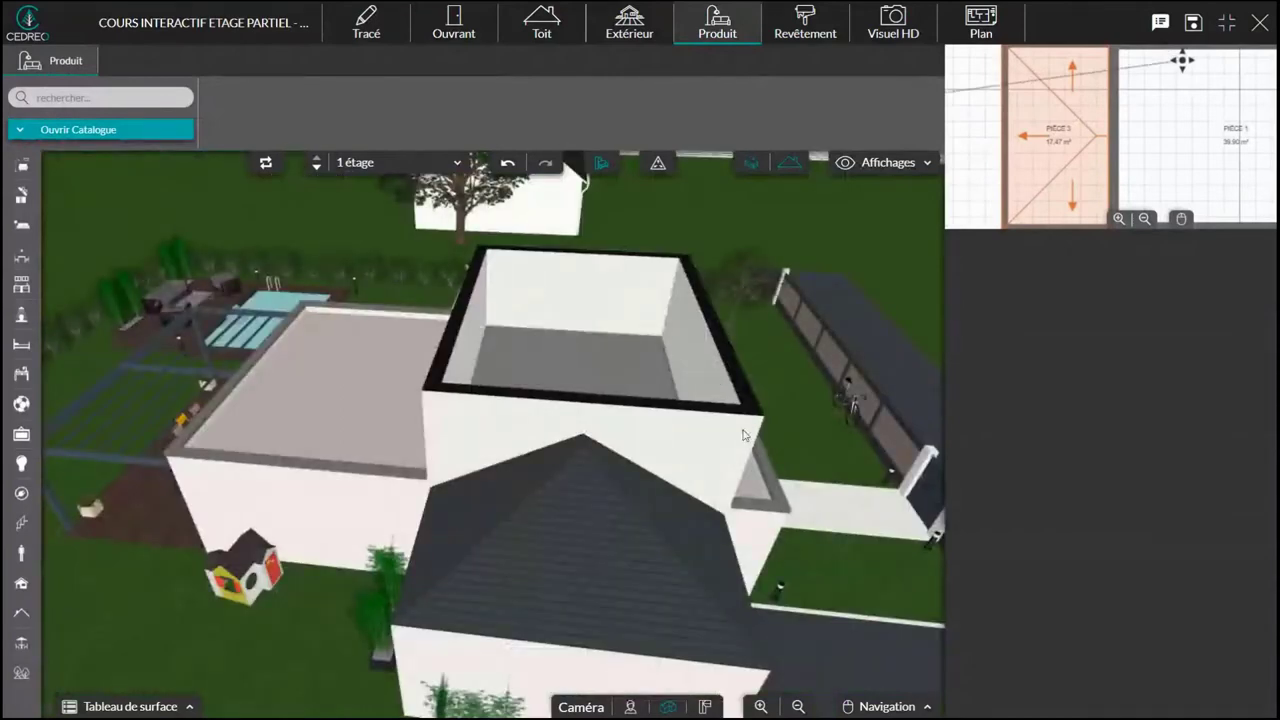
pyautogui.moveTo(743, 435); pyautogui.dragTo(617, 437)
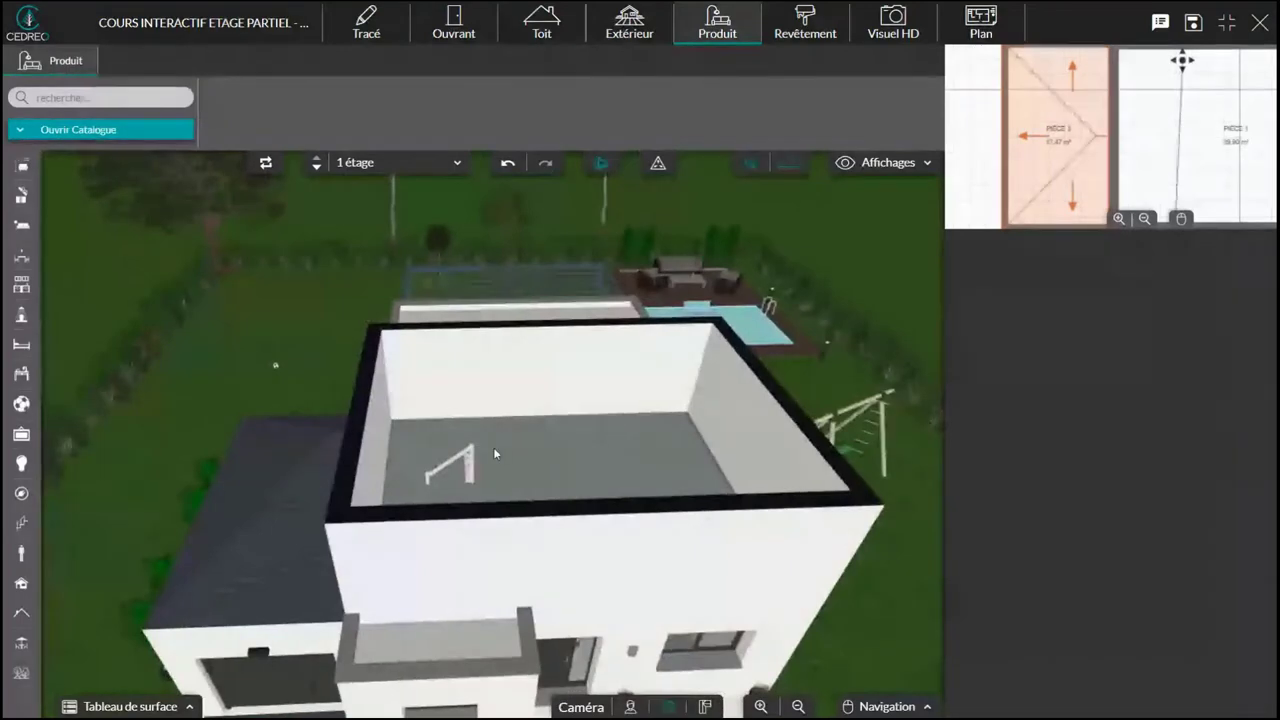
pyautogui.moveTo(491, 449); pyautogui.dragTo(442, 519)
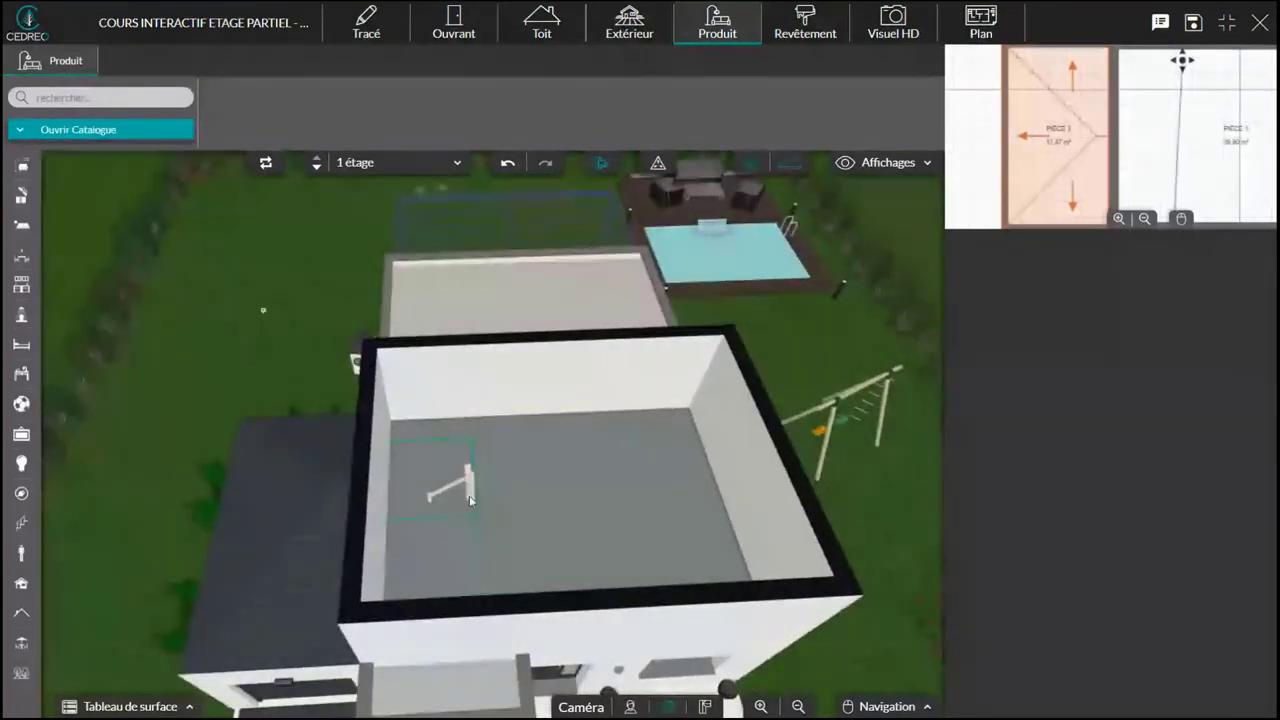
pyautogui.moveTo(511, 489); pyautogui.dragTo(510, 443)
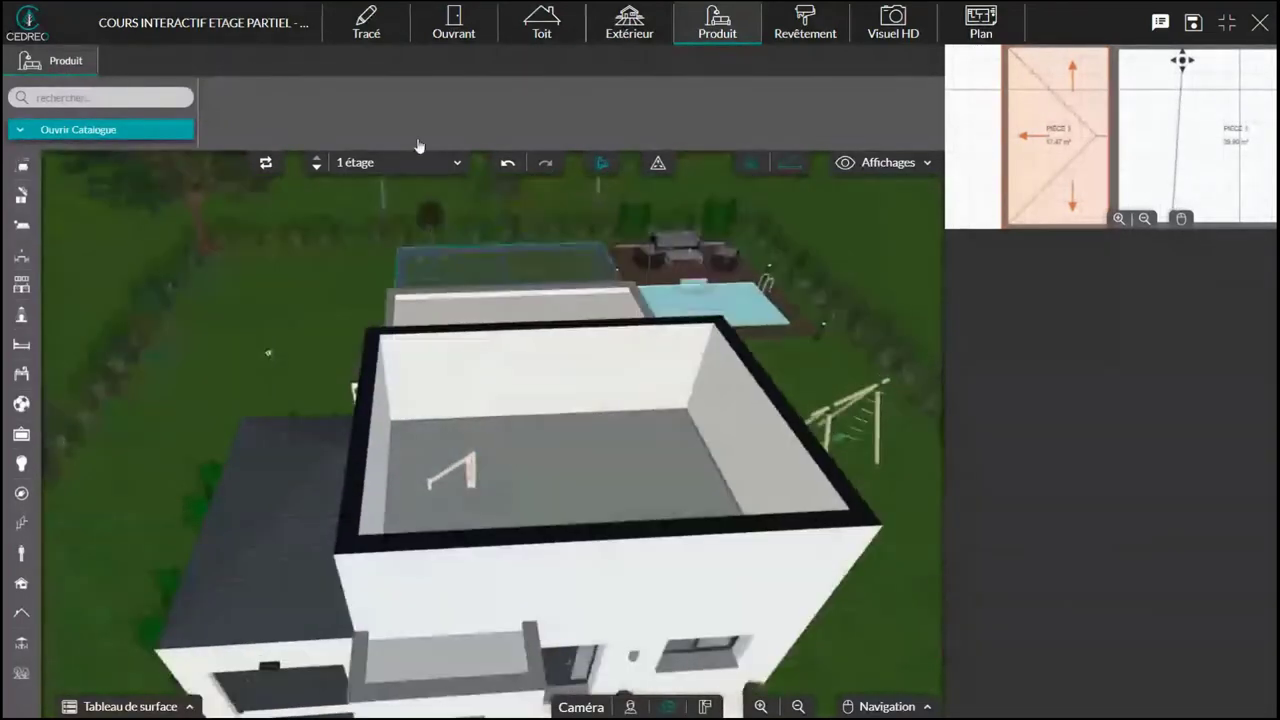
# Add a level above 1 étage and duplicate the walls of the previous level onto it
pyautogui.click(366, 32)
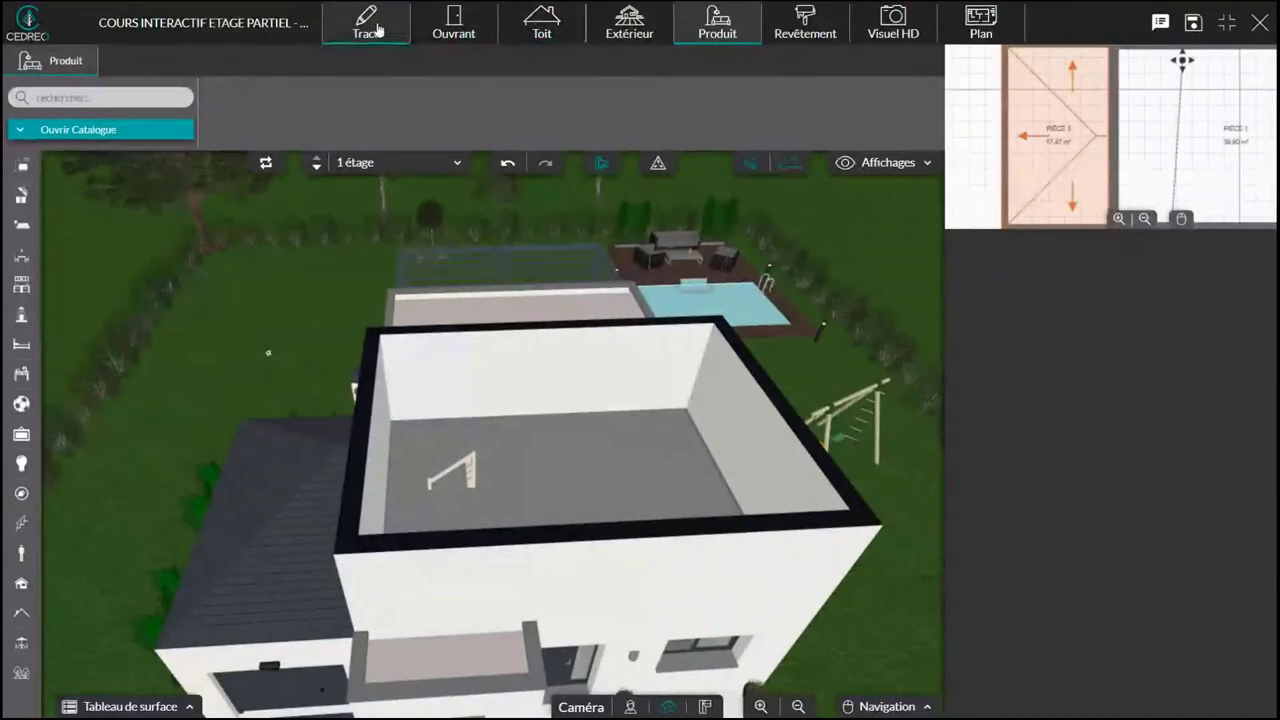
pyautogui.click(383, 28)
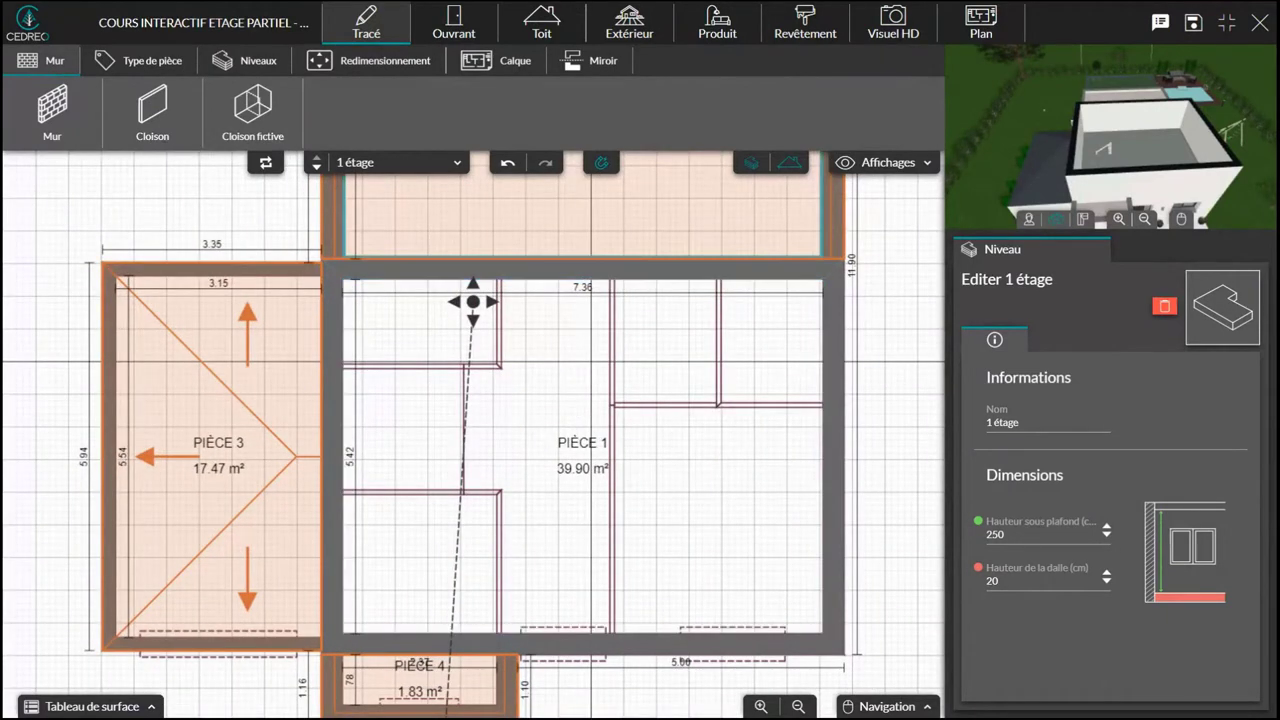
pyautogui.click(256, 62)
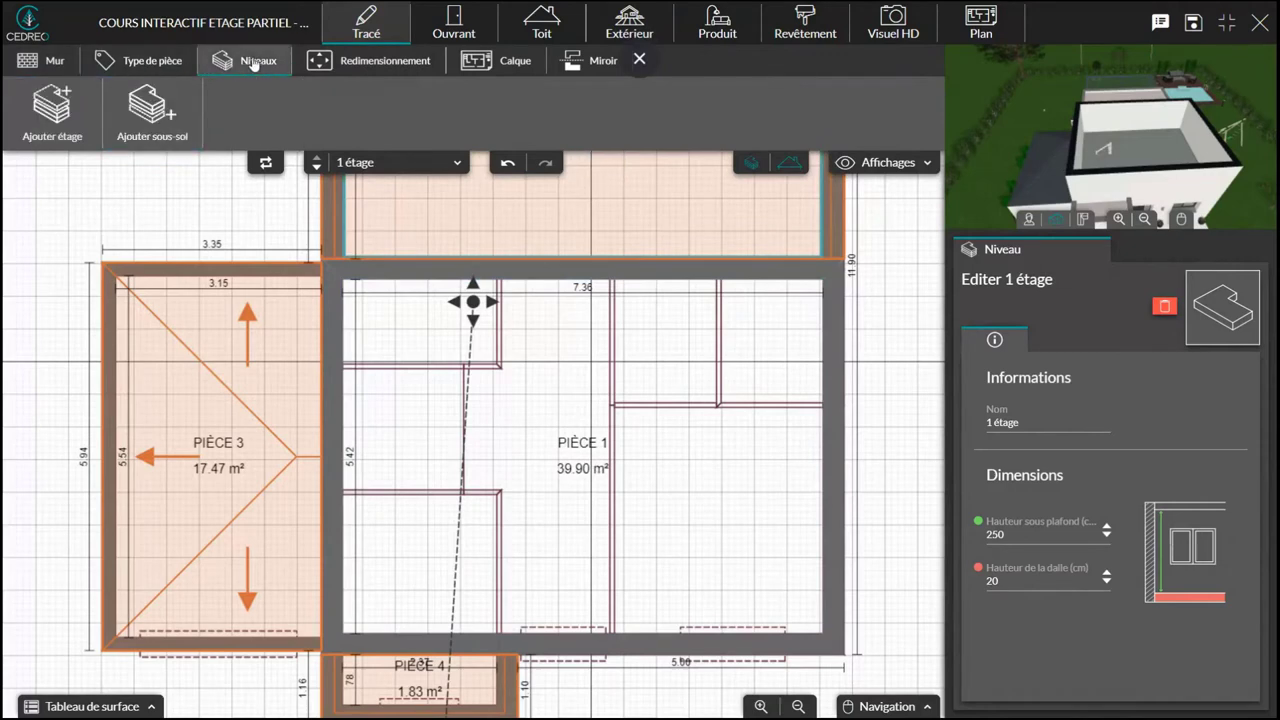
pyautogui.click(52, 116)
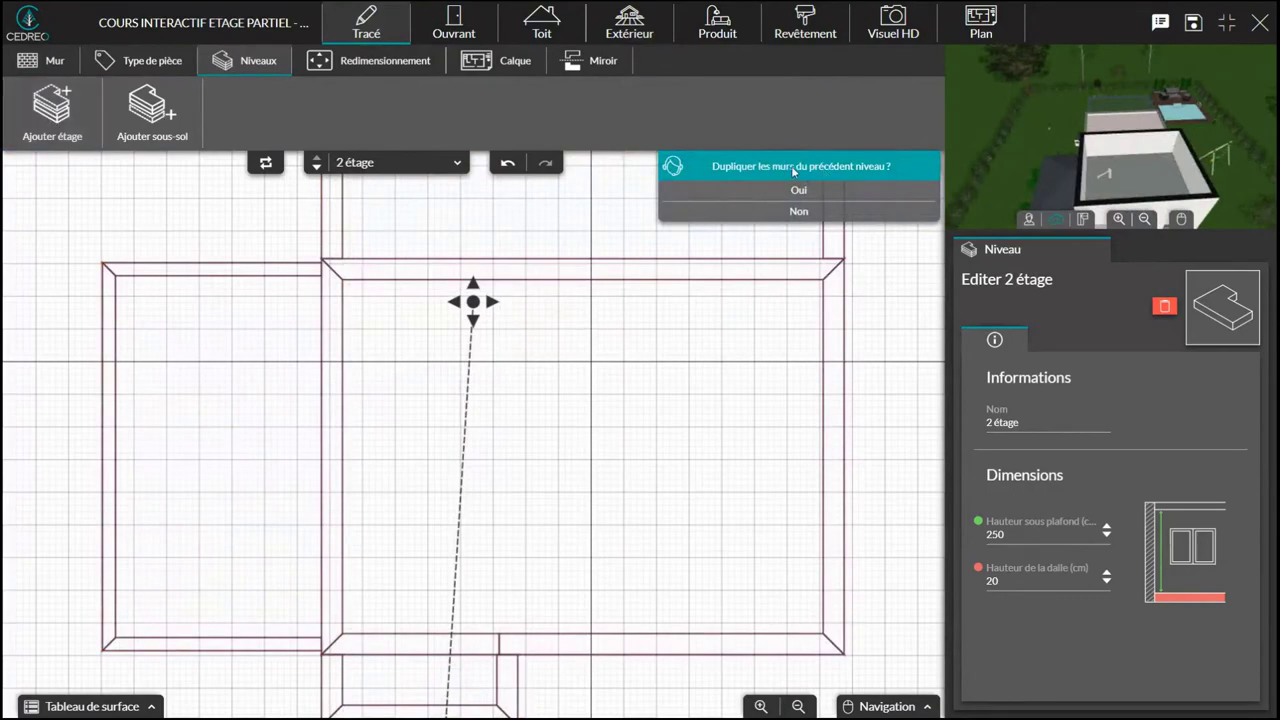
pyautogui.click(798, 190)
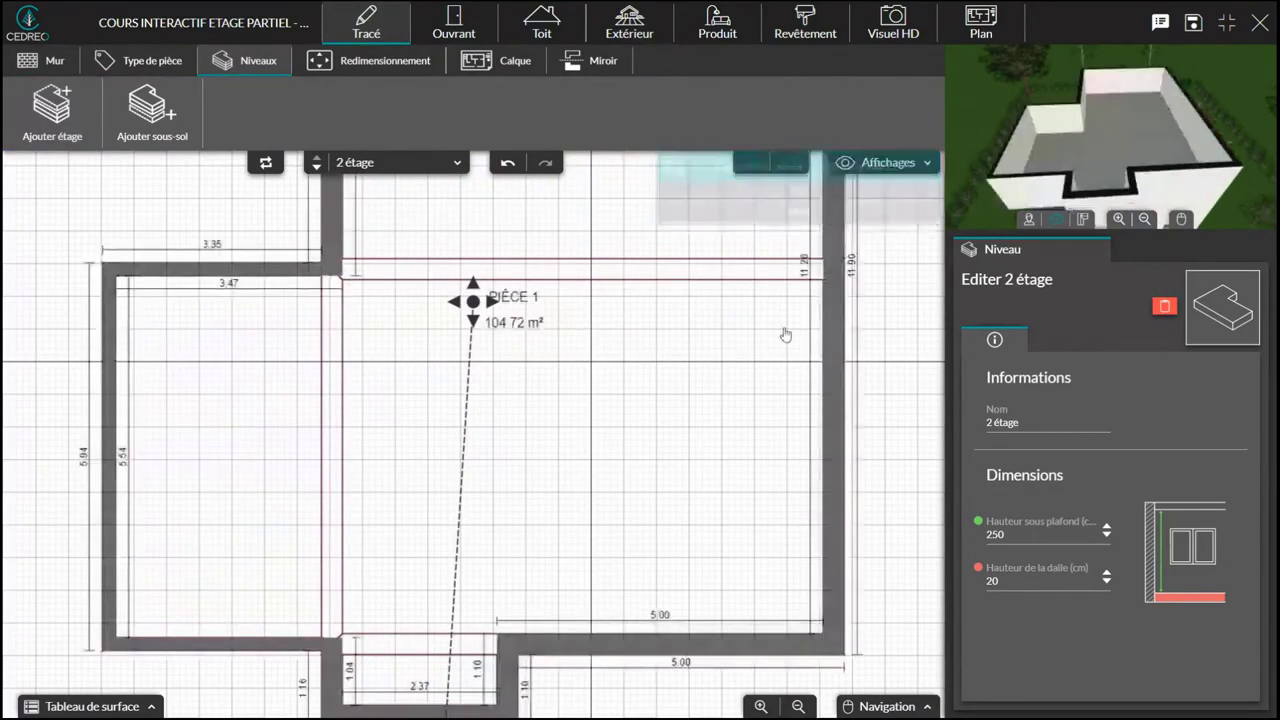
# Try to pull the rear wall and the front projection's wall of 2 étage back to the main volume's outline
pyautogui.moveTo(606, 236); pyautogui.dragTo(617, 430)
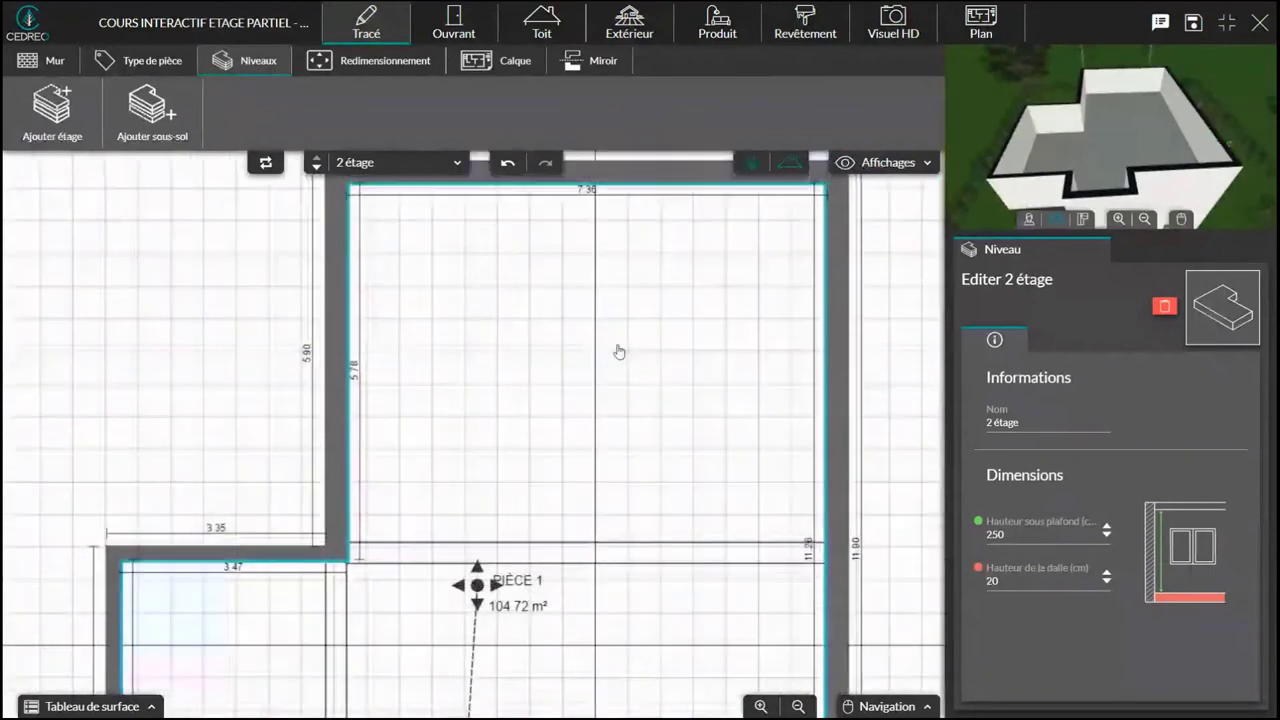
pyautogui.moveTo(616, 345); pyautogui.dragTo(620, 442)
pyautogui.moveTo(616, 285); pyautogui.dragTo(645, 657)
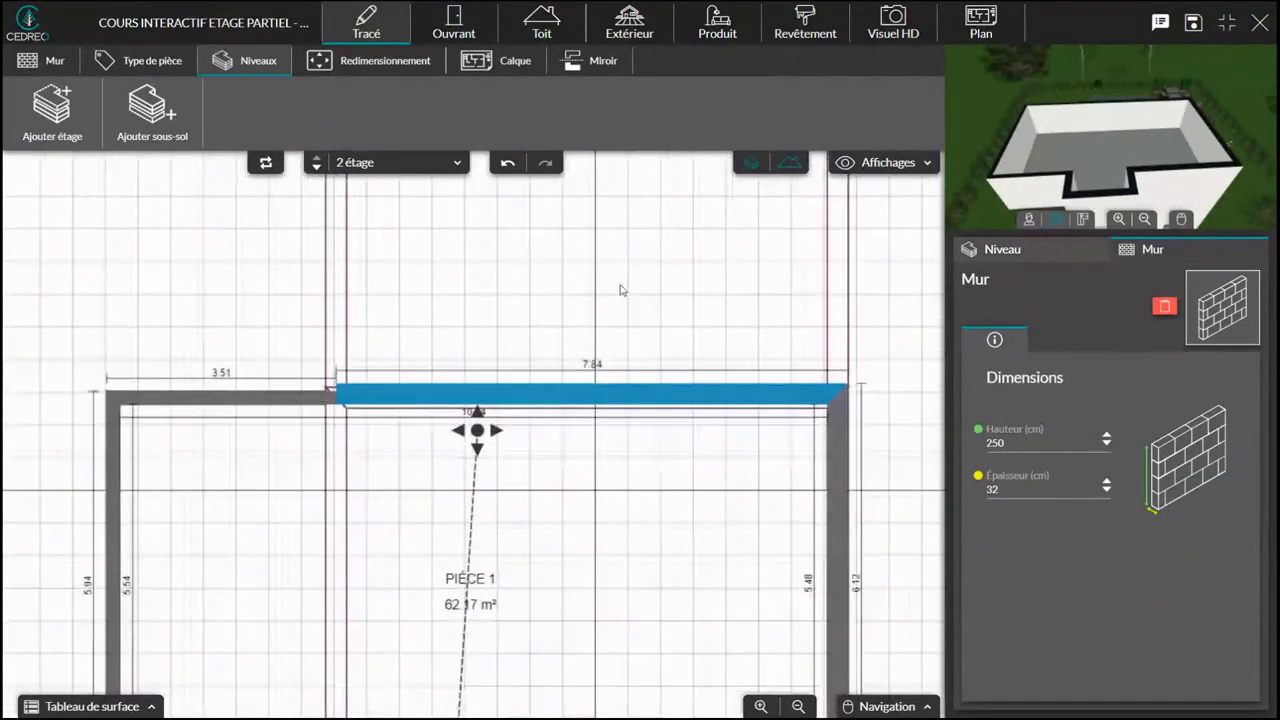
pyautogui.moveTo(694, 571); pyautogui.dragTo(685, 351)
pyautogui.click(474, 628)
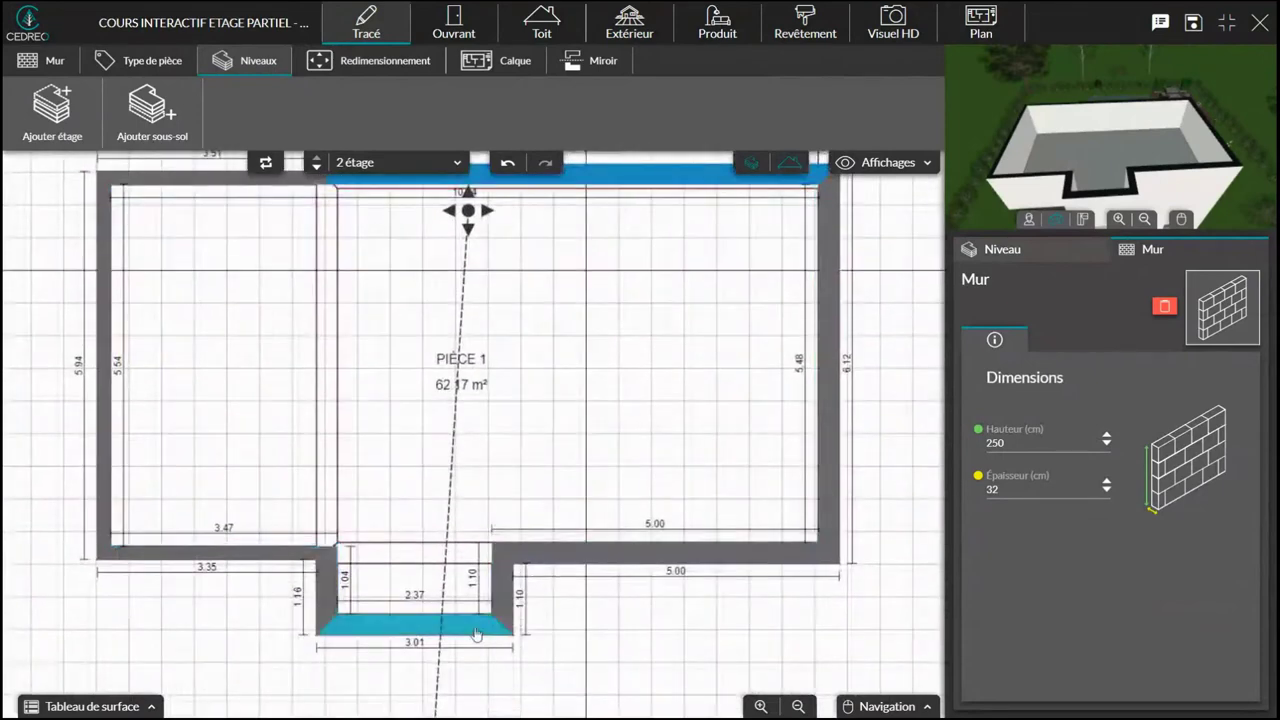
pyautogui.moveTo(474, 628); pyautogui.dragTo(470, 566)
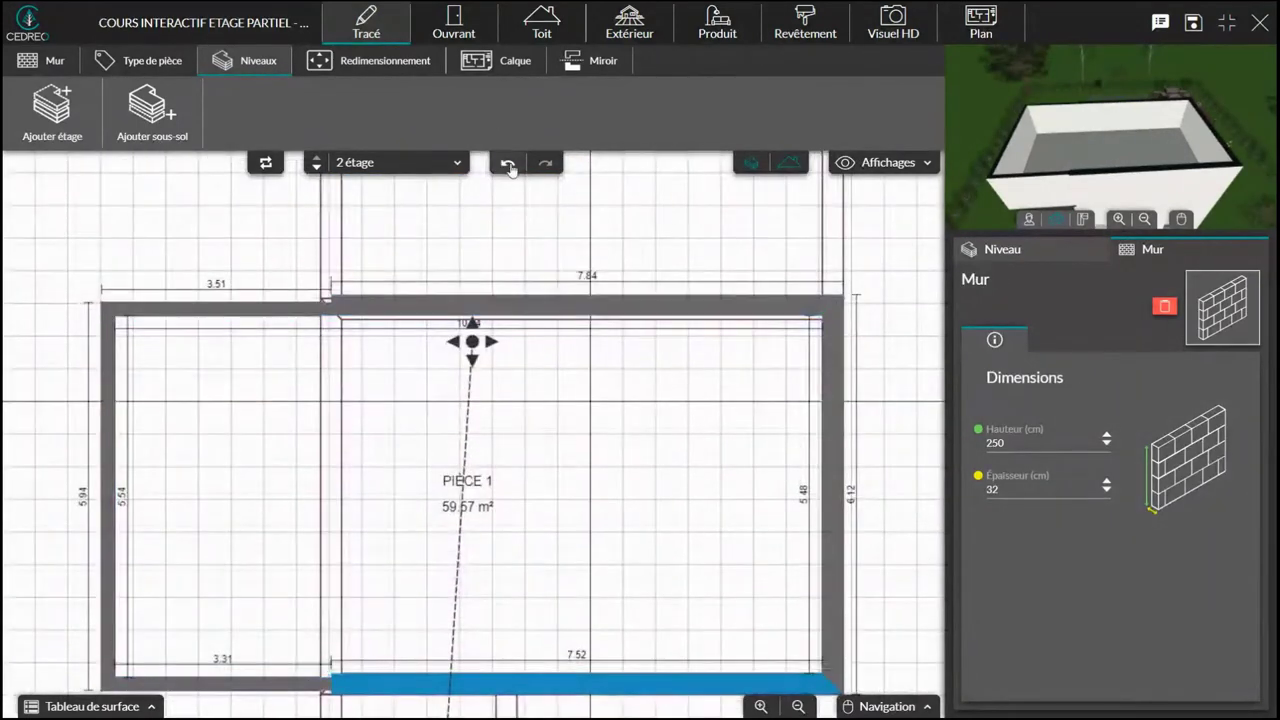
# Undo the wall moves and the wall duplication, and delete the 2 étage level
pyautogui.click(508, 166)
pyautogui.click(508, 166)
pyautogui.click(508, 166)
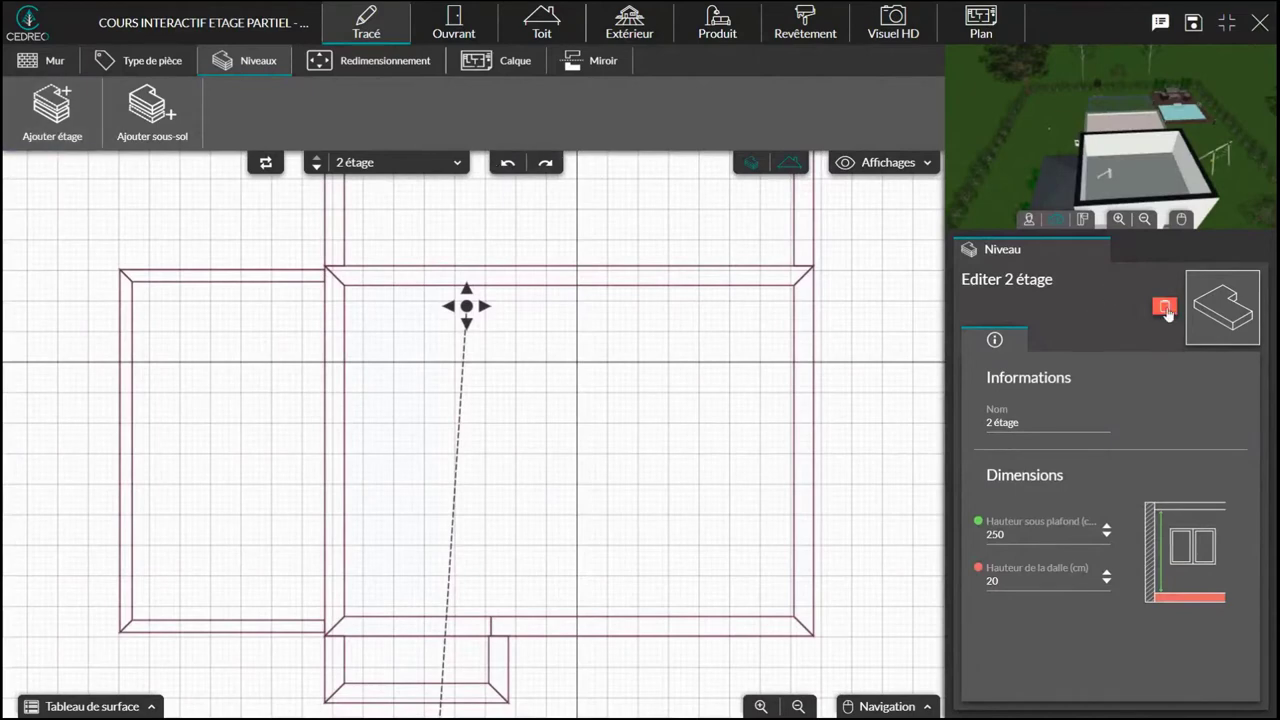
pyautogui.click(1164, 308)
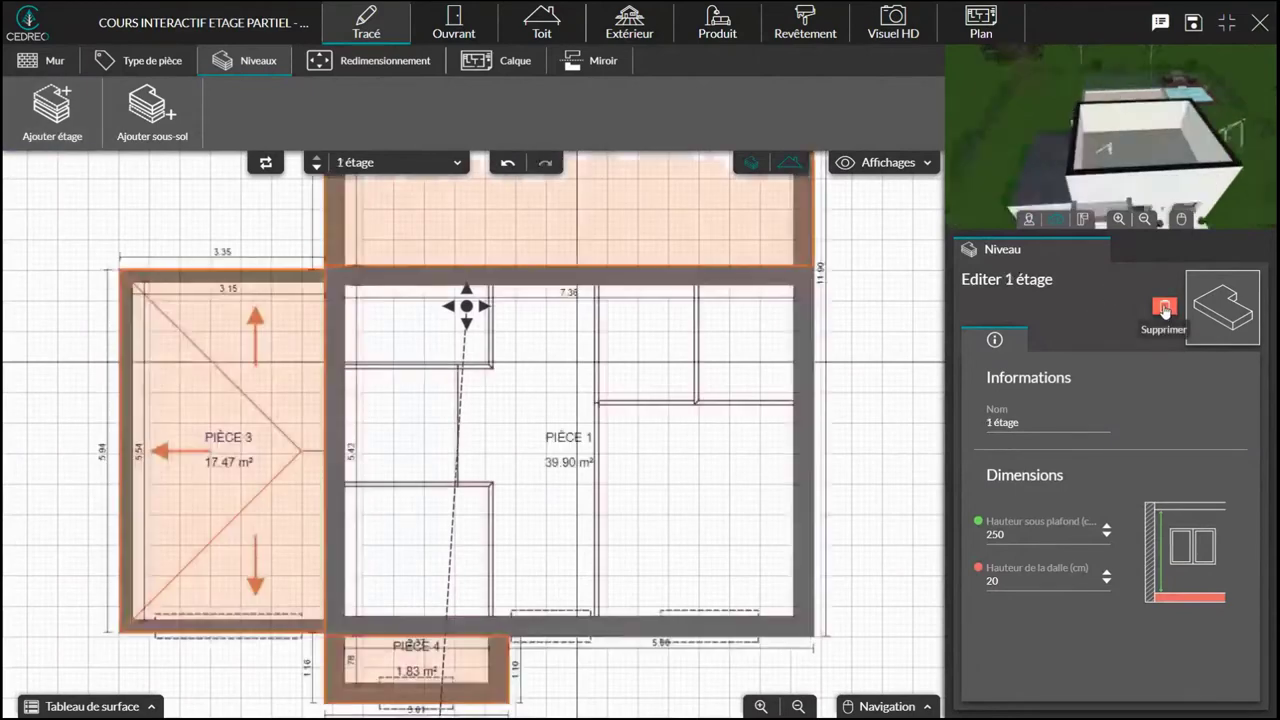
# Add a new level above 1 étage without duplicating the walls of the previous level
pyautogui.click(65, 122)
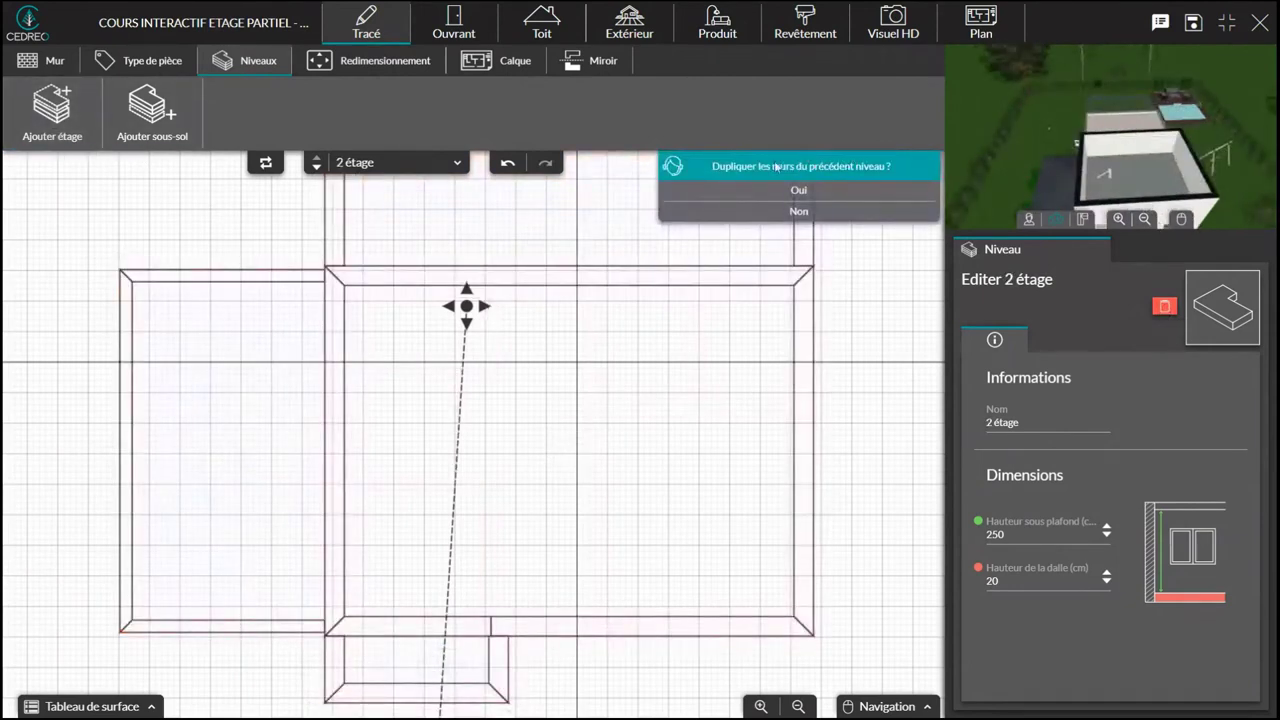
pyautogui.click(800, 213)
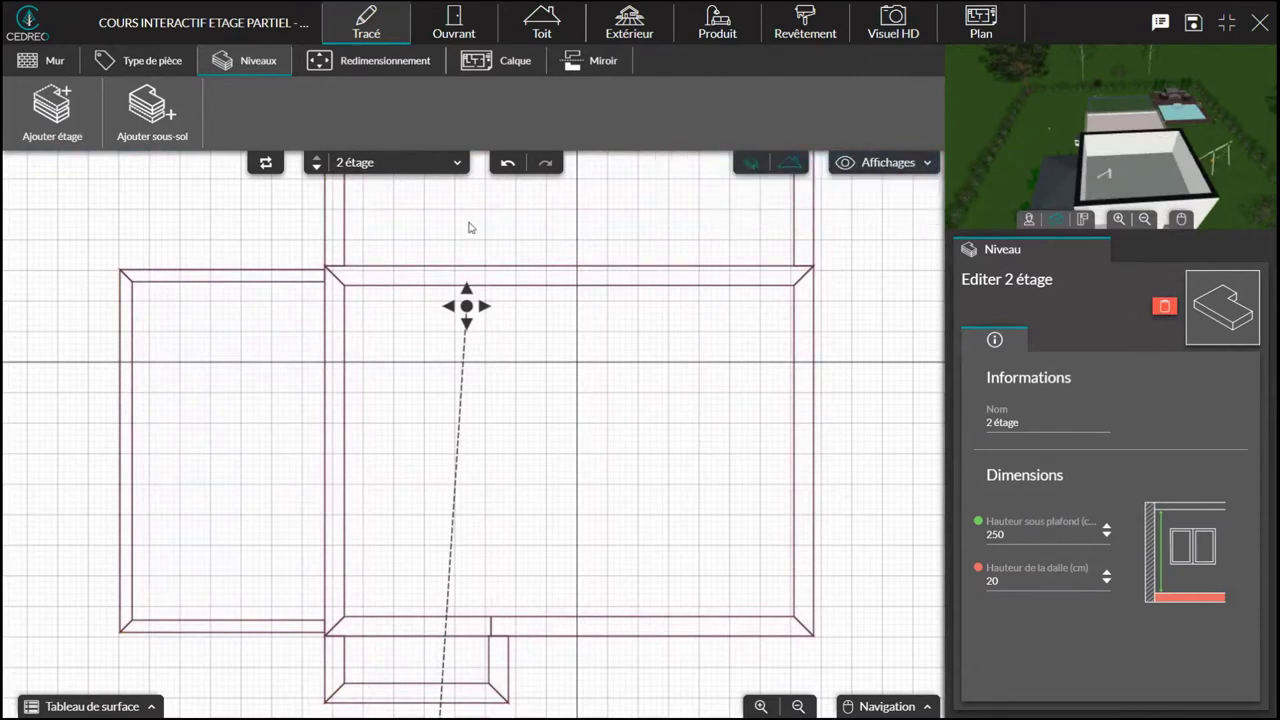
# Draw four 32 cm thick walls on 2 étage along the main volume's outline, closing a rectangle about 8.00 by 6.06 m
pyautogui.click(55, 64)
pyautogui.click(52, 108)
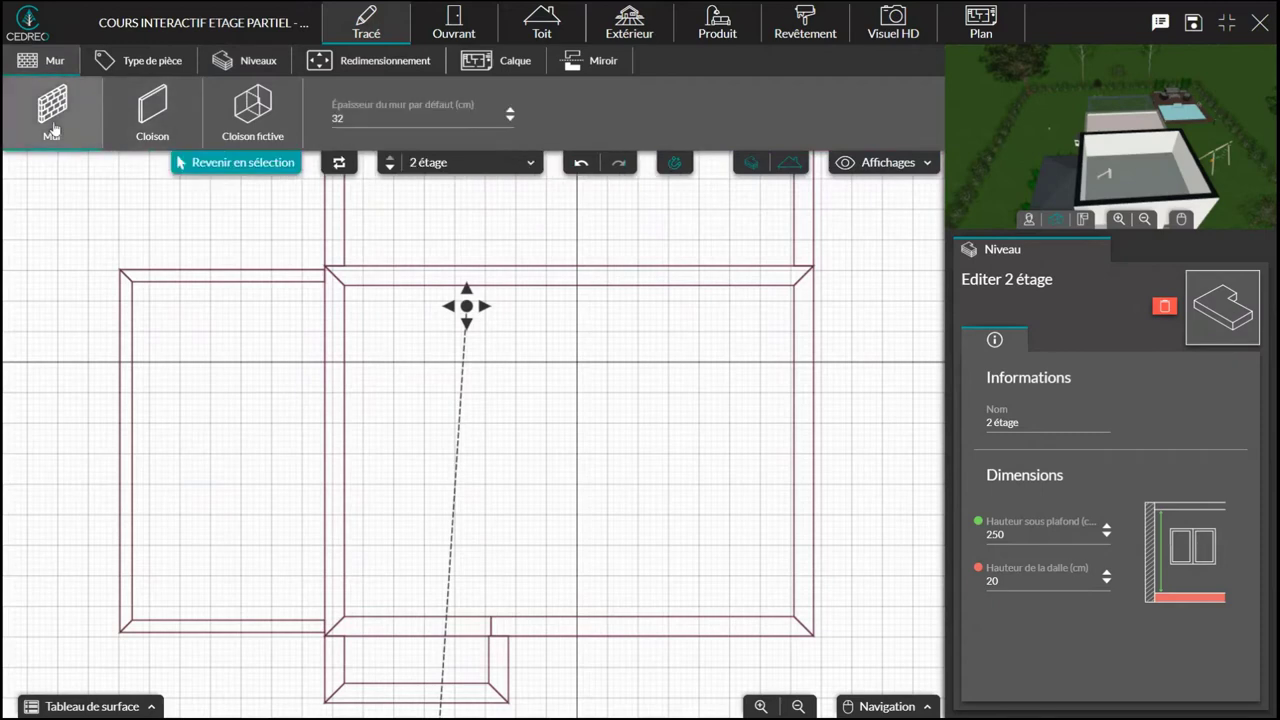
pyautogui.click(334, 276)
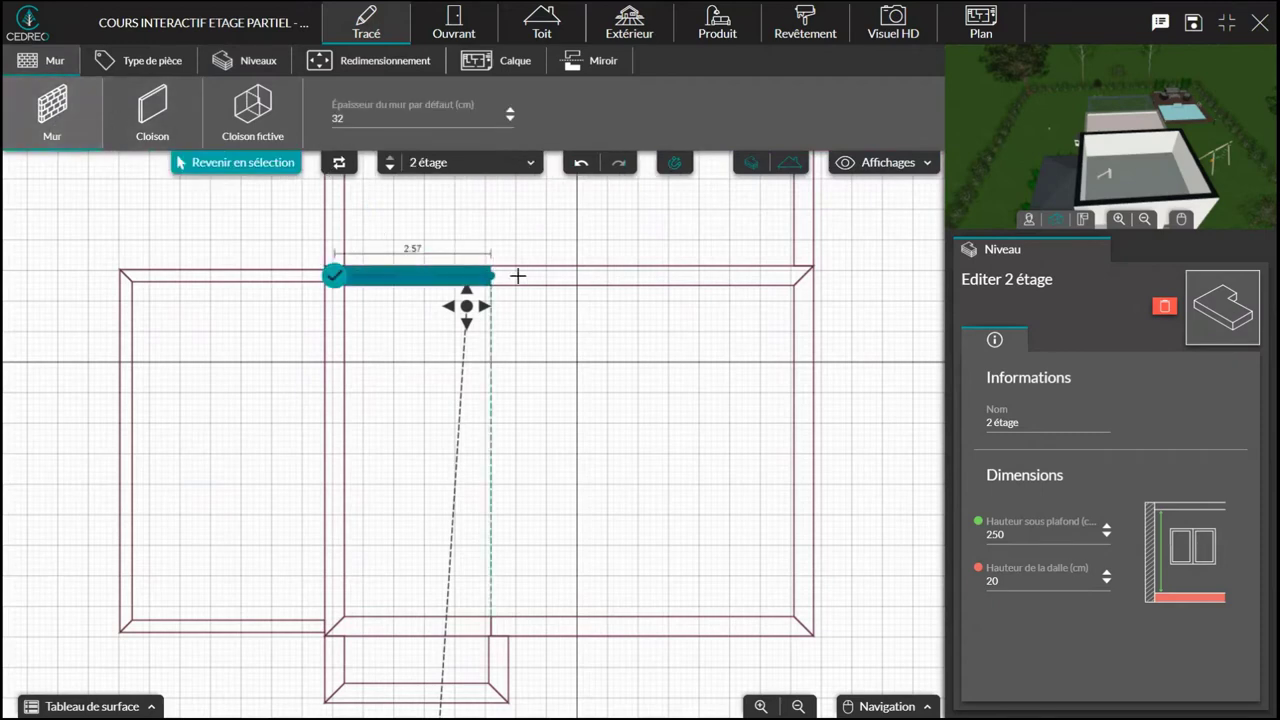
pyautogui.click(803, 276)
pyautogui.click(805, 626)
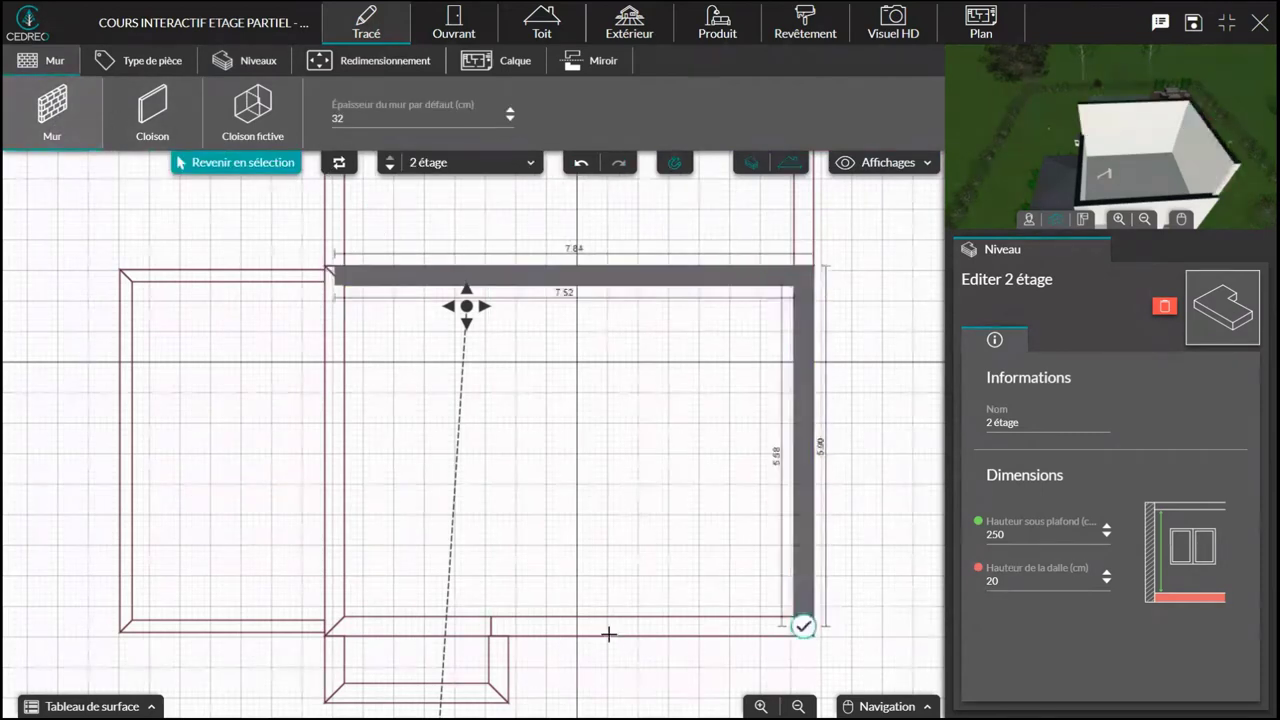
pyautogui.click(335, 627)
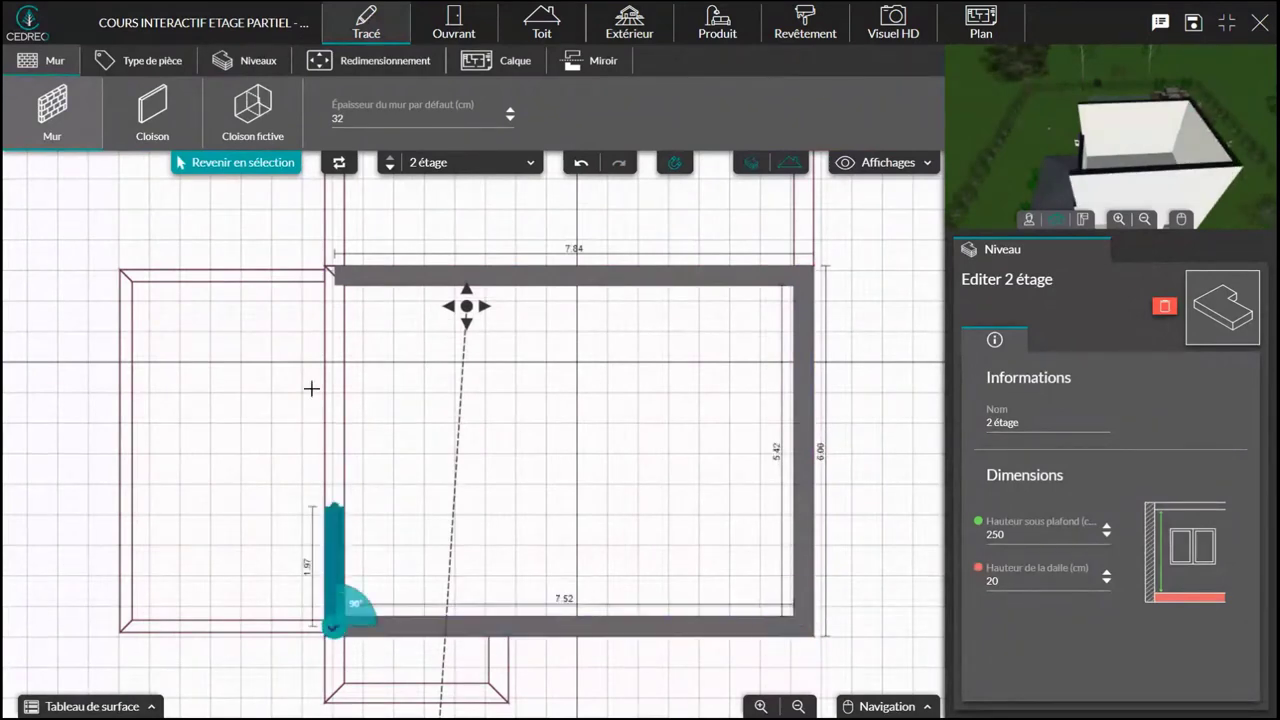
pyautogui.click(335, 277)
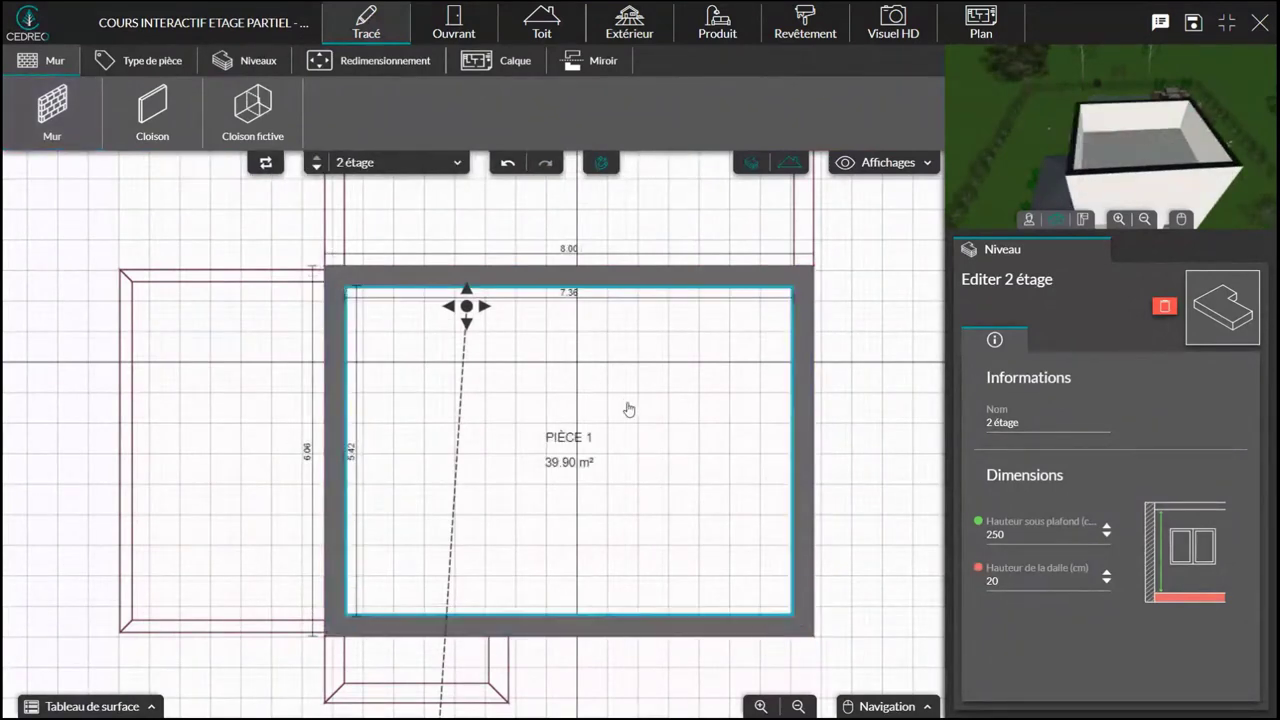
pyautogui.moveTo(658, 499); pyautogui.dragTo(630, 461)
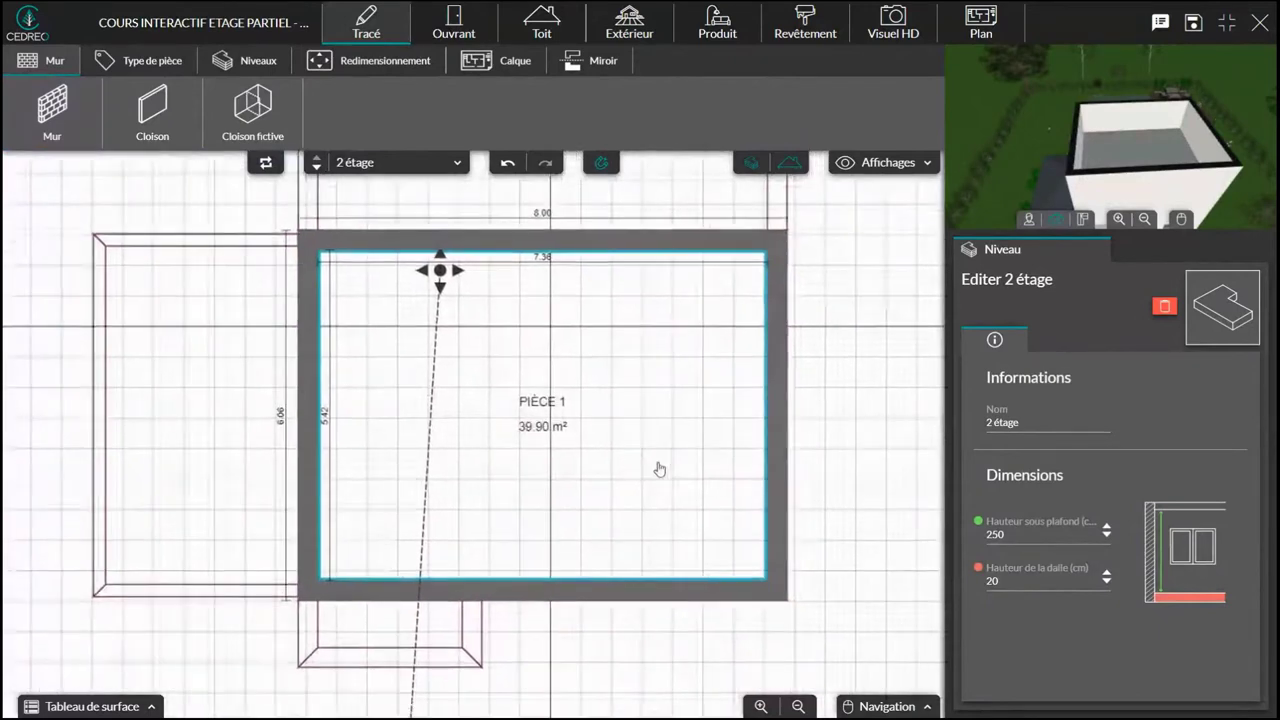
# Generate a multi-slope roof over the 2 étage rectangle using automatic roof detection
pyautogui.click(541, 28)
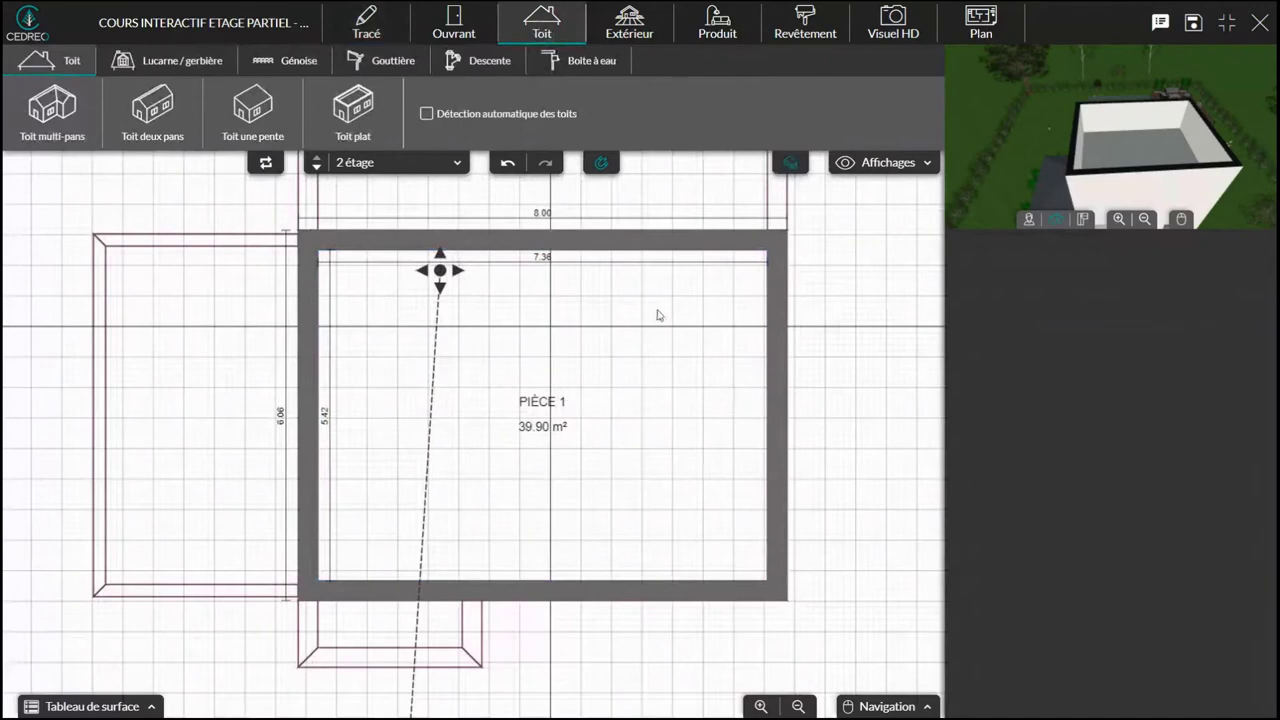
pyautogui.moveTo(566, 360); pyautogui.dragTo(571, 386)
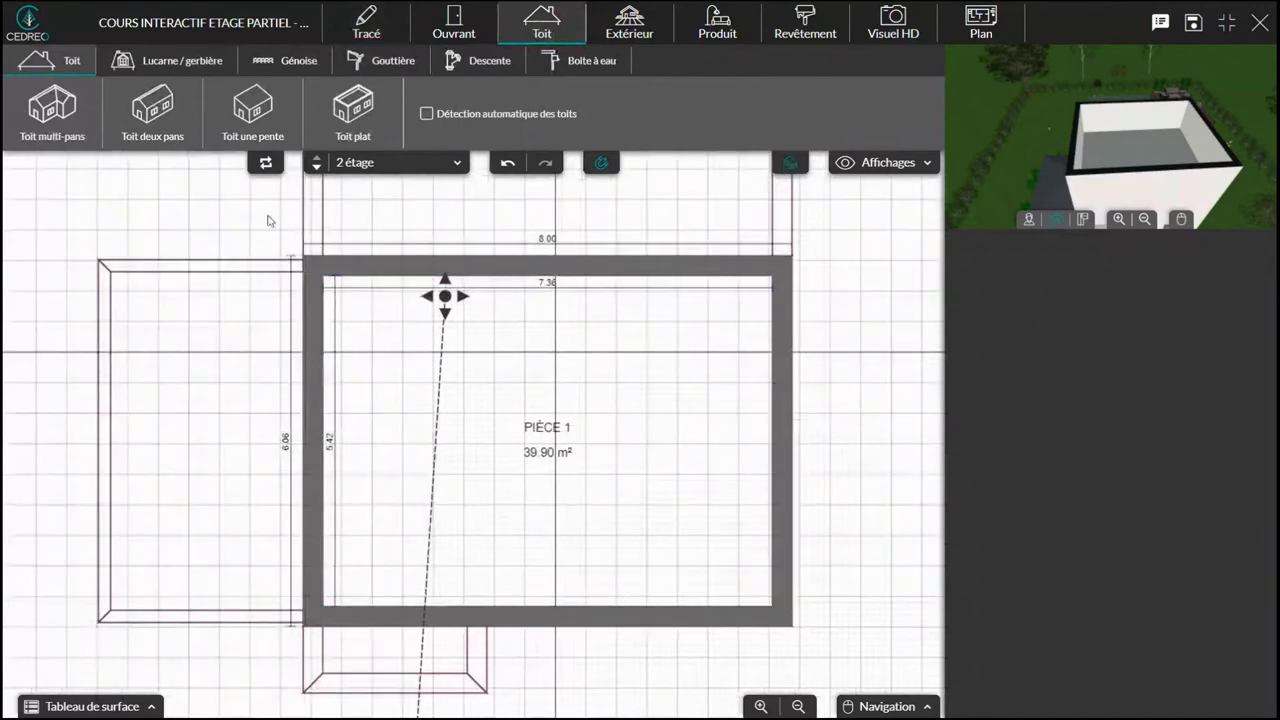
pyautogui.click(66, 126)
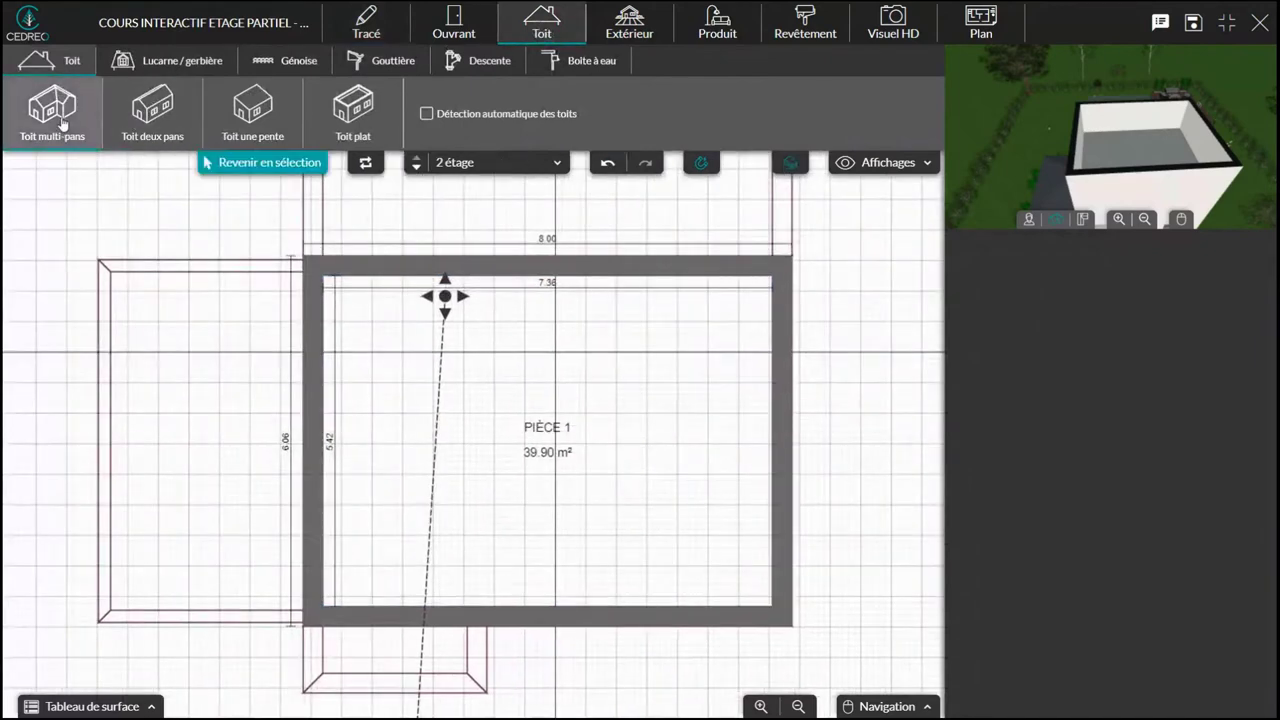
pyautogui.click(427, 115)
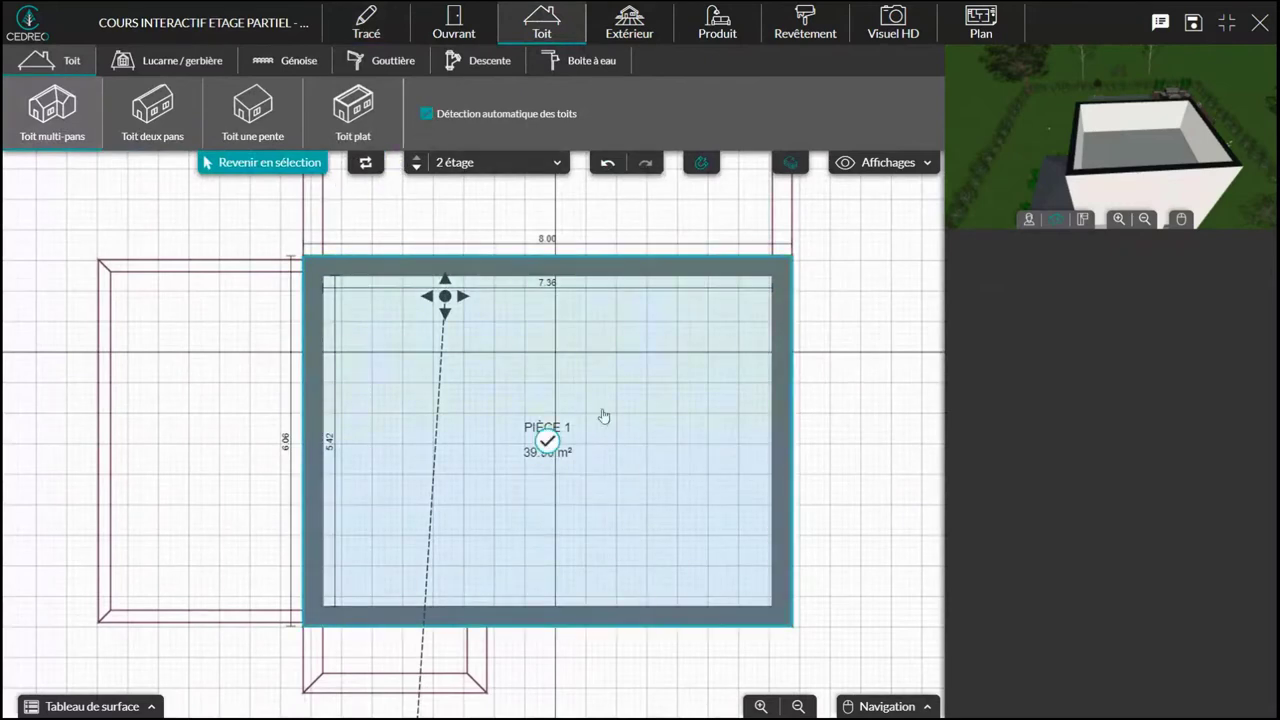
pyautogui.click(547, 441)
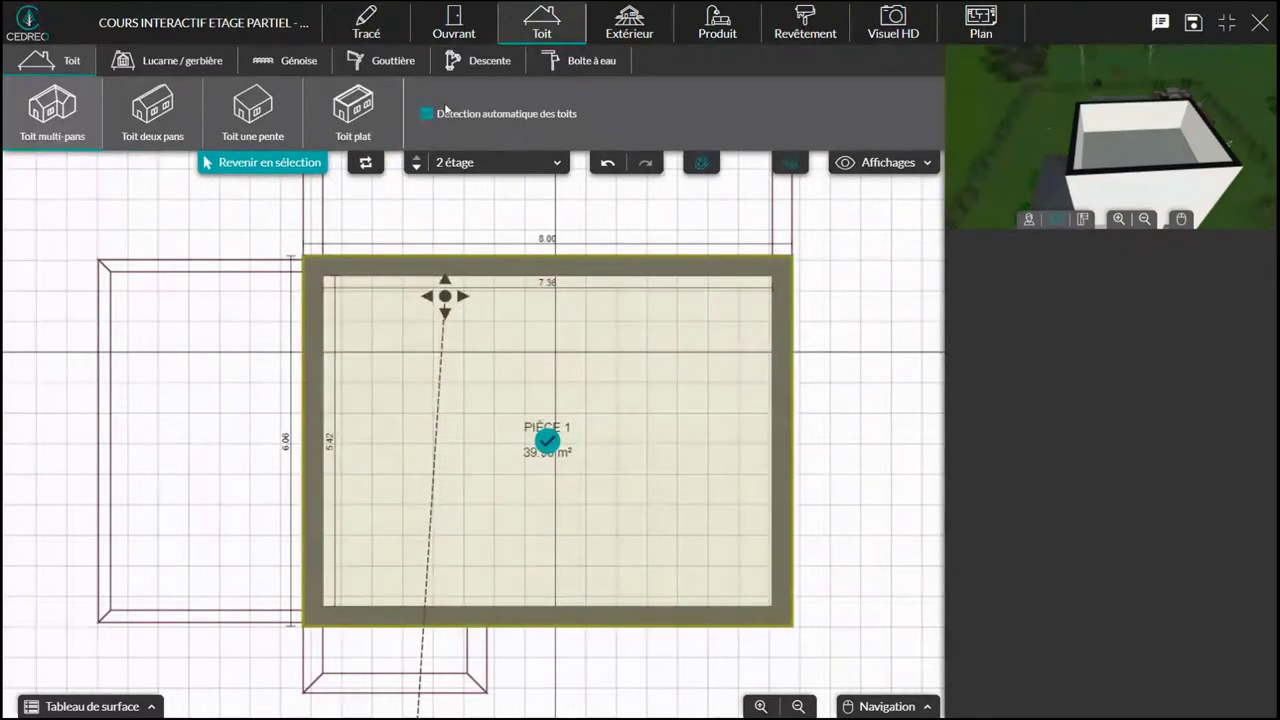
pyautogui.click(548, 440)
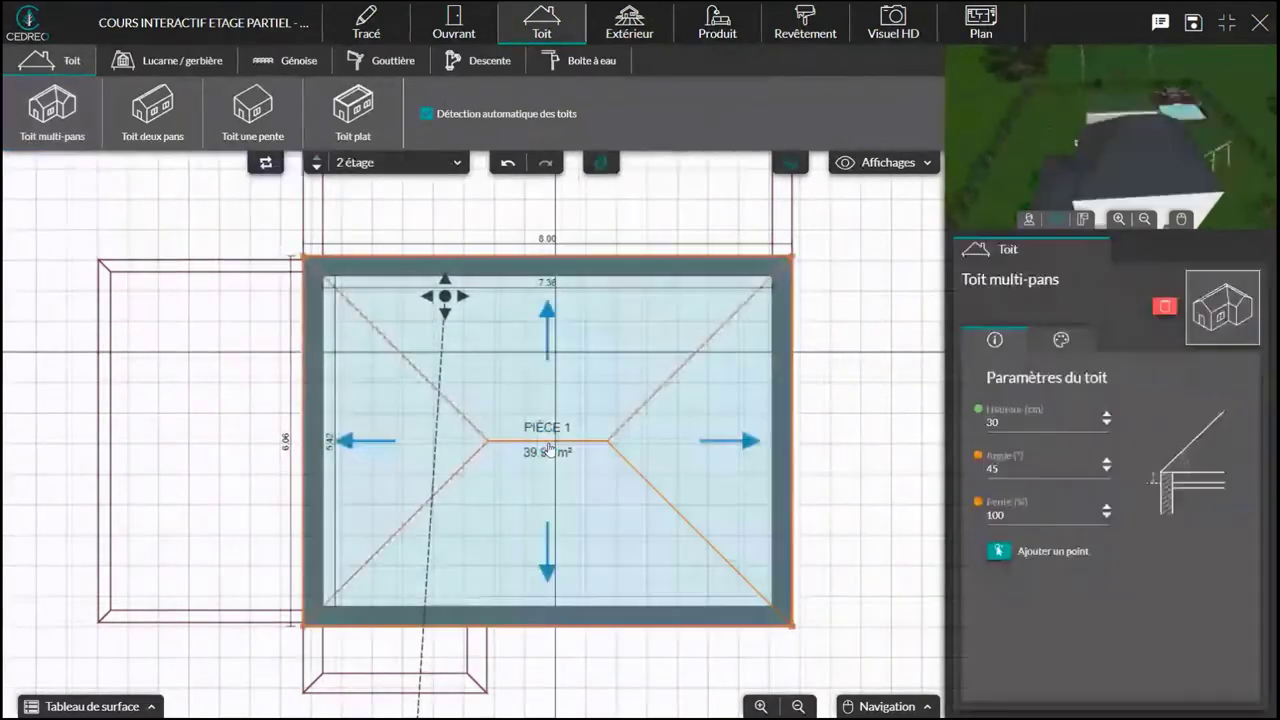
# Set the multi-slope roof's height to 0 cm and its angle to 30°, and check it in 3D
pyautogui.scroll(2, 606, 495)
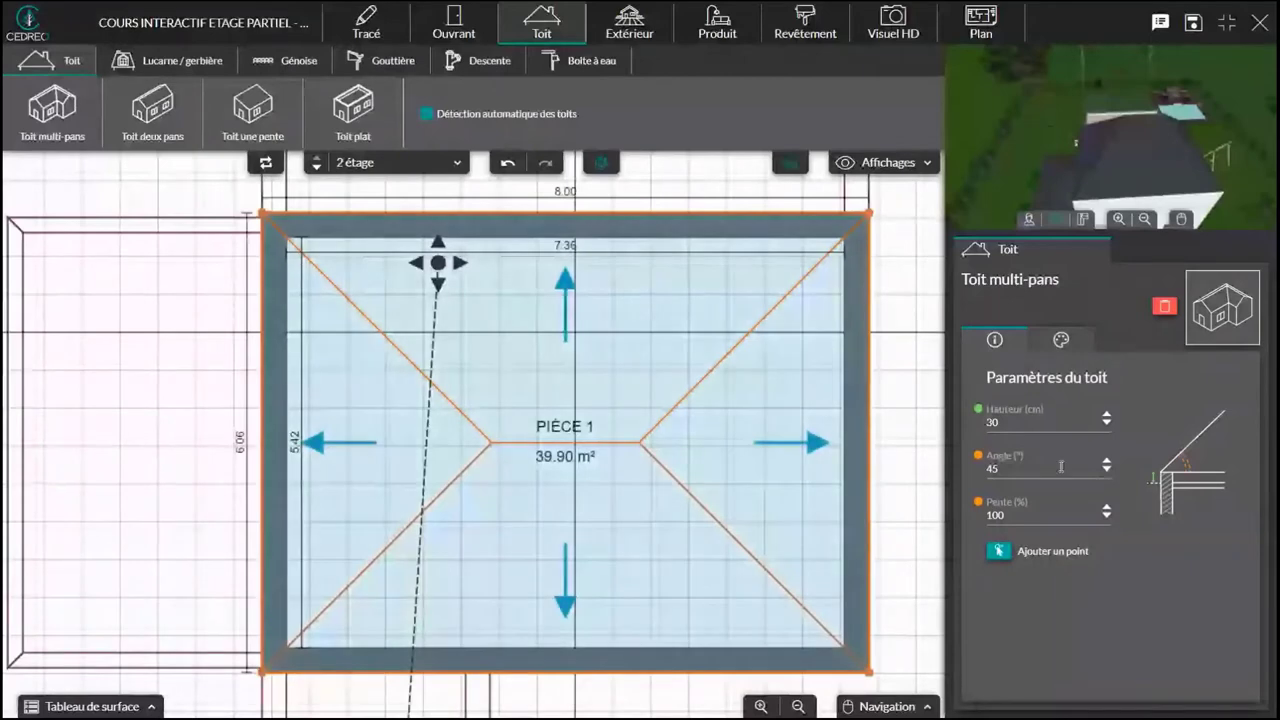
pyautogui.click(996, 424)
pyautogui.press('BackSpace')
pyautogui.press('BackSpace')
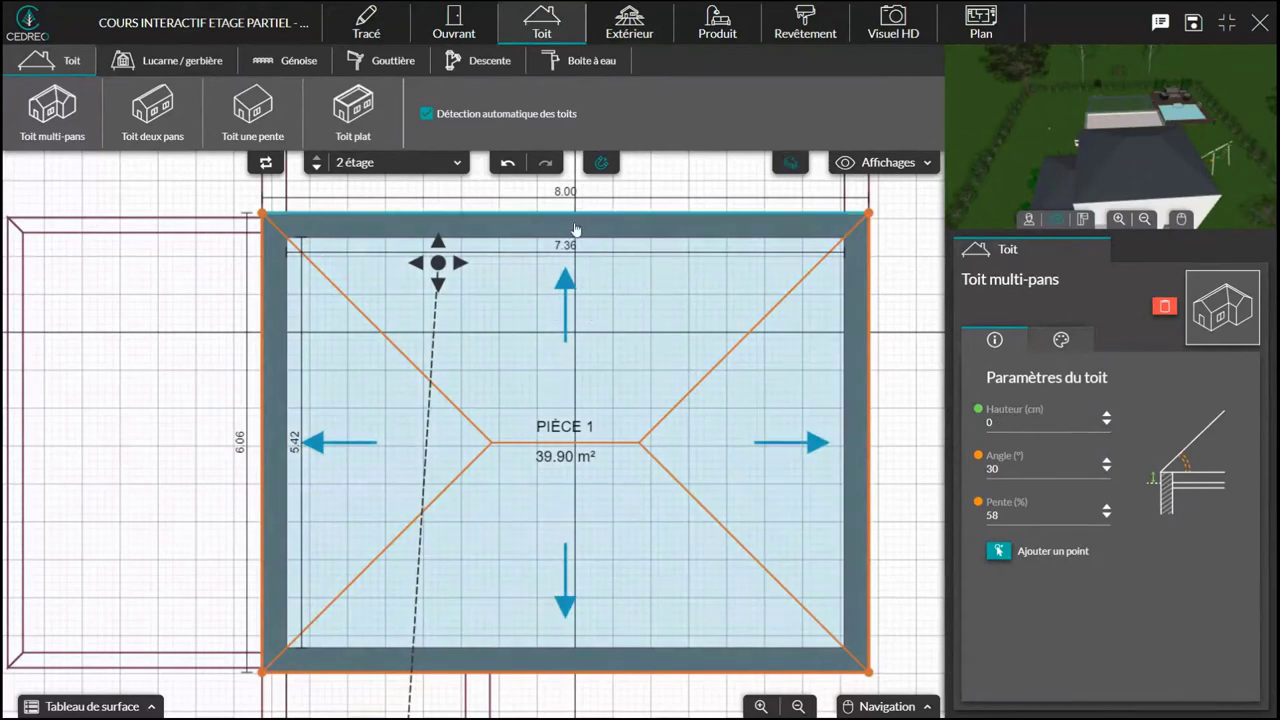
pyautogui.moveTo(649, 368); pyautogui.dragTo(627, 372)
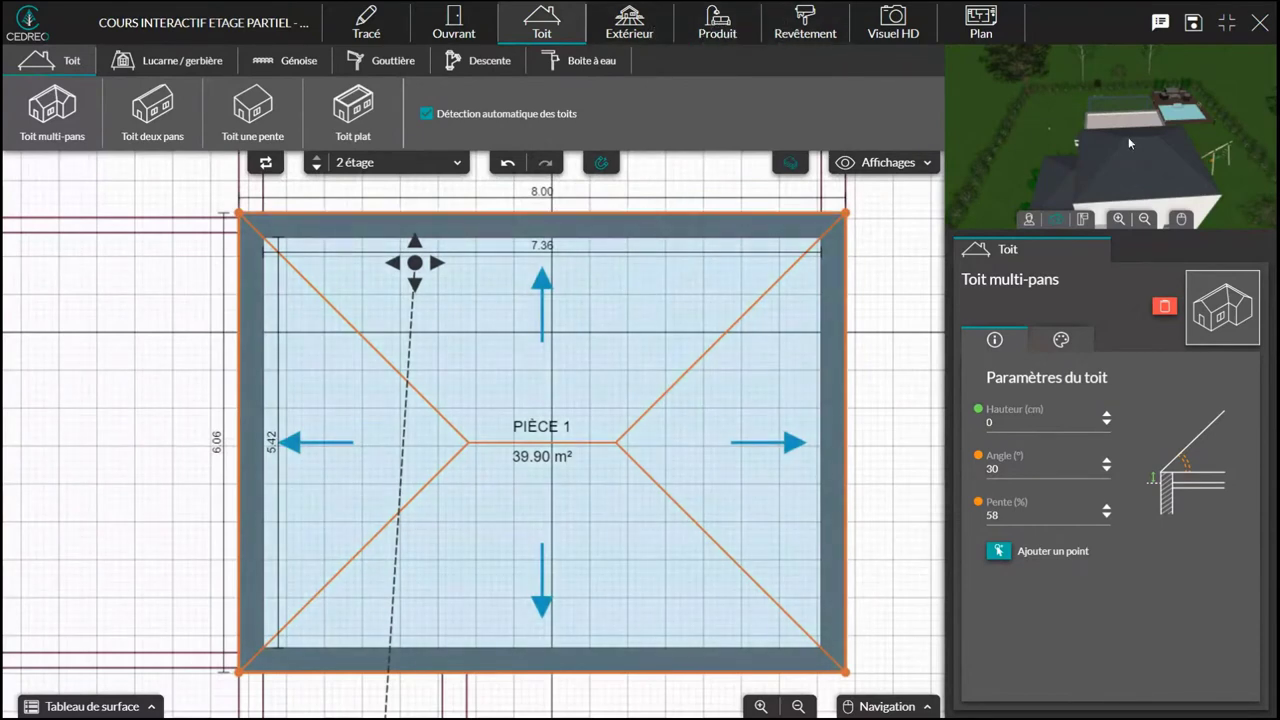
pyautogui.moveTo(1134, 155); pyautogui.dragTo(1157, 119)
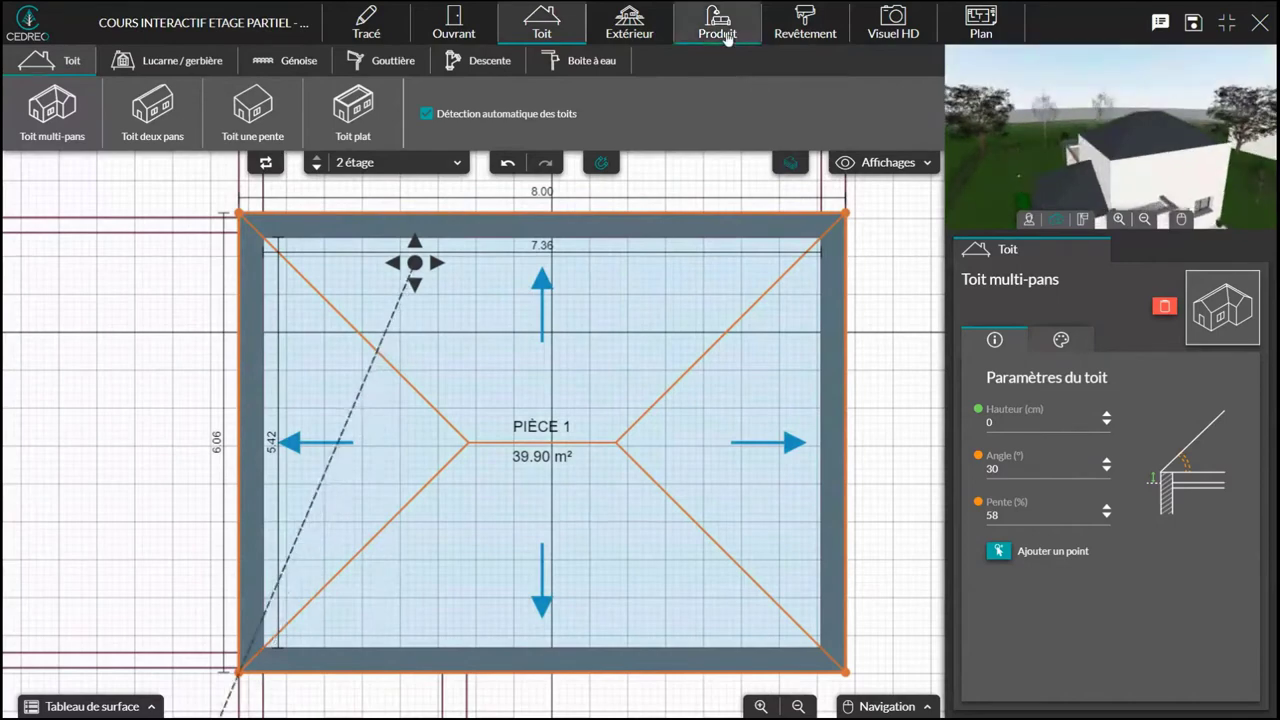
pyautogui.click(717, 40)
pyautogui.moveTo(617, 520); pyautogui.dragTo(589, 517)
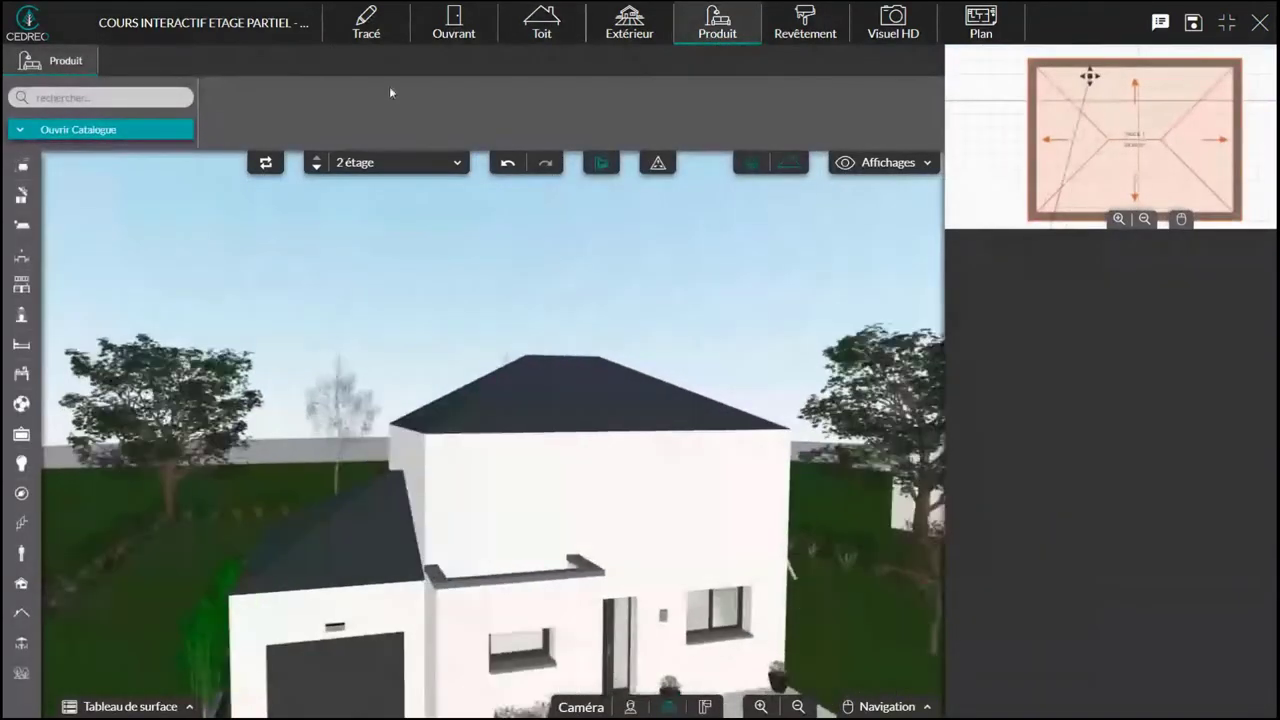
# Place a 160 x 105 cm sliding window in the front wall of 1 étage, directly above the ground-floor window, 90 cm from the outer corner
pyautogui.click(452, 30)
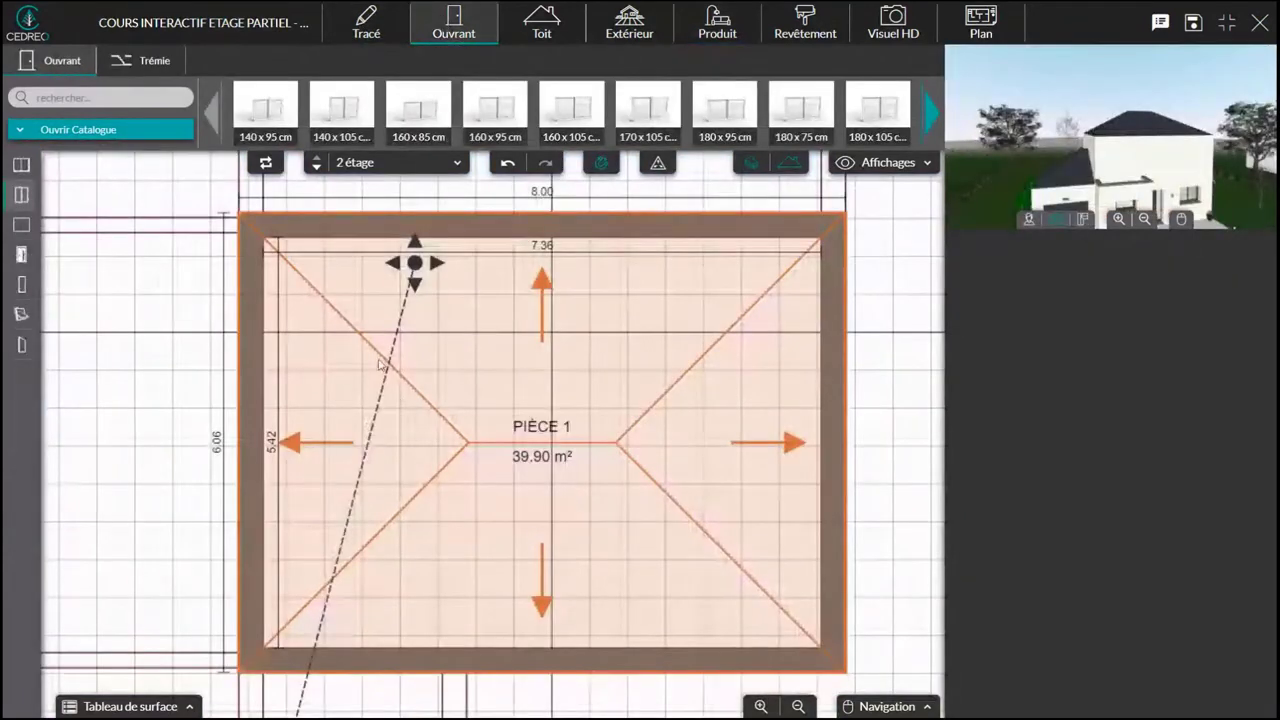
pyautogui.click(316, 168)
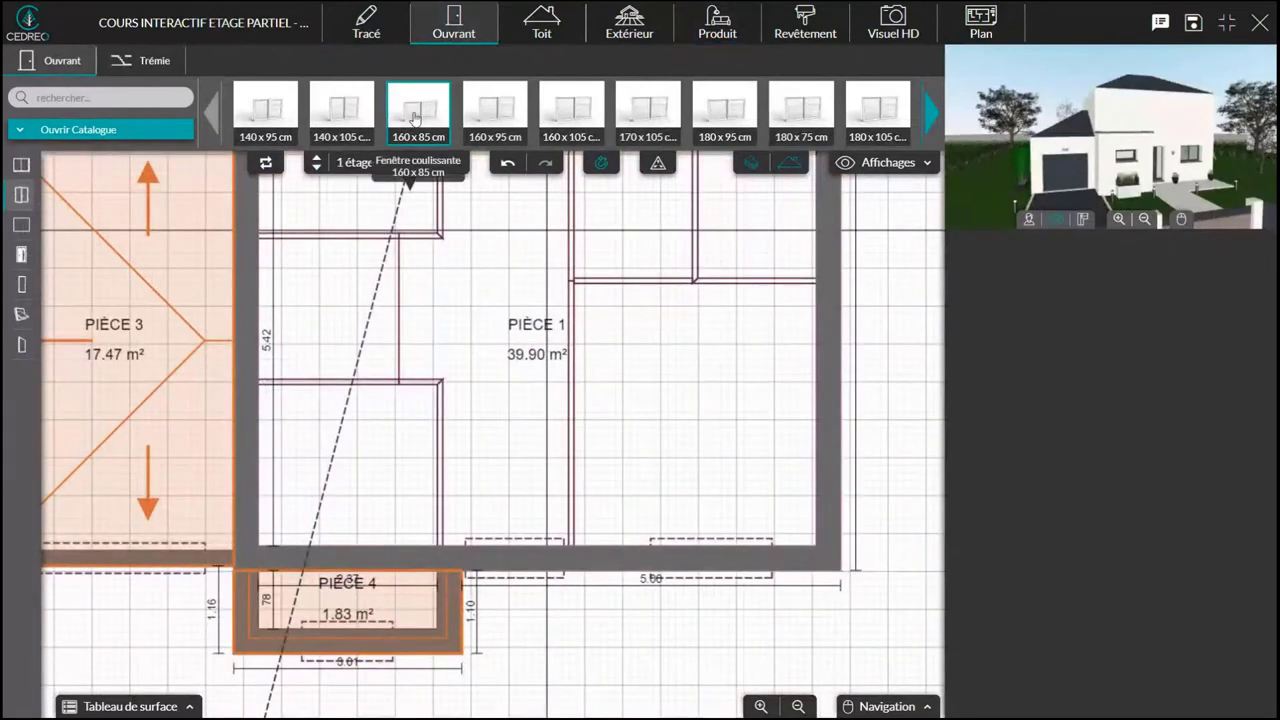
pyautogui.click(571, 110)
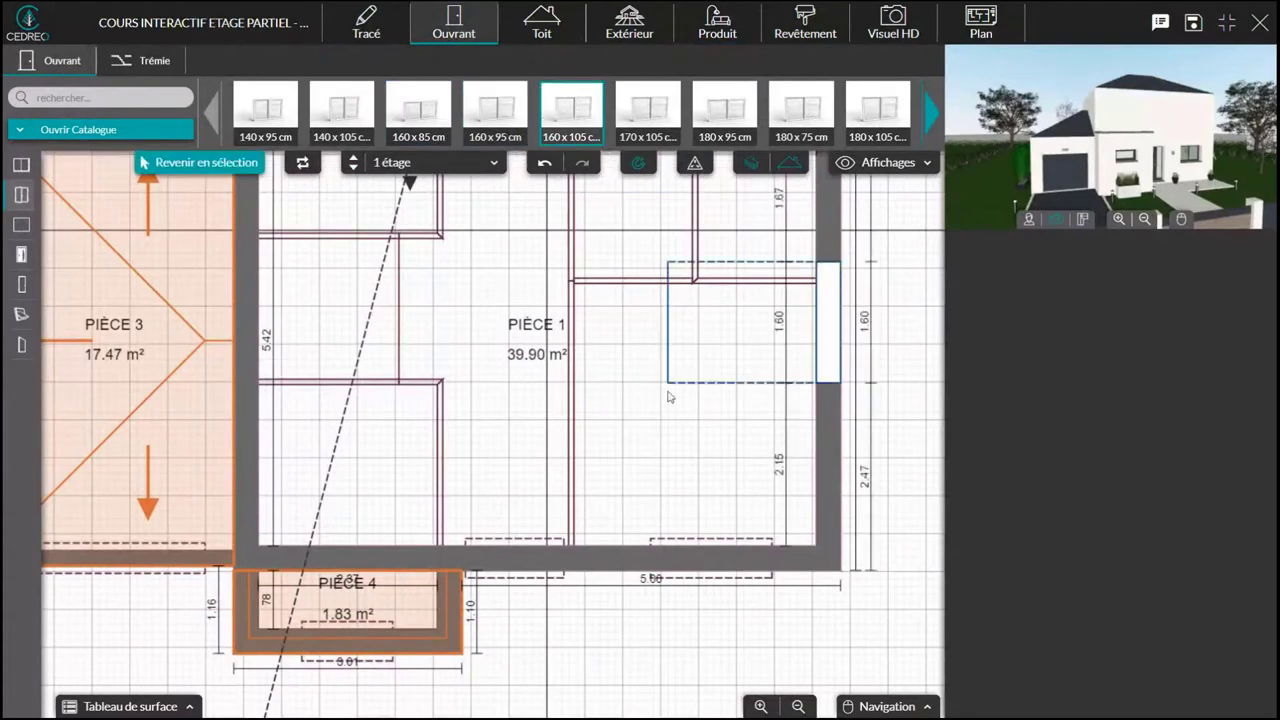
pyautogui.click(710, 560)
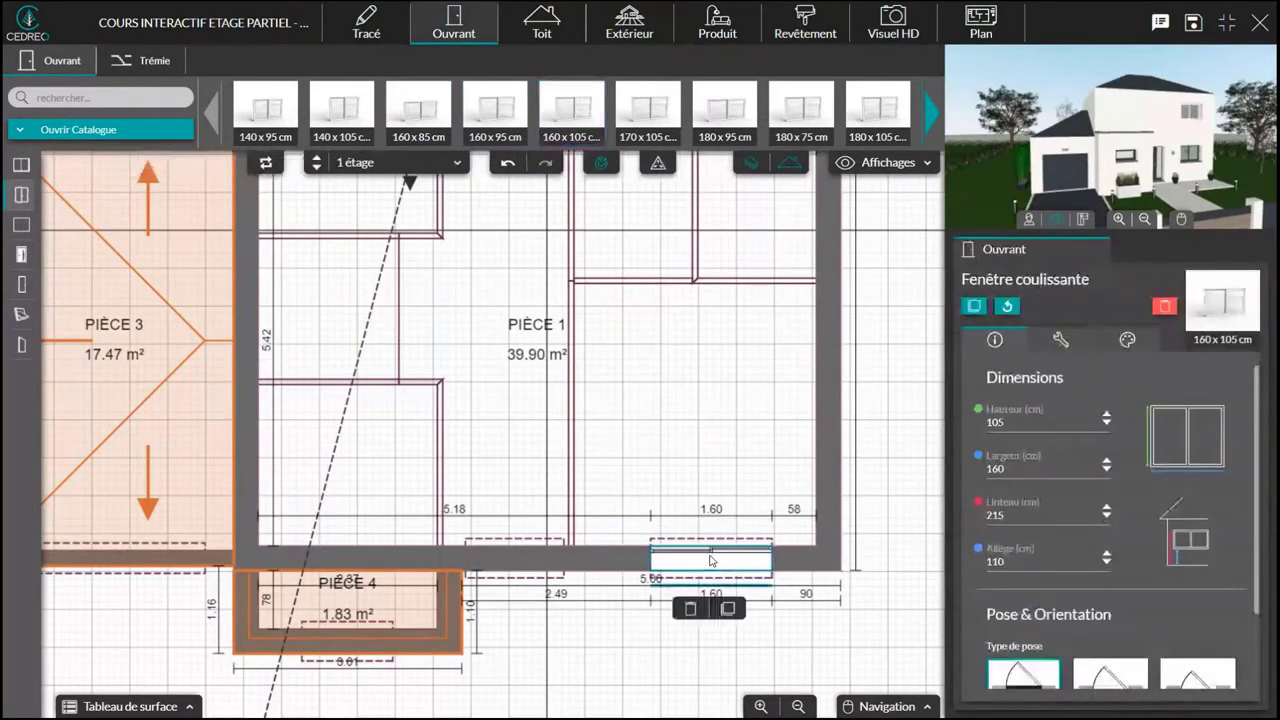
# Add a 120 x 60 cm hopper window behind the front projection on 1 étage and a 60 x 60 cm one above the entrance door
pyautogui.click(20, 168)
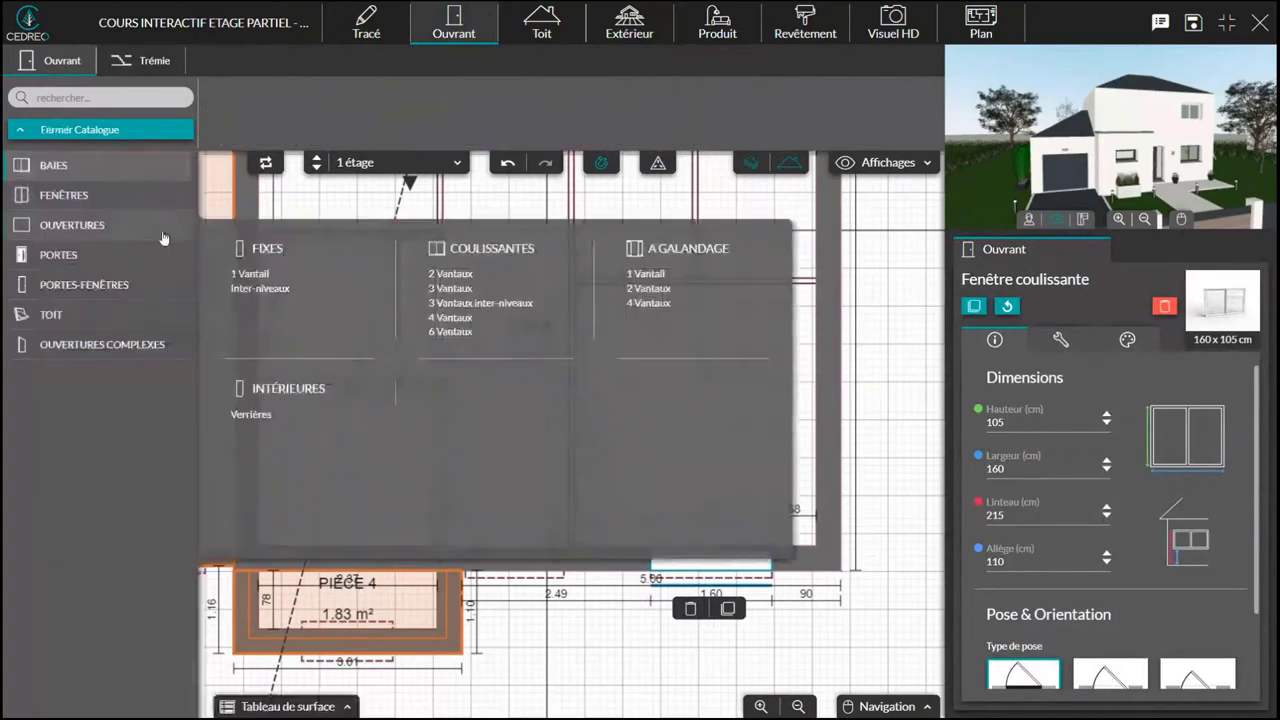
pyautogui.click(64, 195)
pyautogui.click(252, 288)
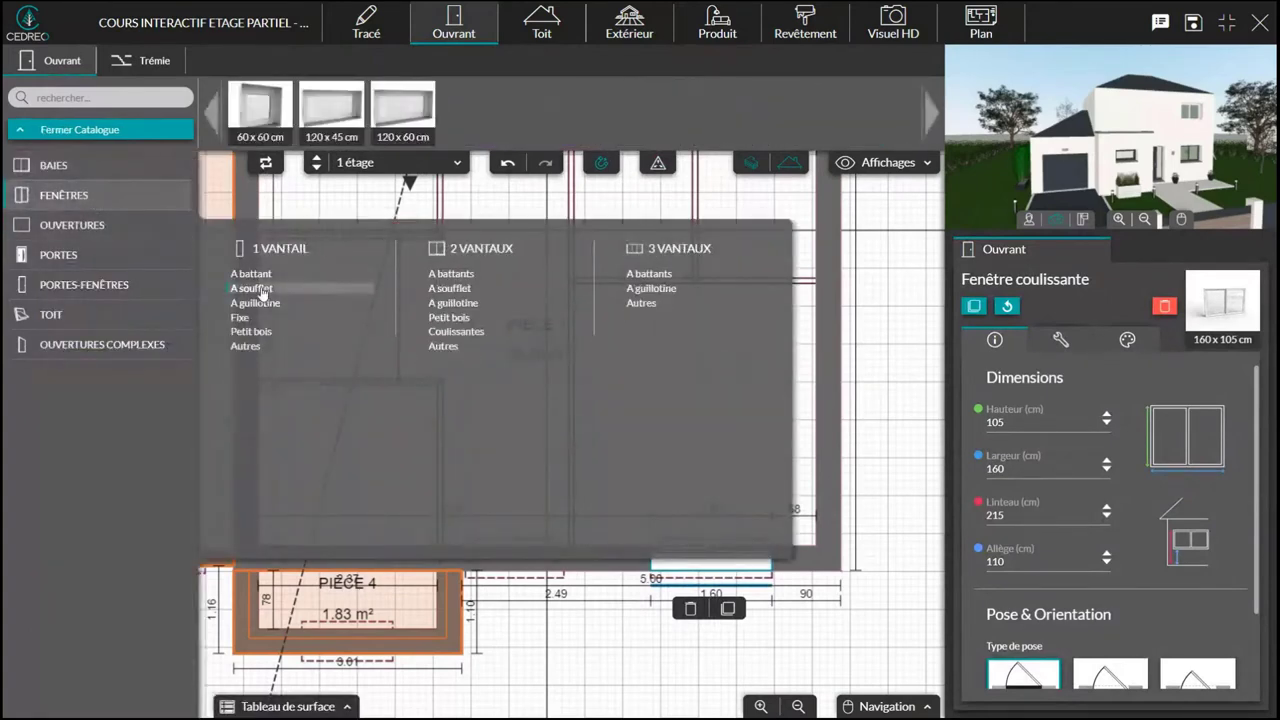
pyautogui.click(403, 110)
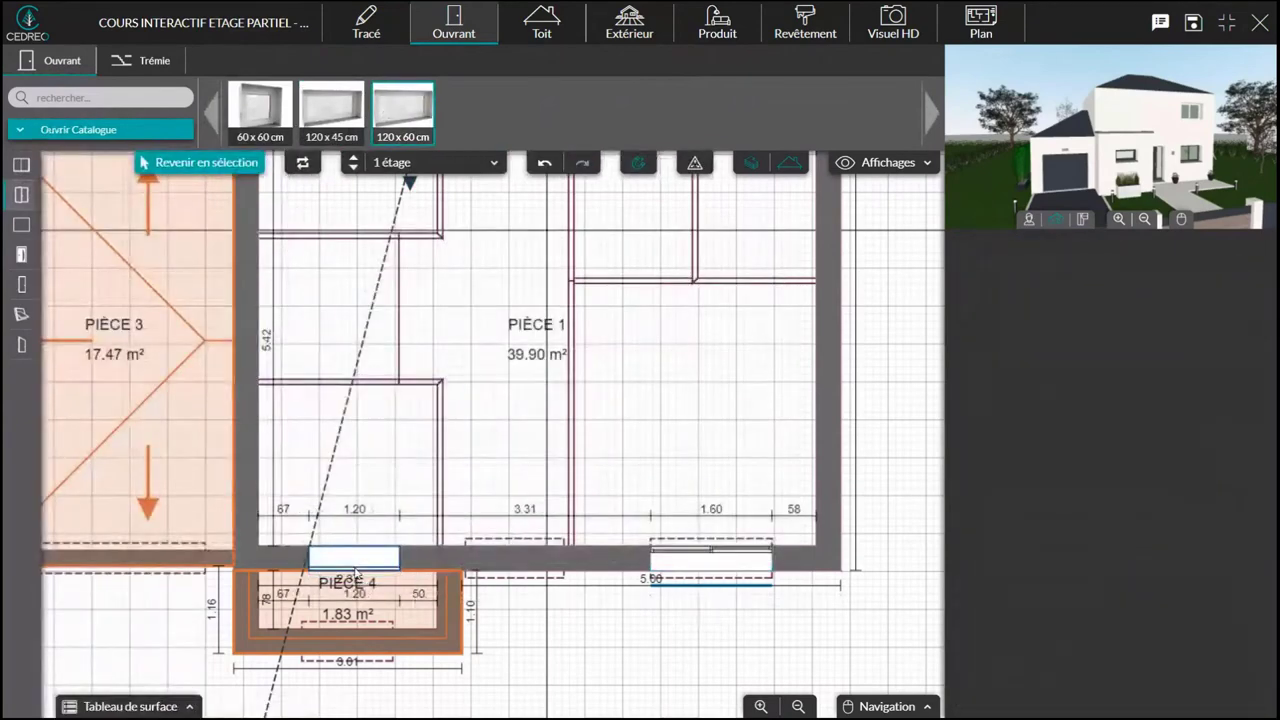
pyautogui.click(355, 572)
pyautogui.click(260, 110)
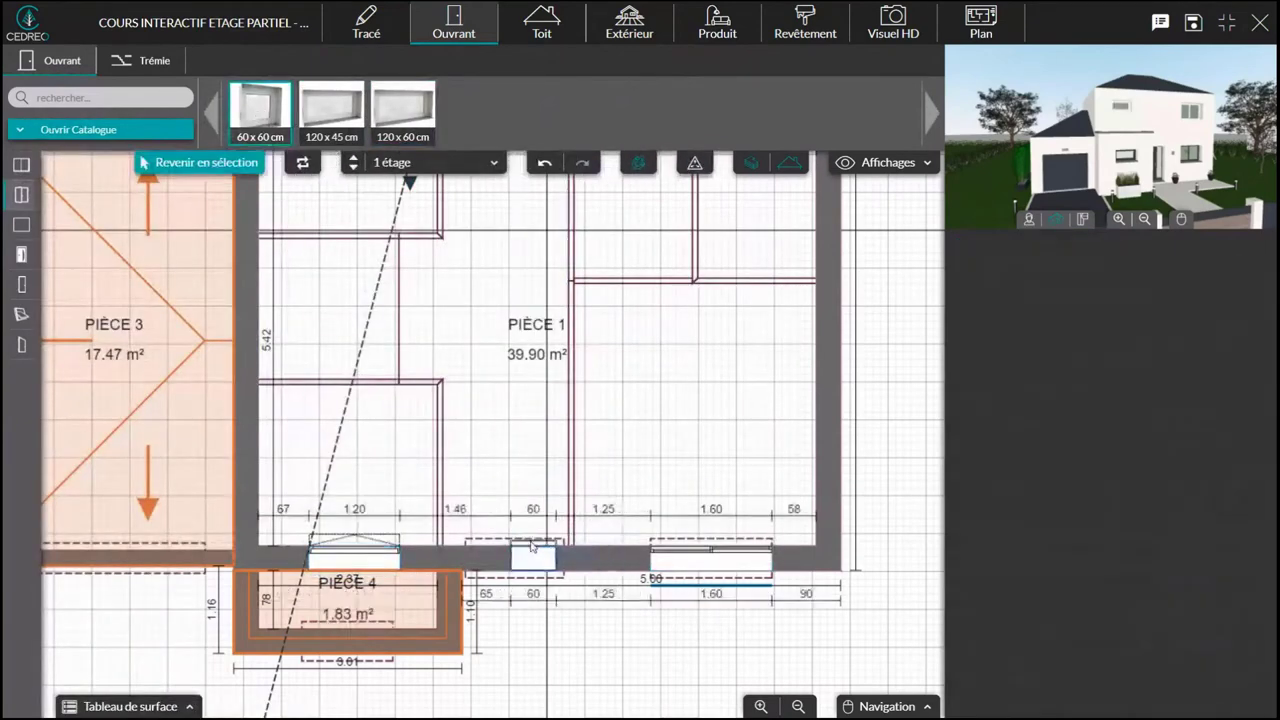
pyautogui.click(514, 550)
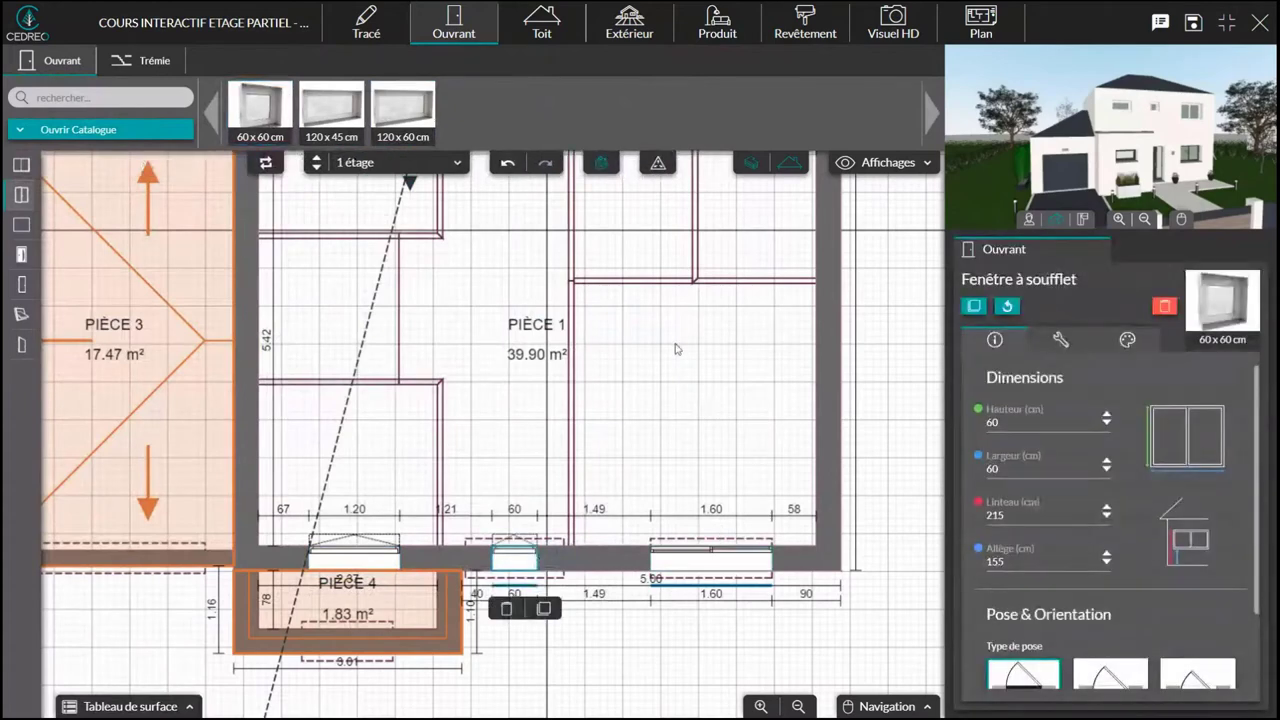
# Place a 90 x 215 cm single-leaf fixed bay in the rear wall of 1 étage facing the flat roof, and duplicate it near the wall's other end
pyautogui.moveTo(1180, 143); pyautogui.dragTo(1120, 140)
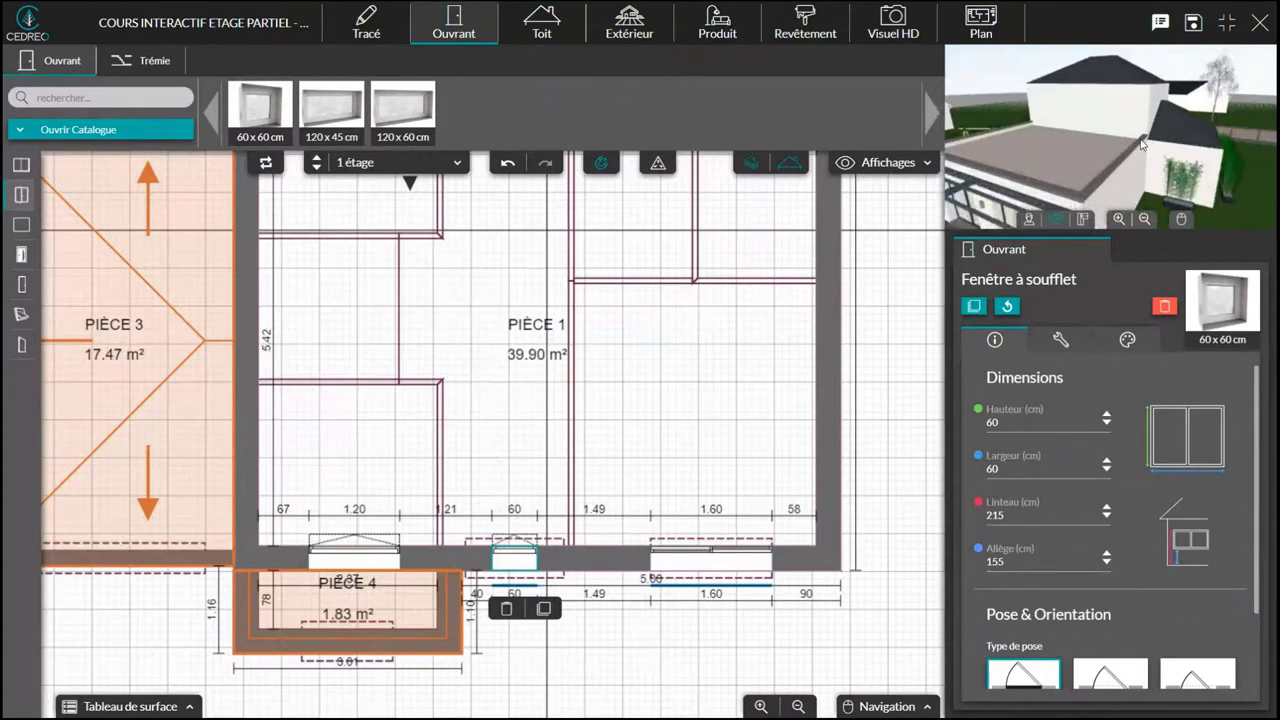
pyautogui.moveTo(1110, 141); pyautogui.dragTo(1066, 160)
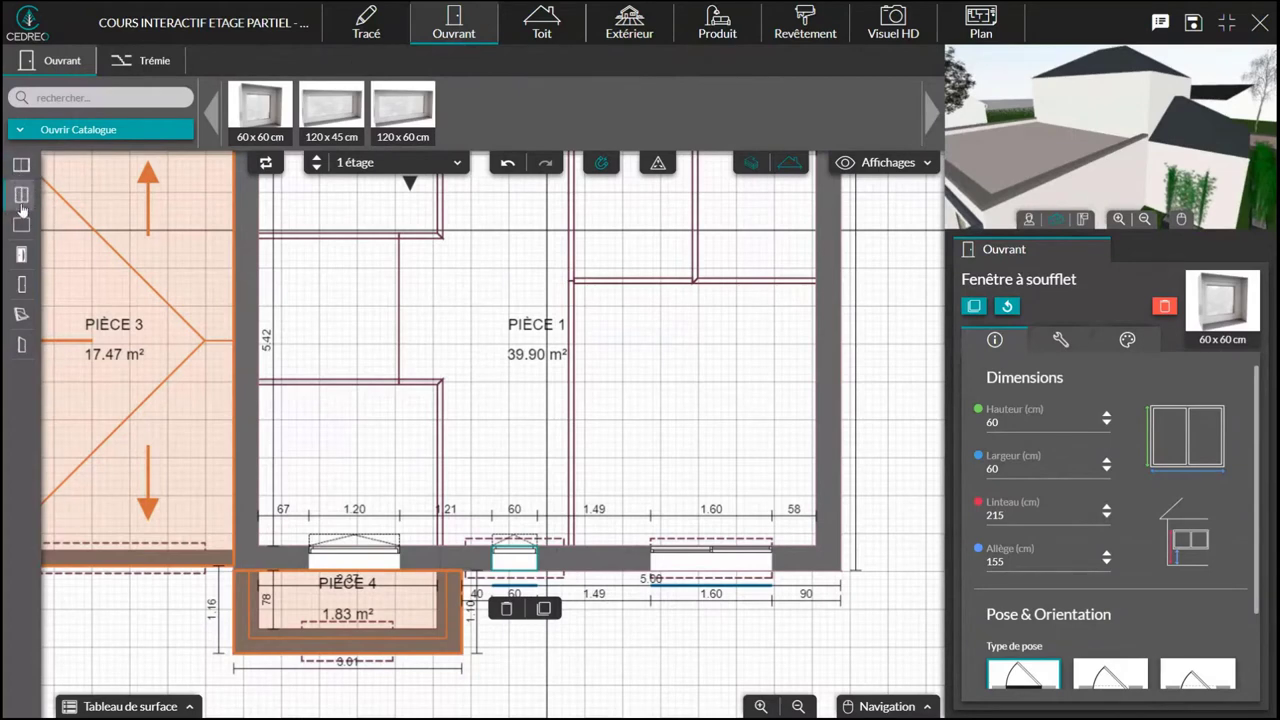
pyautogui.click(20, 166)
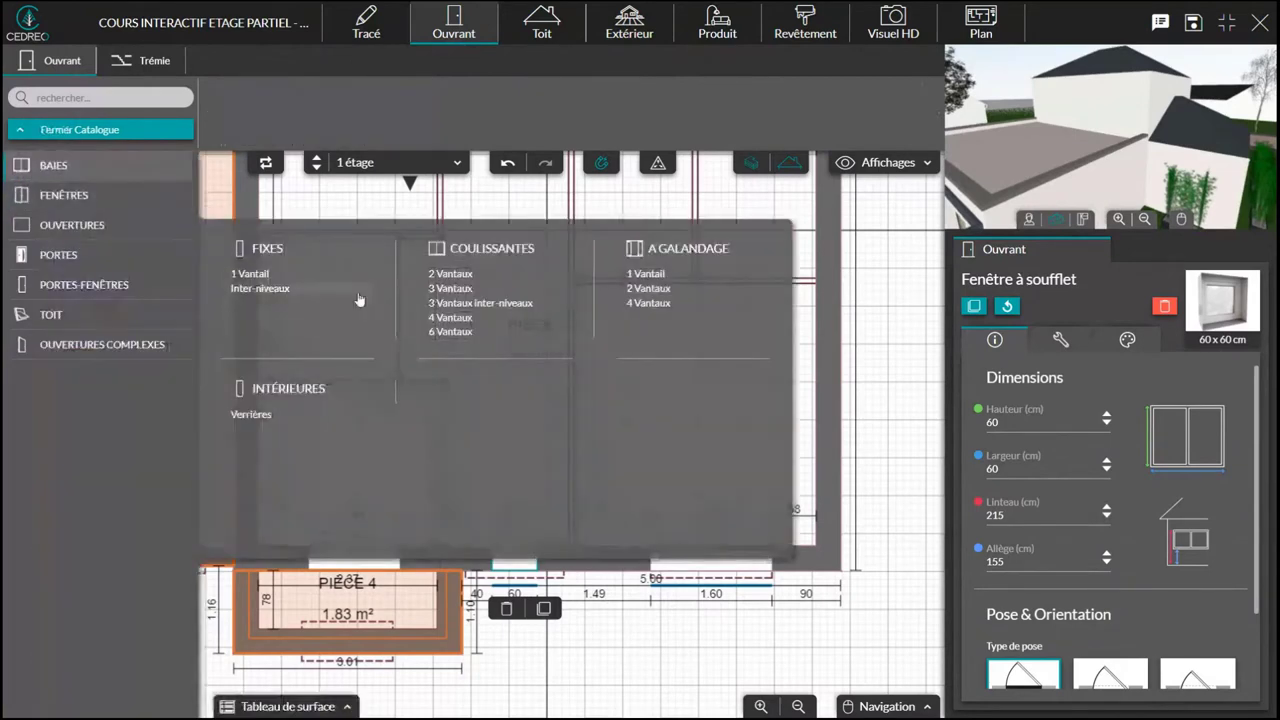
pyautogui.click(251, 274)
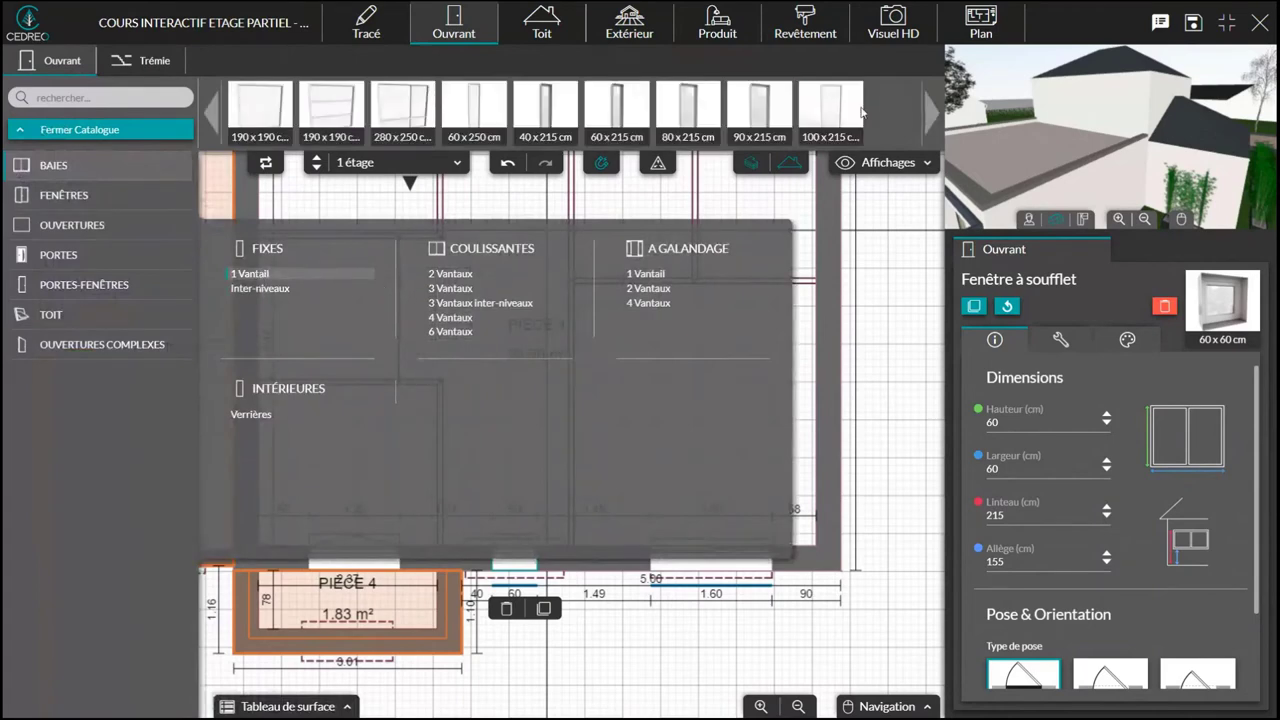
pyautogui.click(760, 106)
pyautogui.moveTo(697, 240); pyautogui.dragTo(678, 485, button='middle')
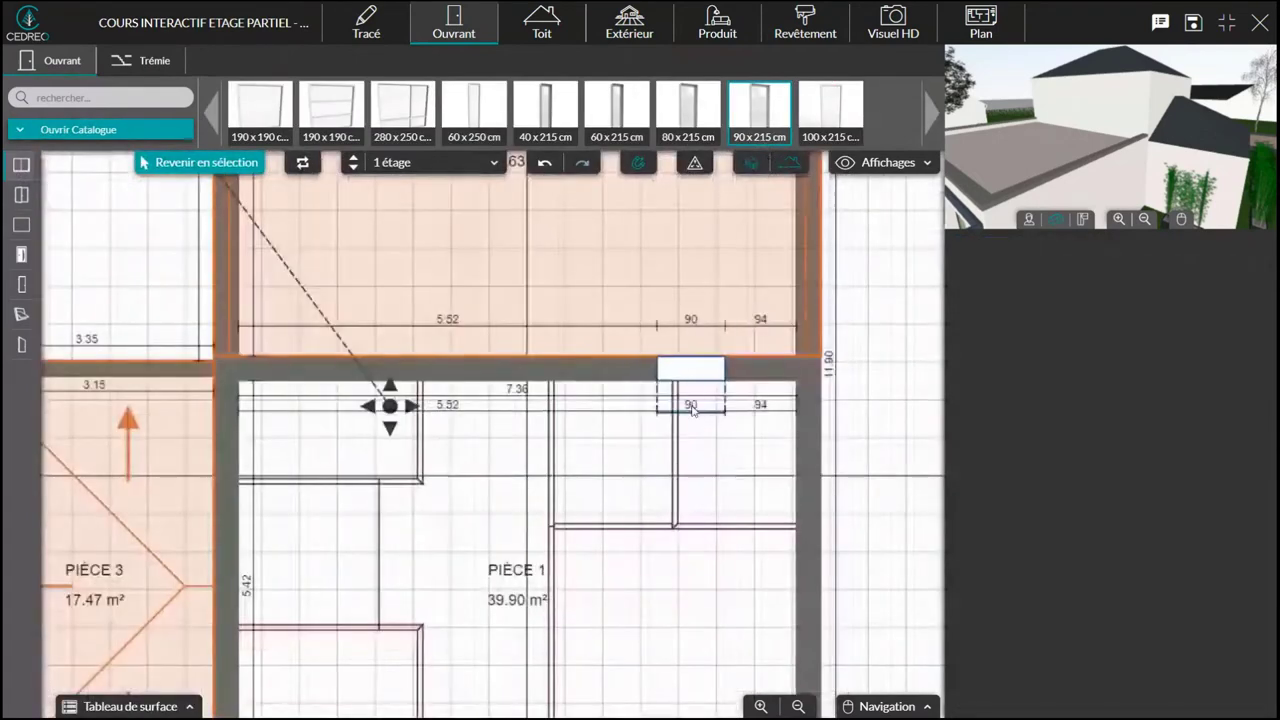
pyautogui.click(670, 378)
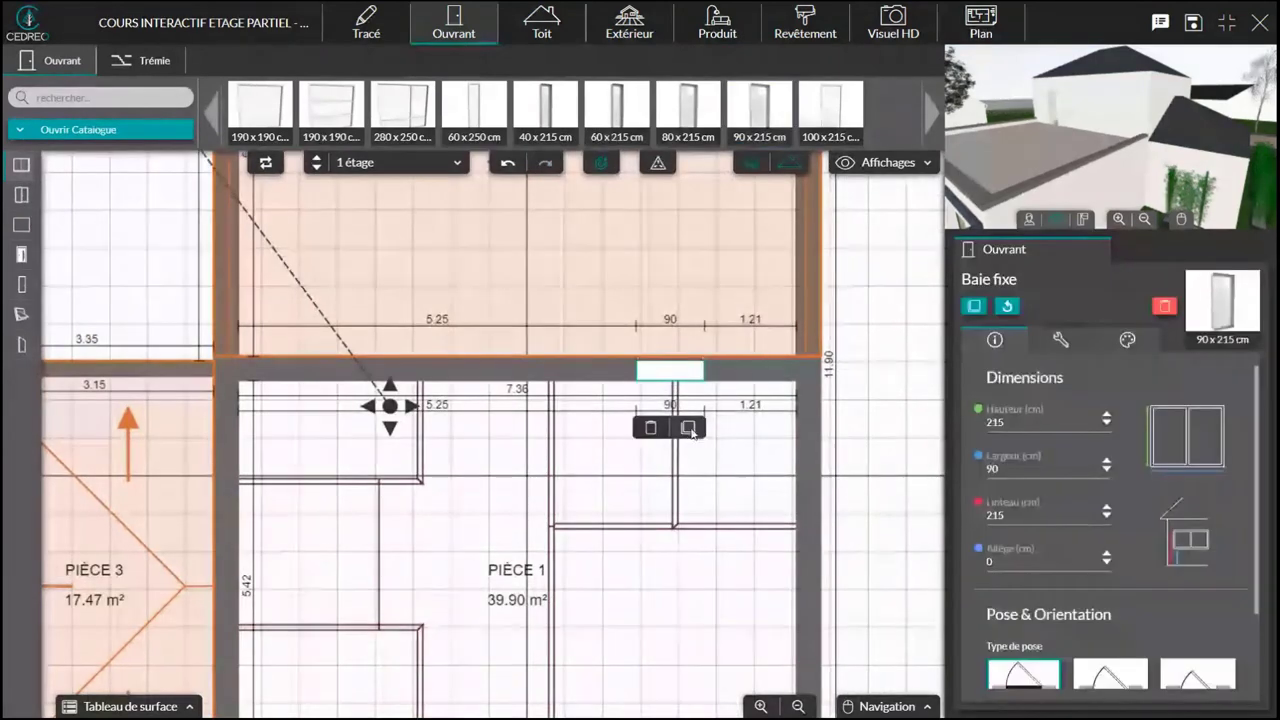
pyautogui.click(365, 384)
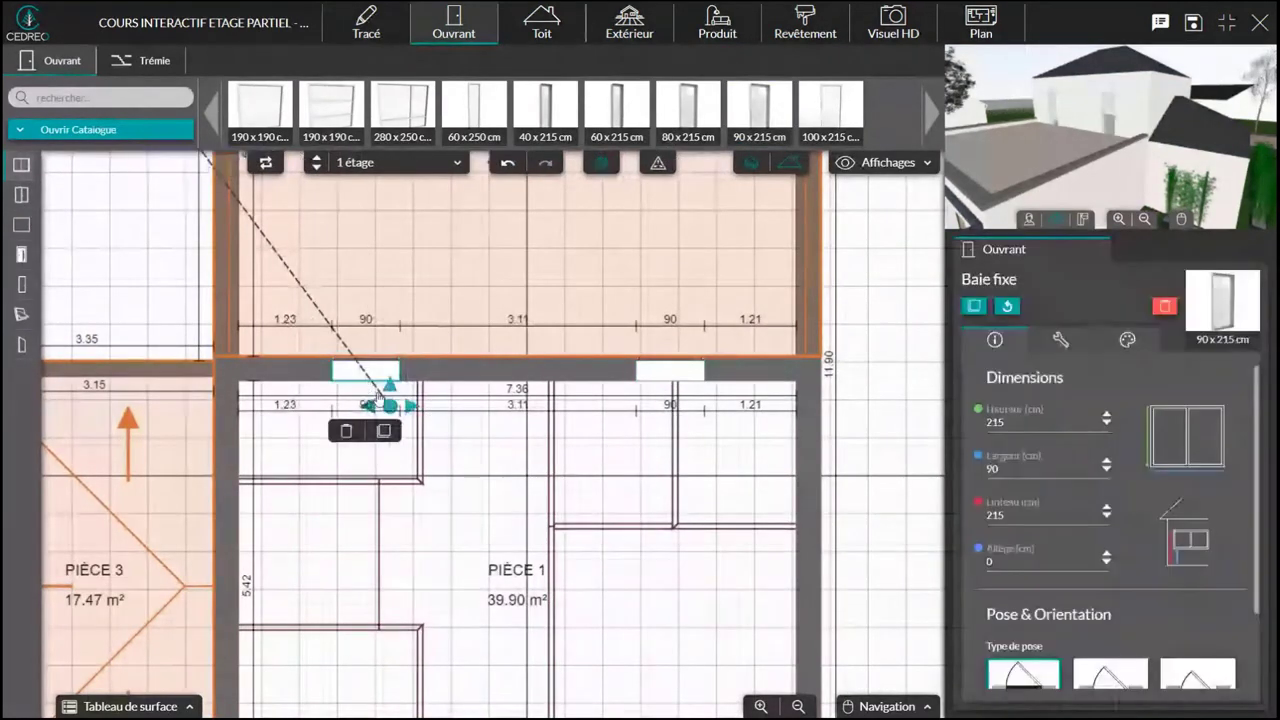
# Inspect the two rear fixed bays in 3D and reverse their orientation in the wall
pyautogui.scroll(1, 1150, 109)
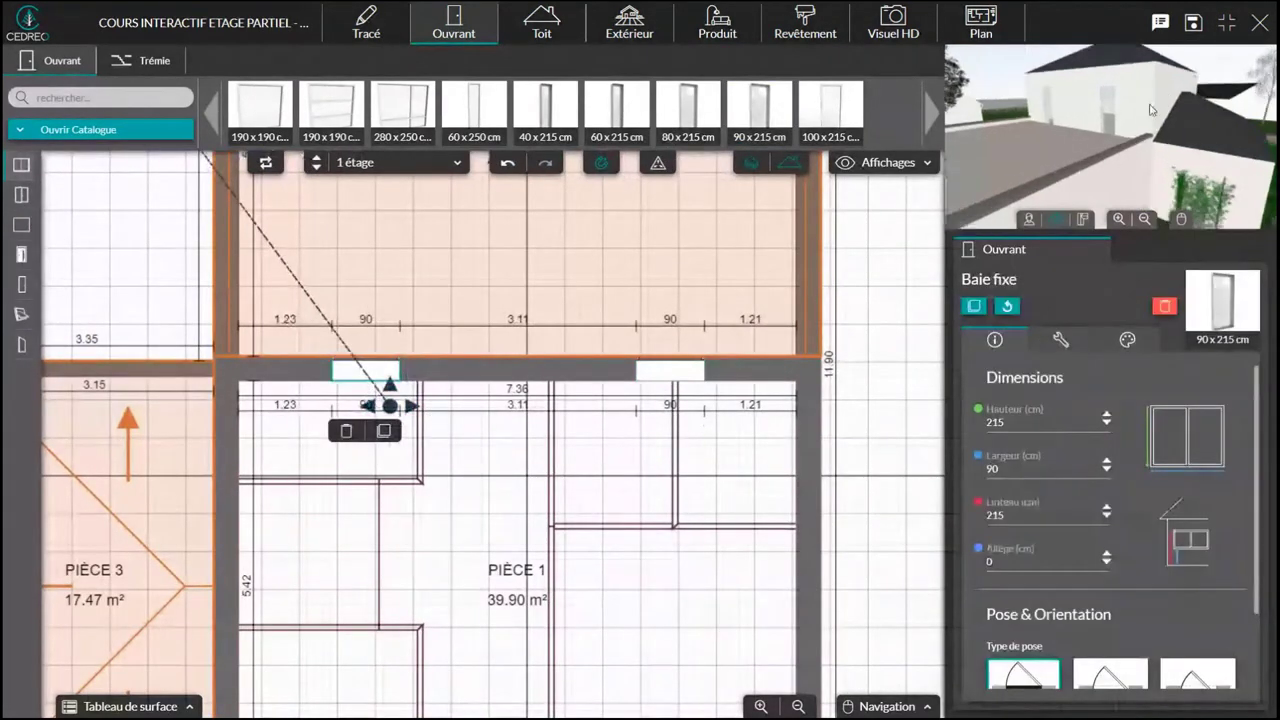
pyautogui.scroll(2, 1150, 112)
pyautogui.scroll(2, 1148, 116)
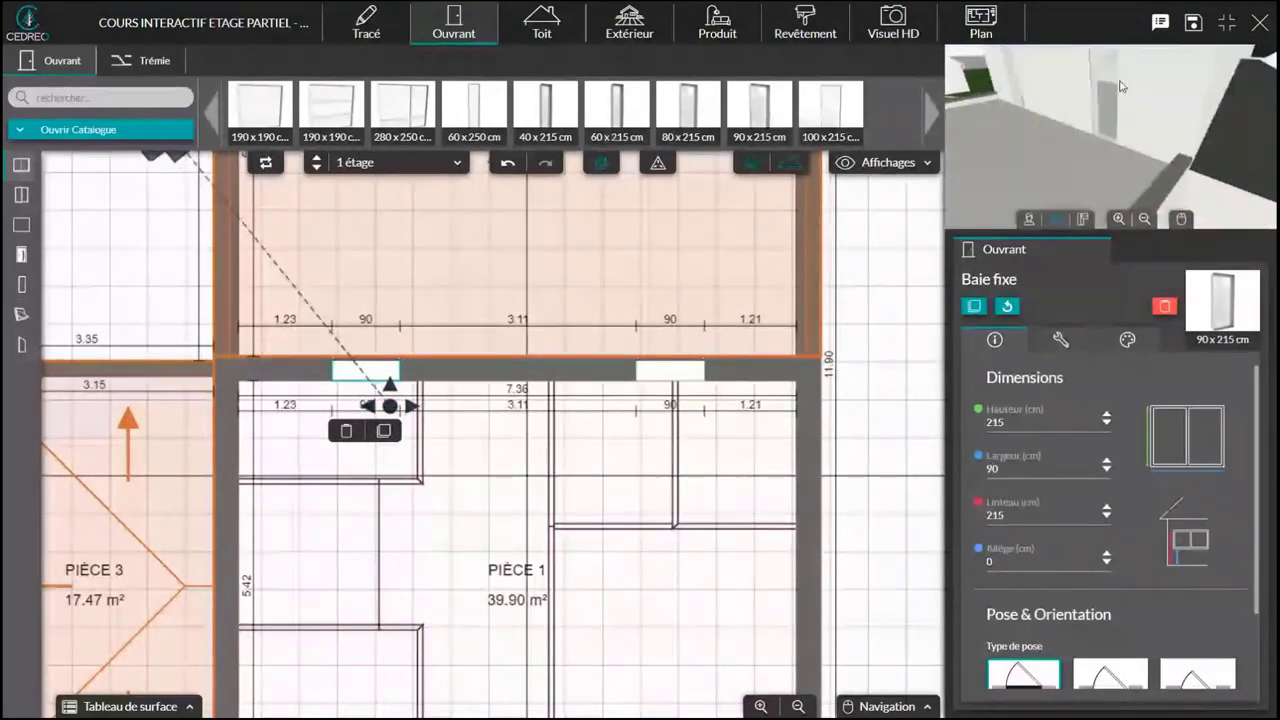
pyautogui.click(1120, 87)
pyautogui.scroll(-1, 547, 402)
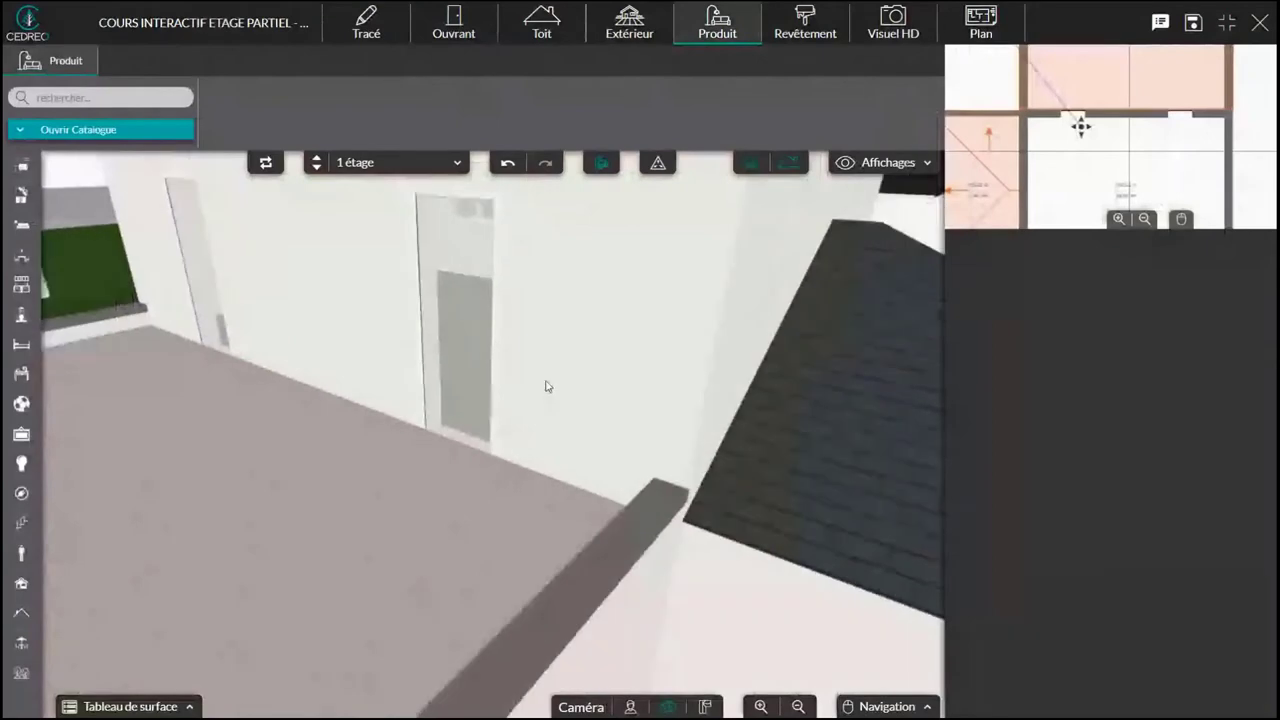
pyautogui.moveTo(454, 439); pyautogui.dragTo(471, 417)
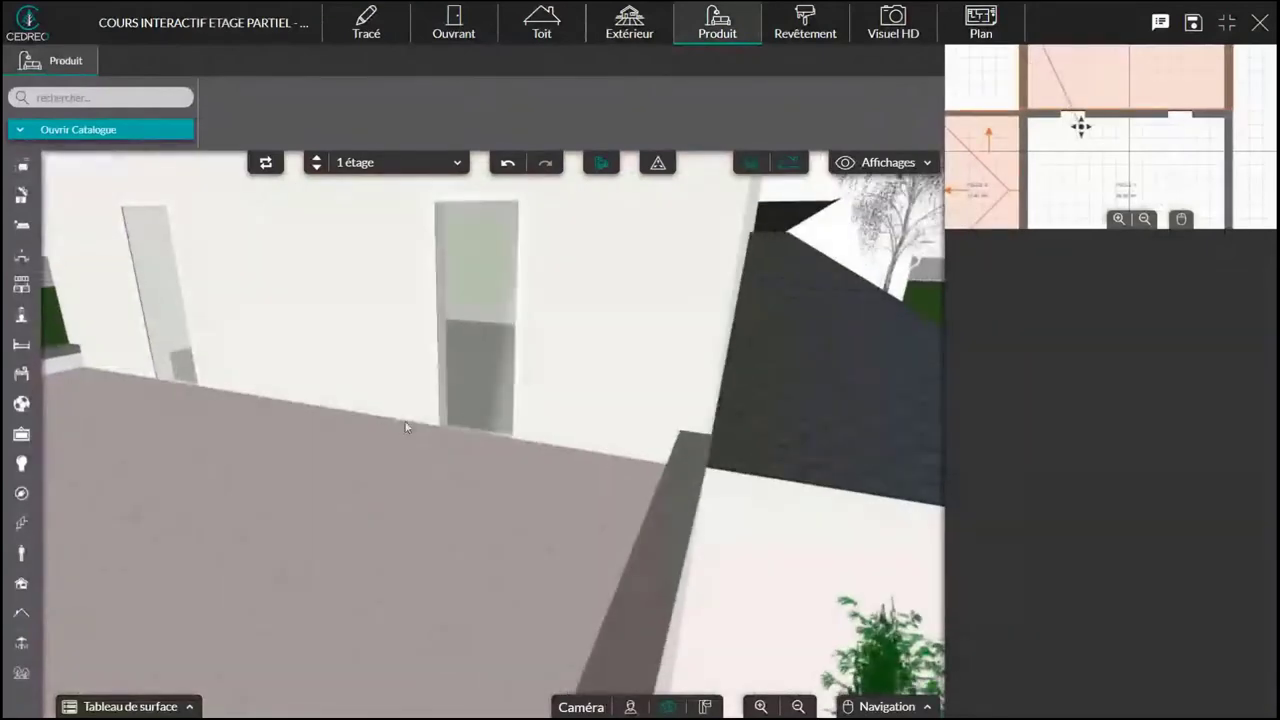
pyautogui.moveTo(572, 365); pyautogui.dragTo(548, 371)
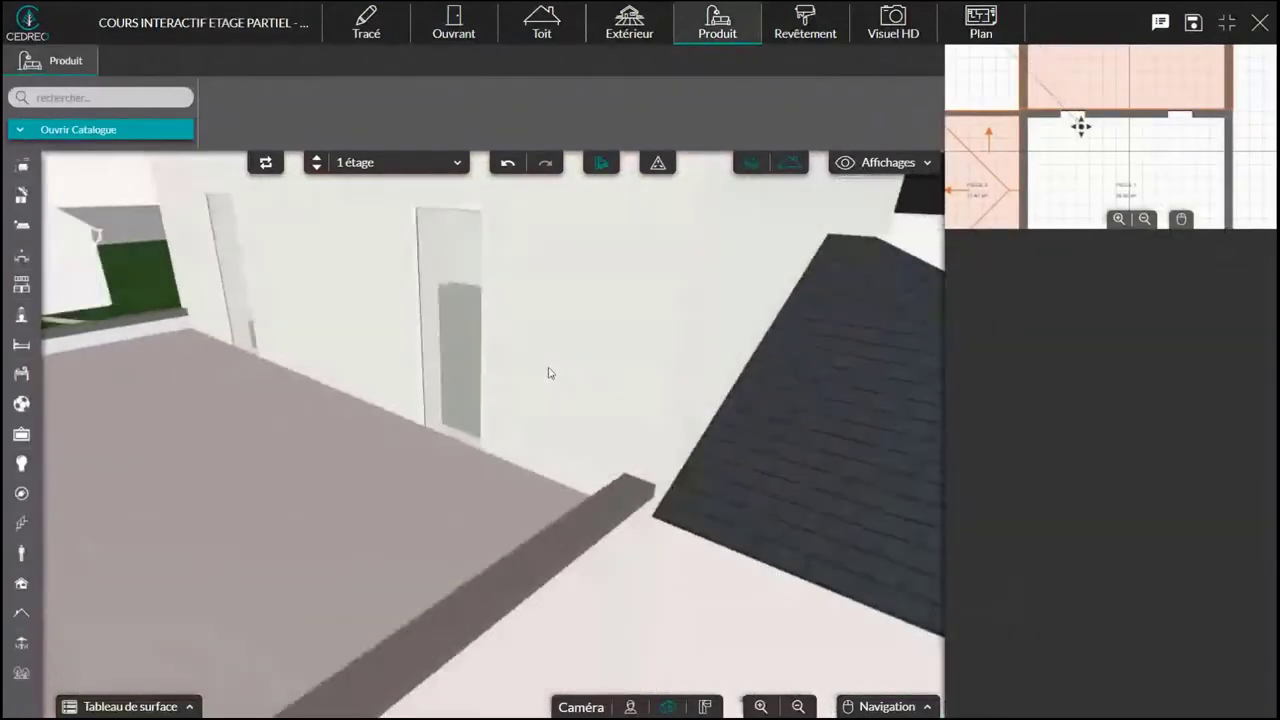
pyautogui.click(460, 25)
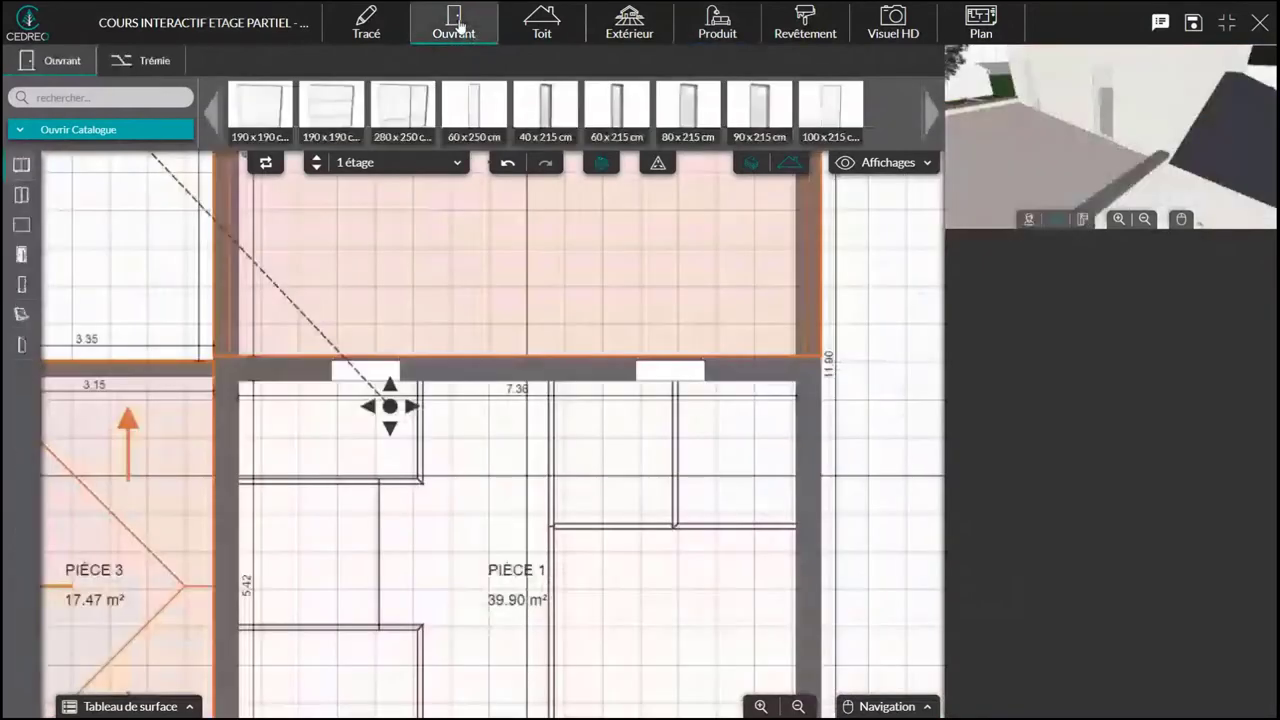
pyautogui.click(672, 370)
pyautogui.scroll(-1, 1000, 600)
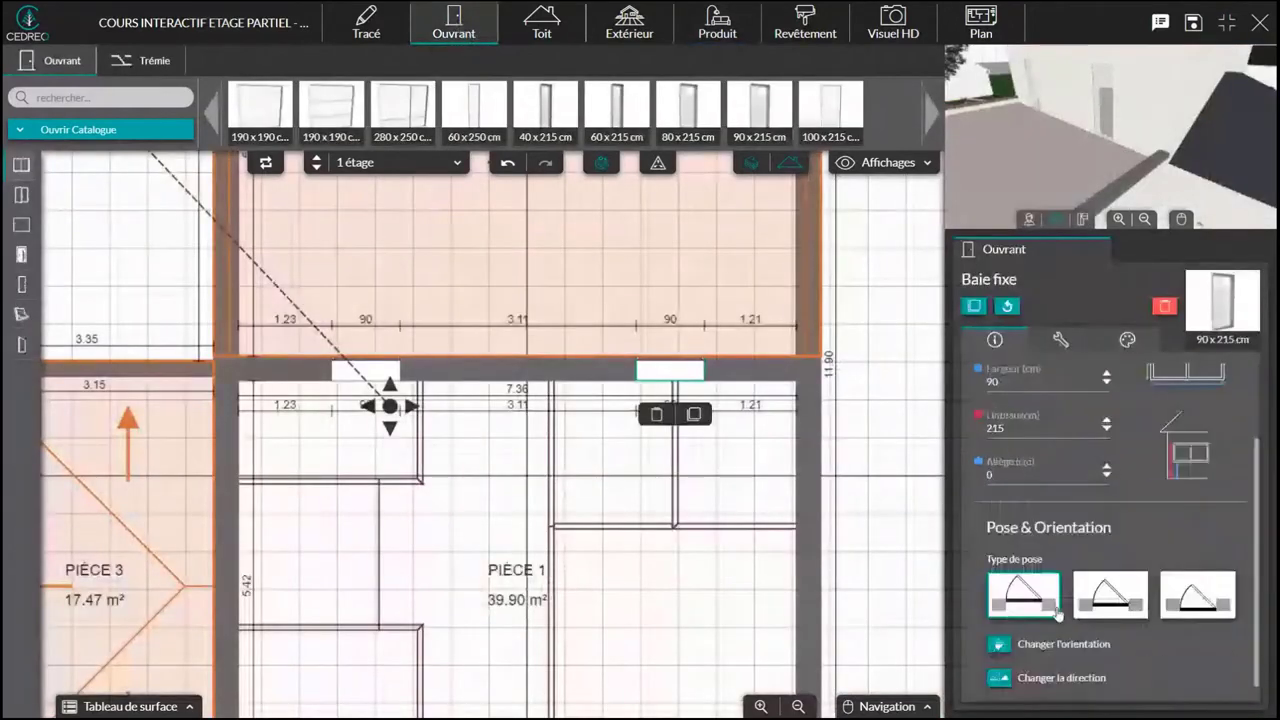
pyautogui.click(1000, 643)
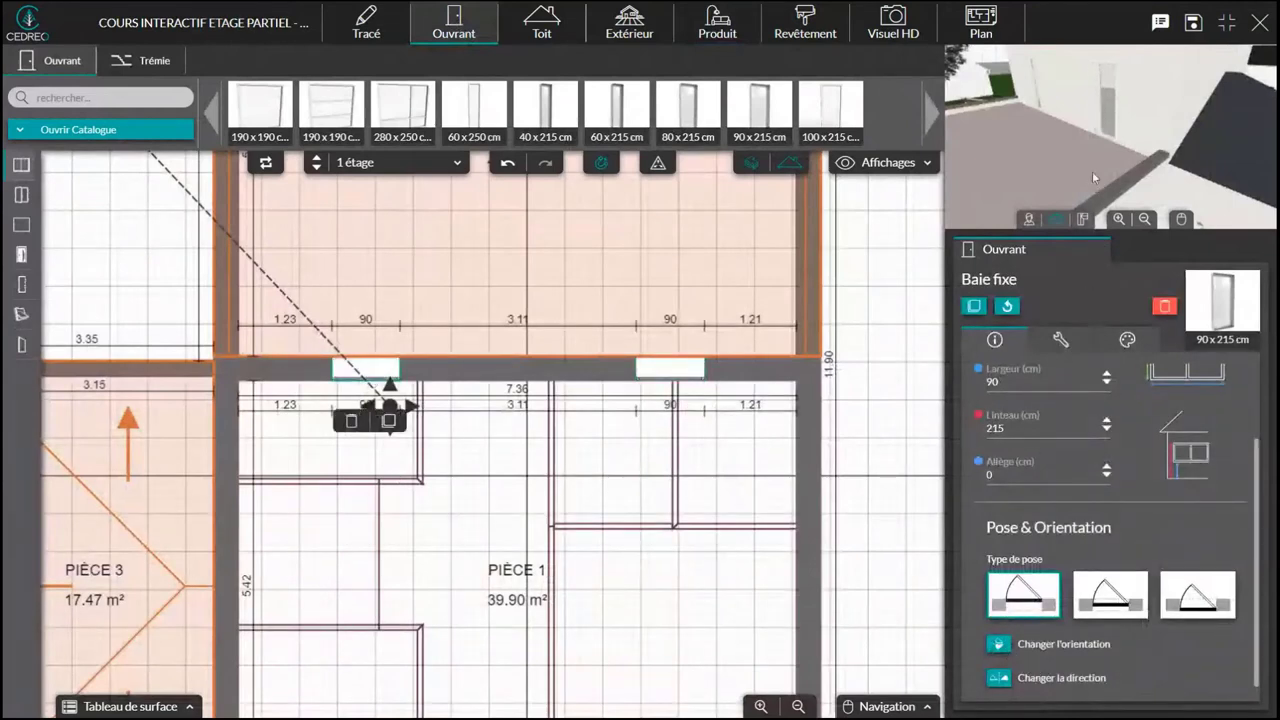
# Examine the base of the two rear fixed bays against the flat roof surface in the 3D view
pyautogui.moveTo(1093, 172); pyautogui.dragTo(1118, 146)
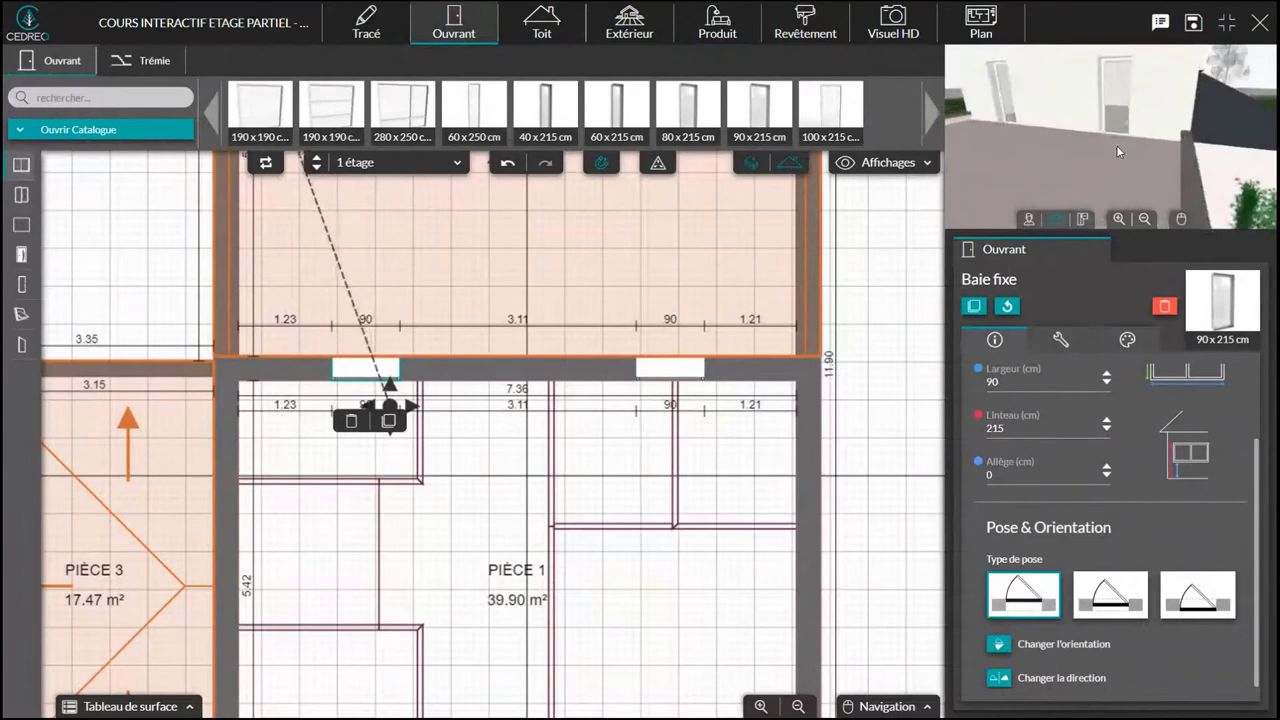
pyautogui.scroll(5, 1116, 145)
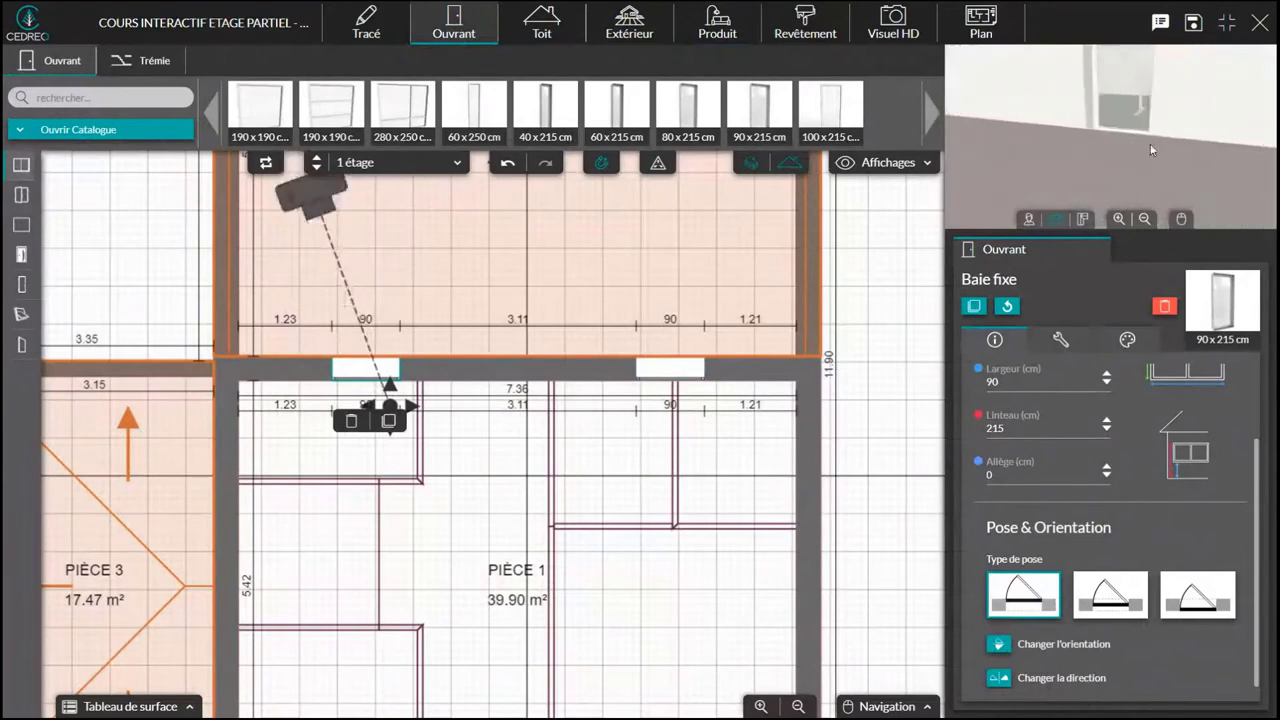
pyautogui.moveTo(1150, 144); pyautogui.dragTo(1111, 176)
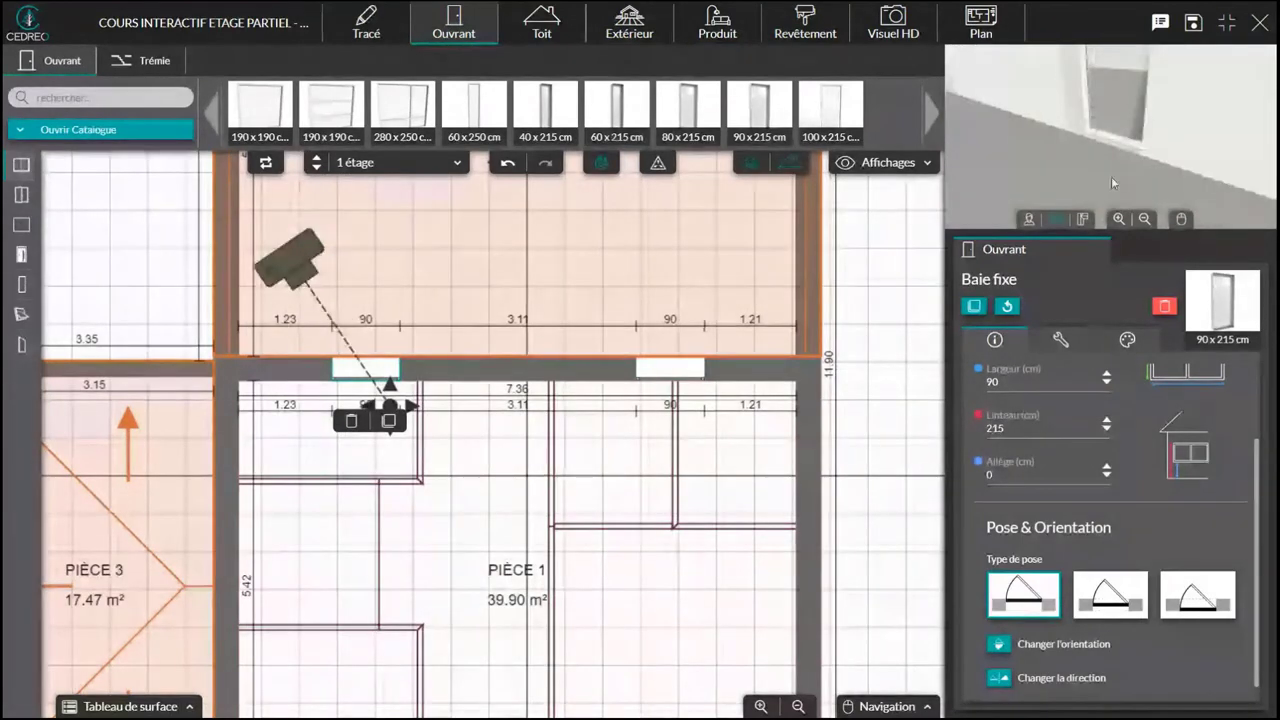
pyautogui.click(665, 371)
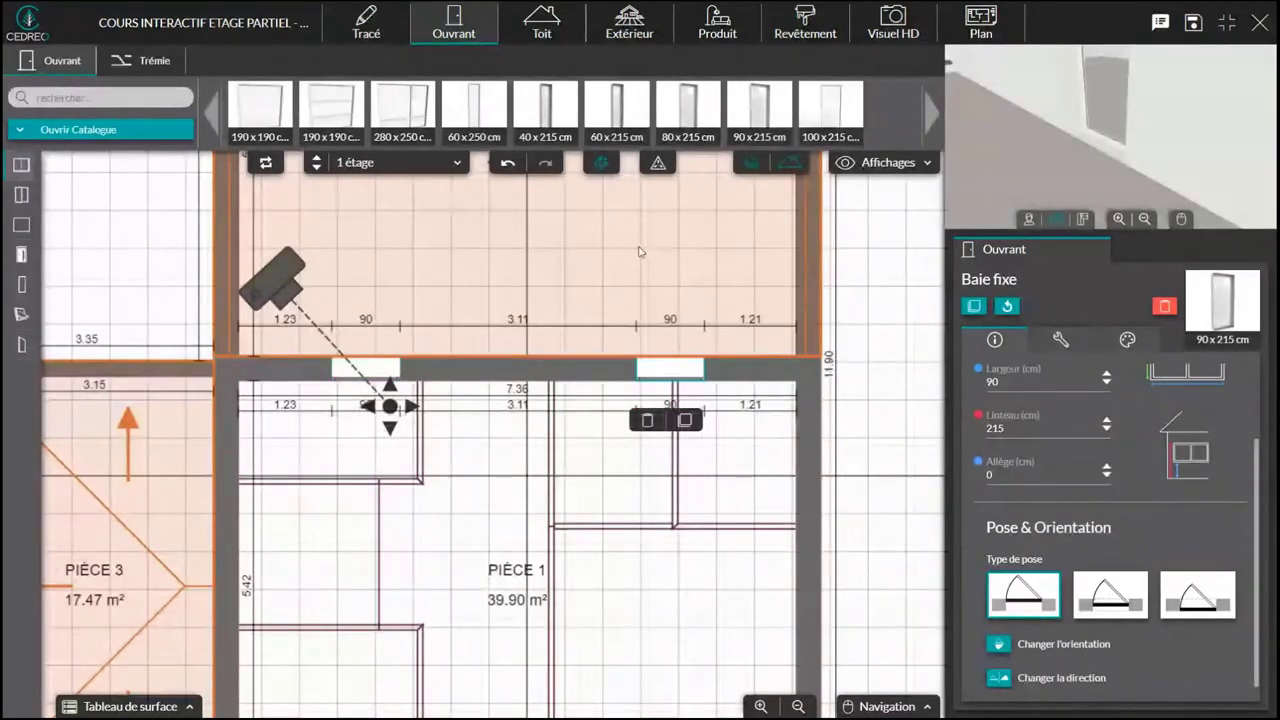
pyautogui.moveTo(574, 249); pyautogui.dragTo(580, 385)
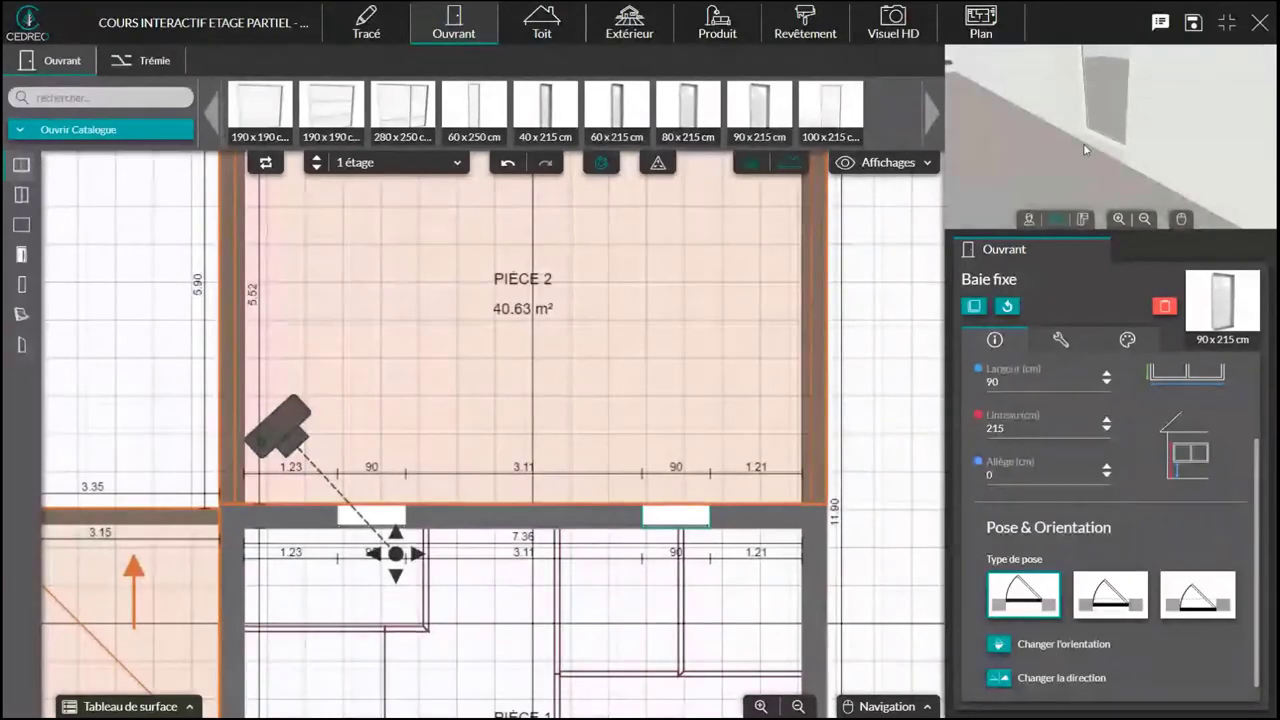
# Set the sill height (Allège) of both rear fixed bays on 1 étage to 10 cm
pyautogui.click(675, 520)
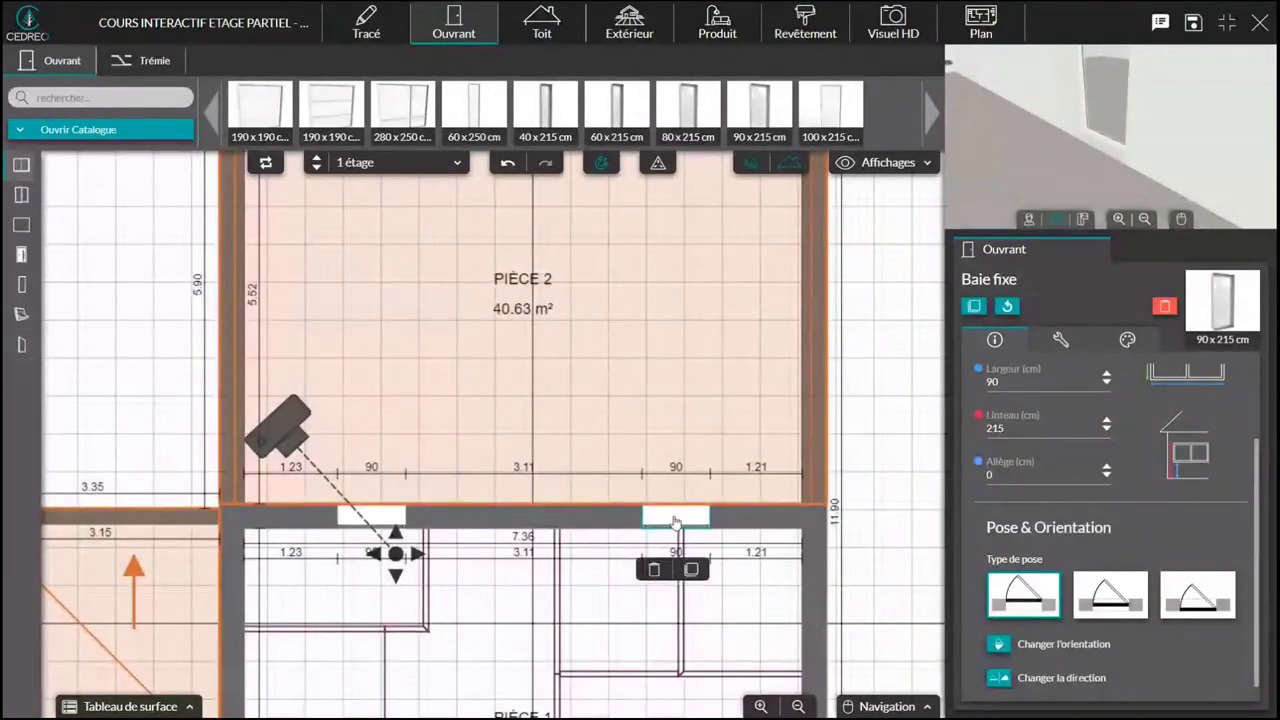
pyautogui.click(1106, 467)
pyautogui.click(362, 517)
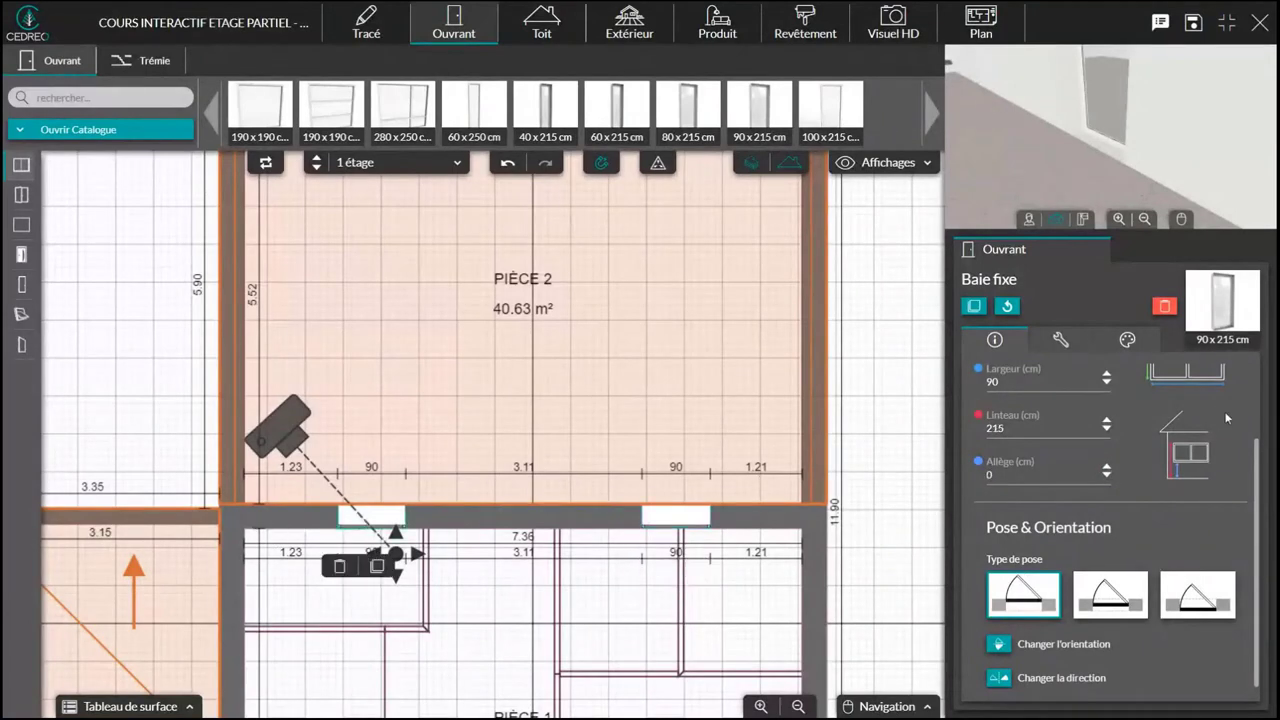
pyautogui.click(1106, 467)
pyautogui.click(1106, 467)
pyautogui.click(1106, 467)
pyautogui.moveTo(1105, 190); pyautogui.dragTo(1085, 173)
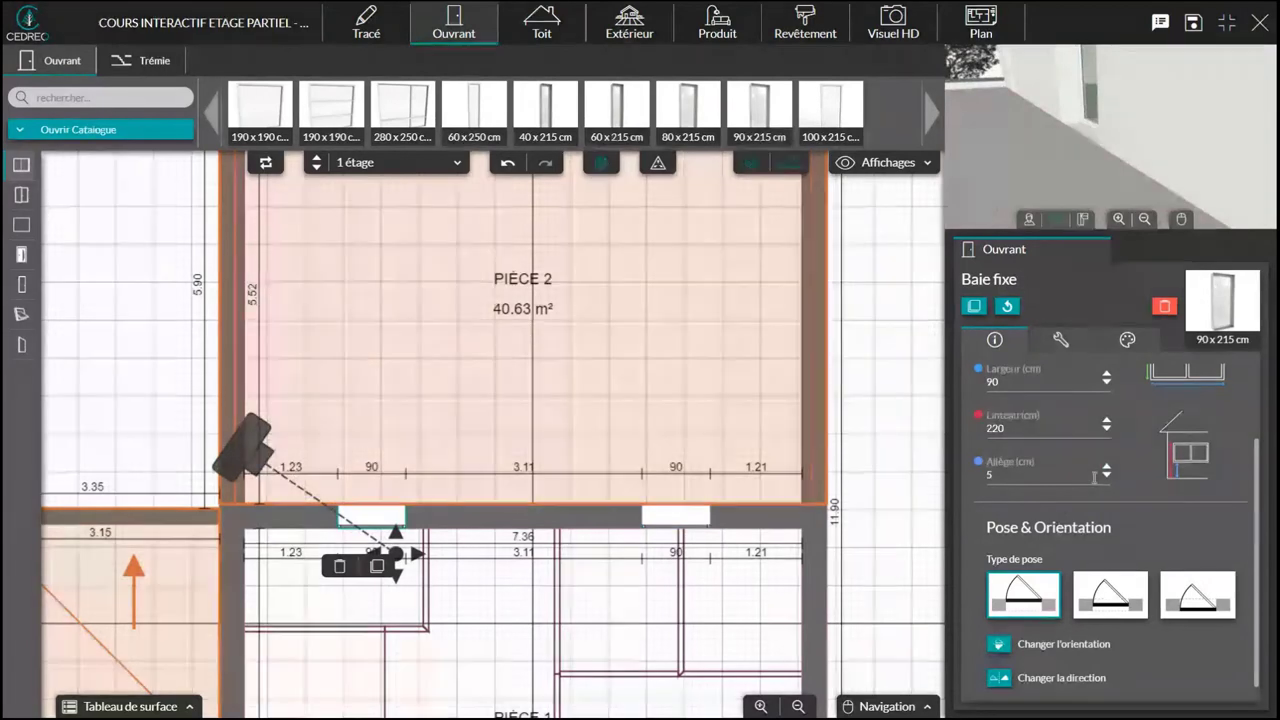
pyautogui.click(1034, 479)
pyautogui.press('BackSpace')
pyautogui.write('10')
pyautogui.press('BackSpace')
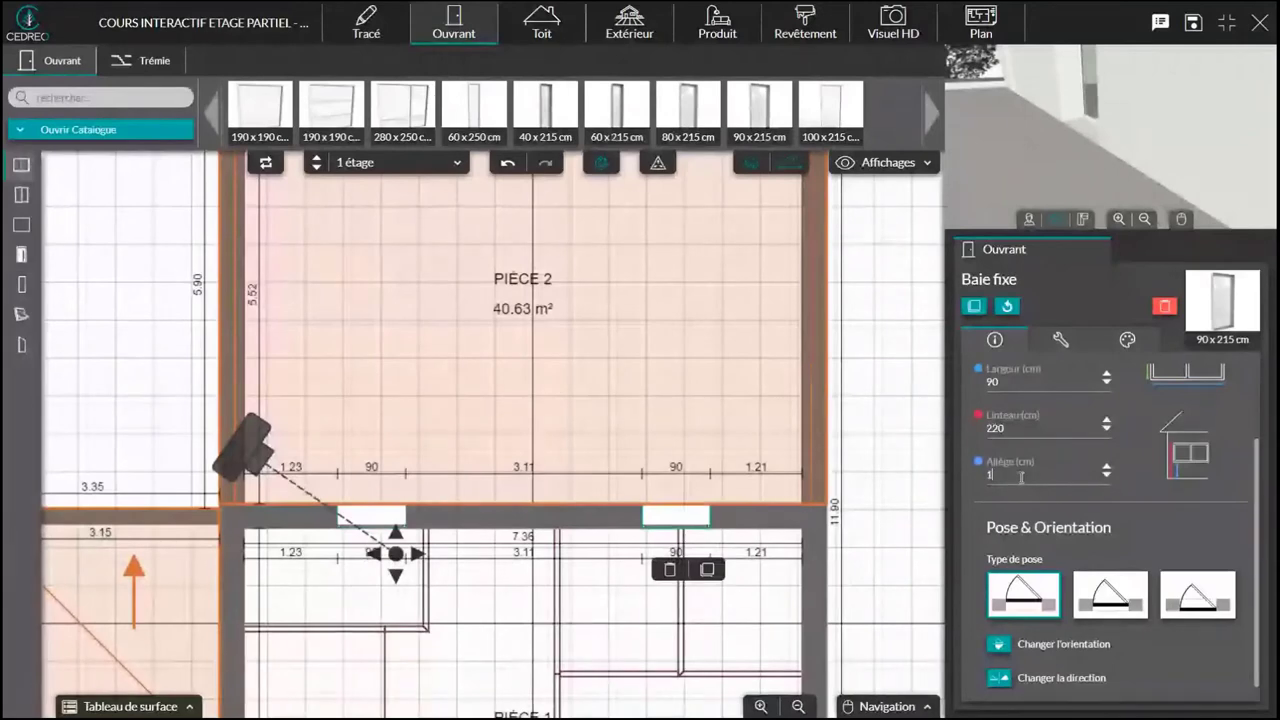
pyautogui.write('0')
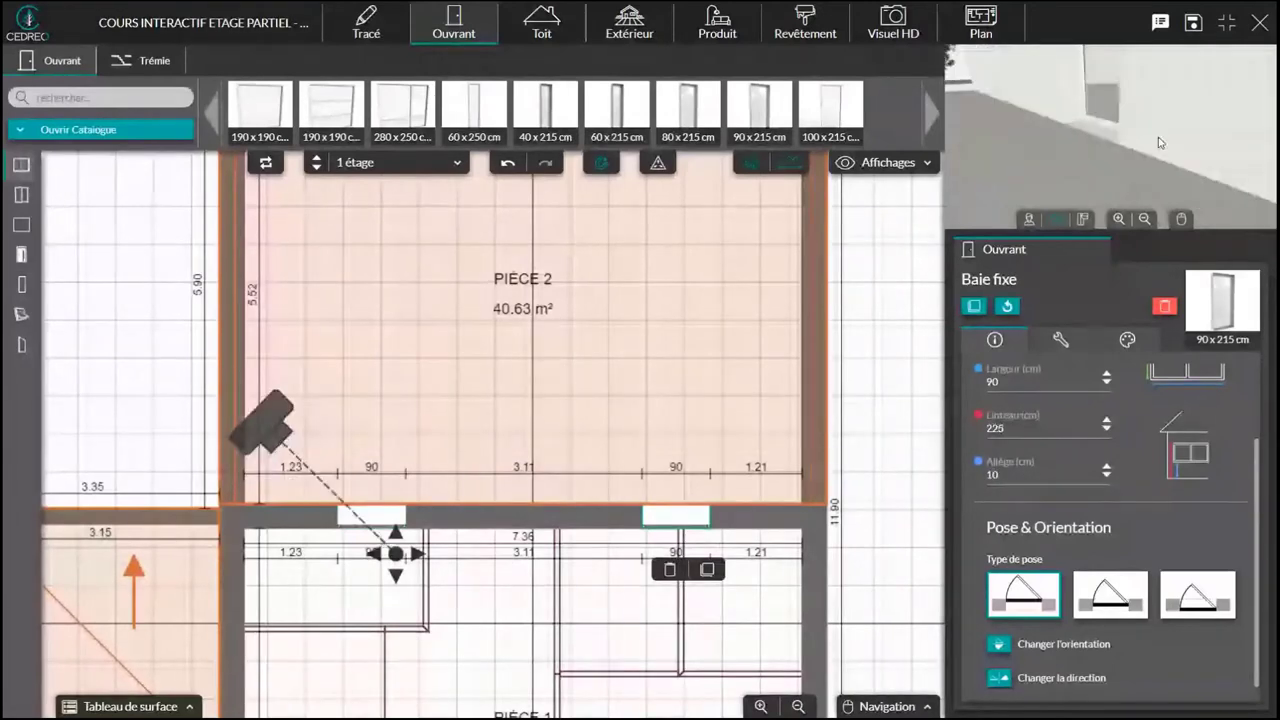
# Finish the rear bay's exterior frame in RAL 7016 Gris Anthracite Sablé and apply that material to all the house's openings
pyautogui.scroll(-2, 1160, 142)
pyautogui.click(686, 519)
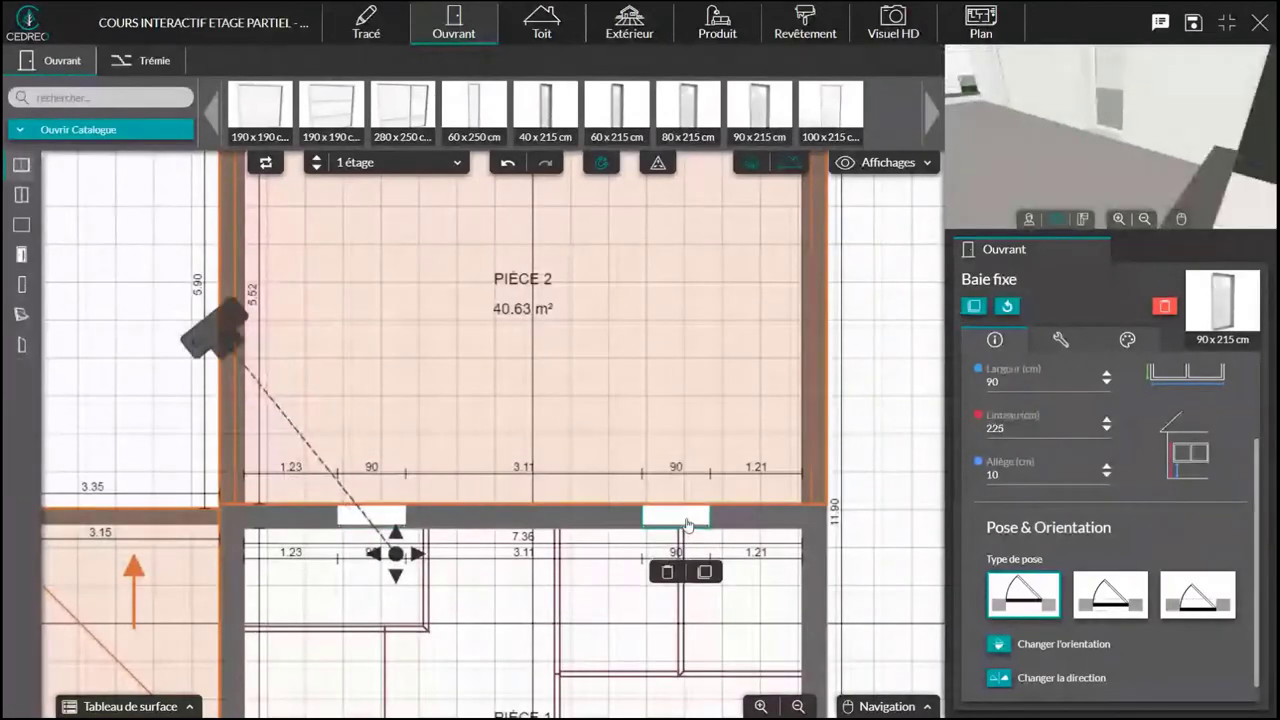
pyautogui.click(1127, 339)
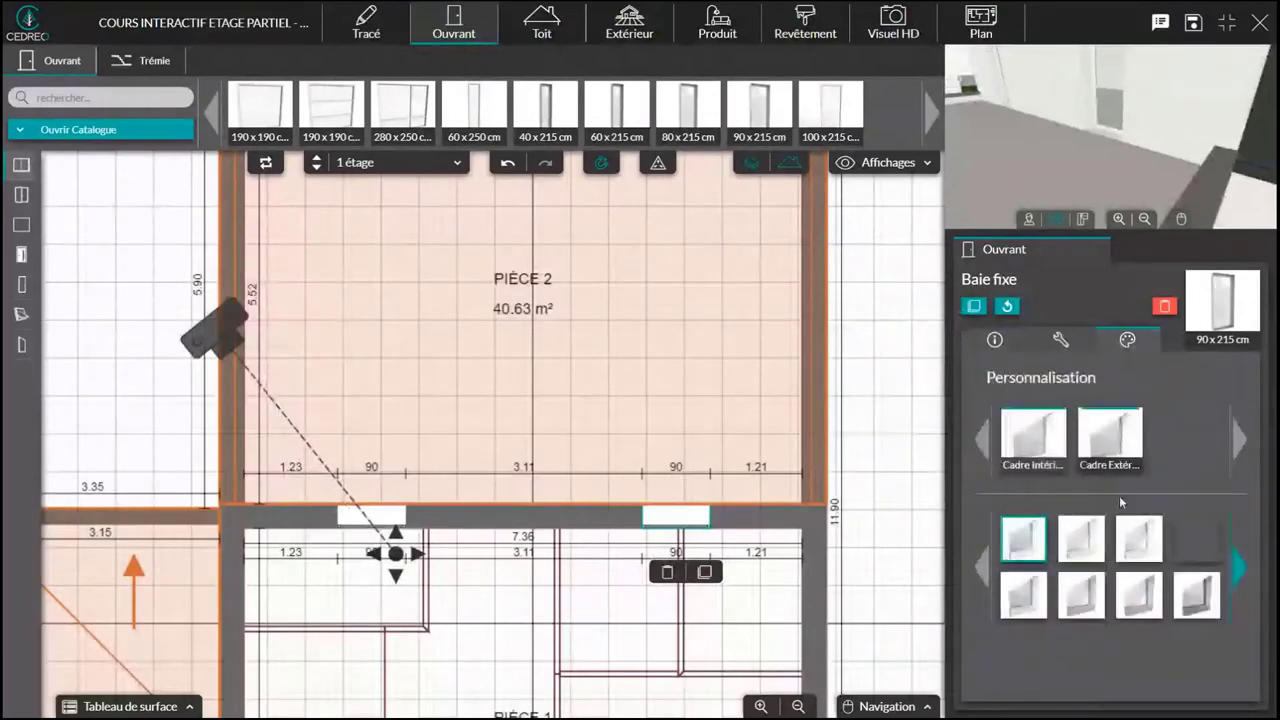
pyautogui.click(1110, 437)
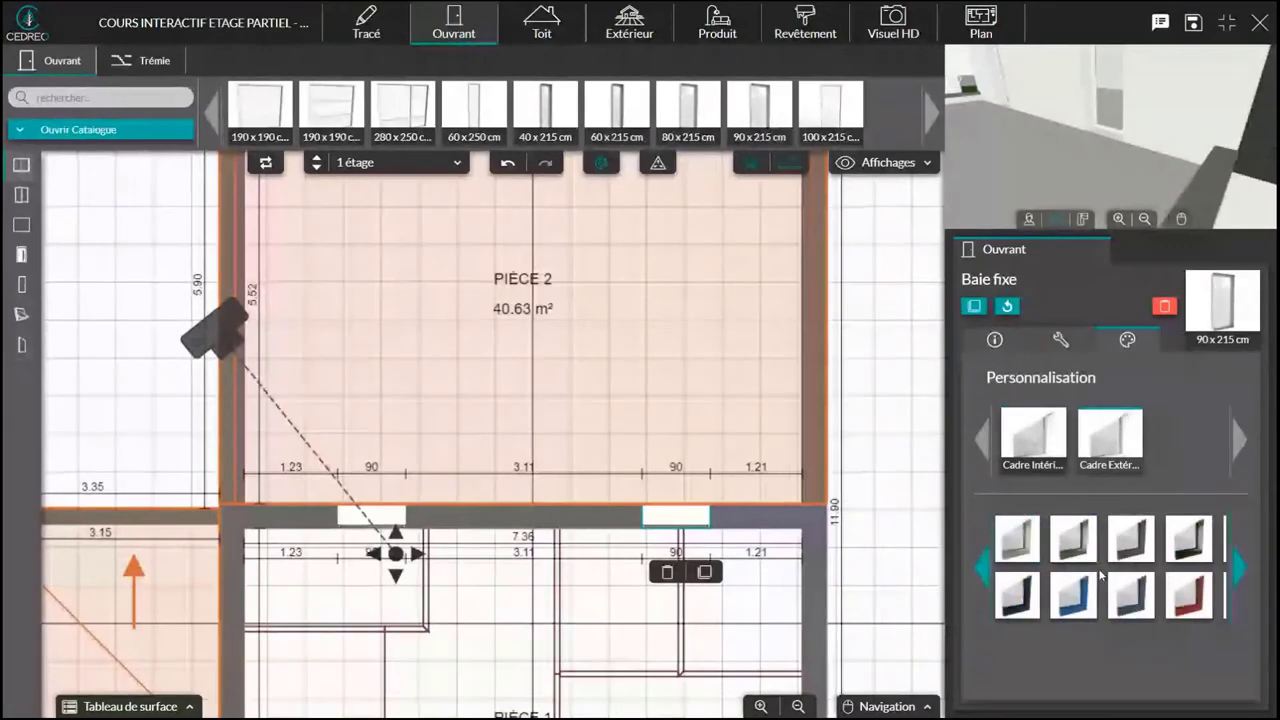
pyautogui.click(1136, 560)
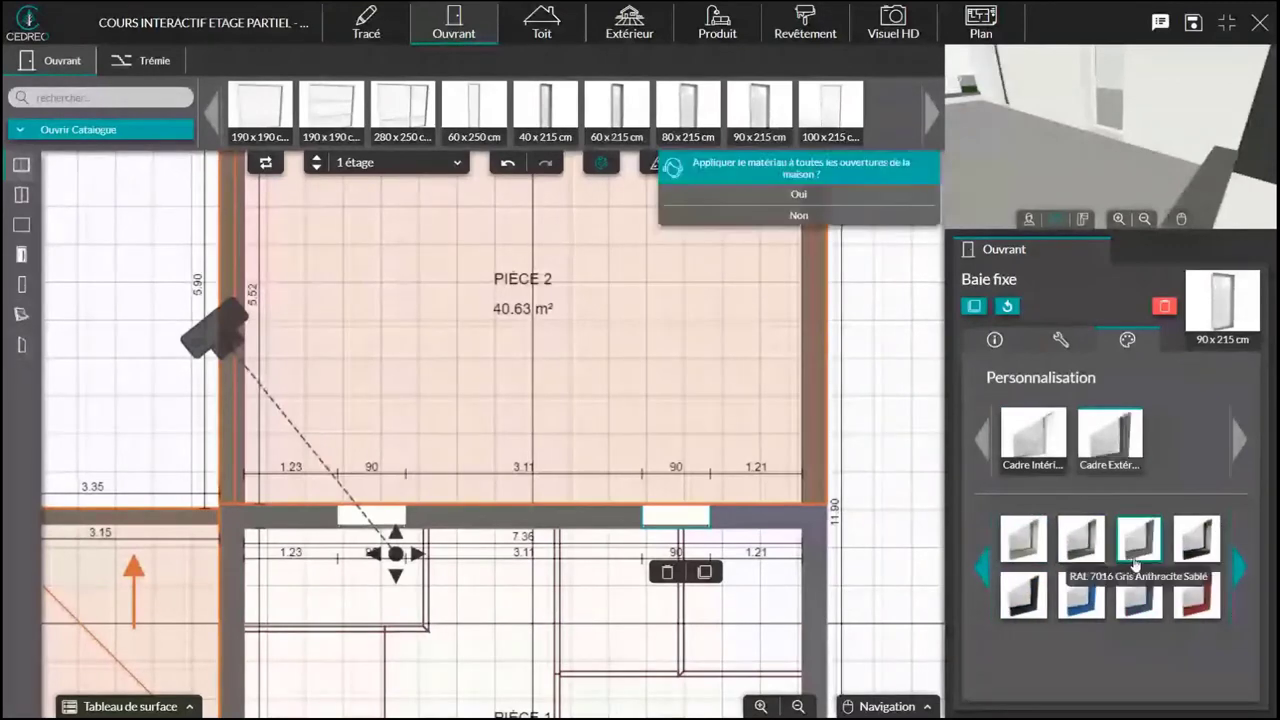
pyautogui.click(799, 198)
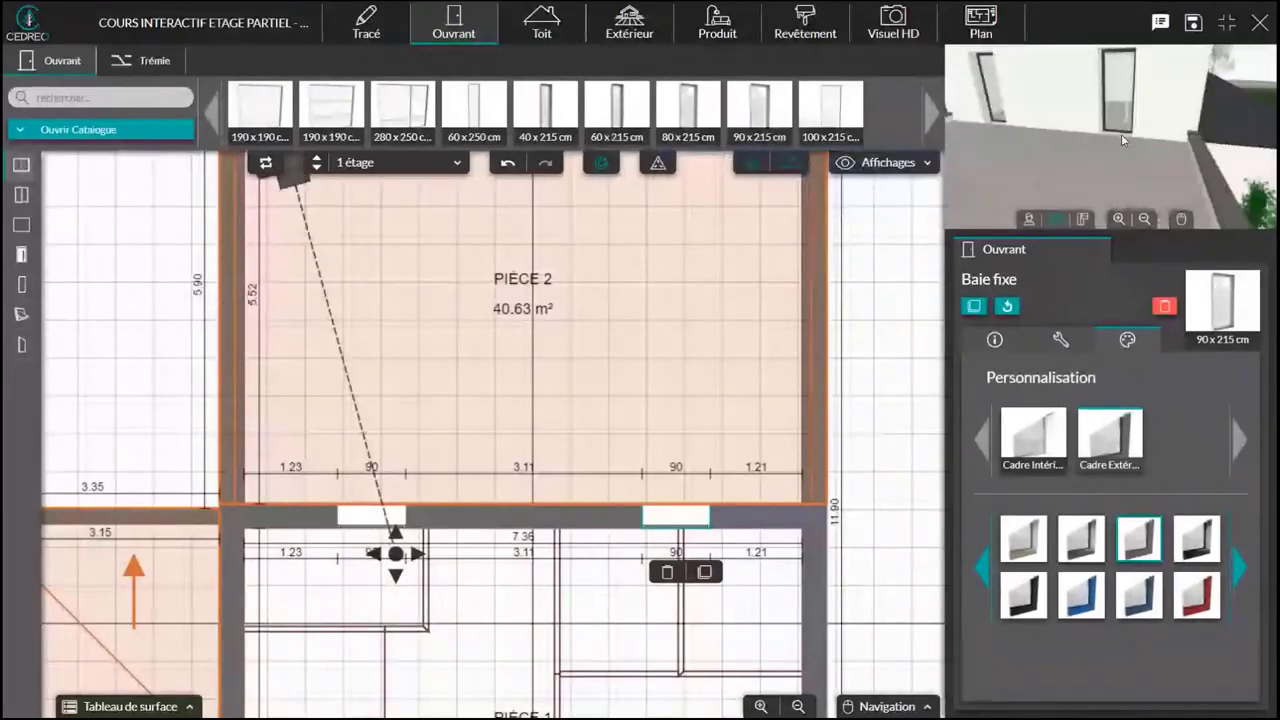
# Examine the house in 3D from the rear, garage side and front, checking the upper-storey openings, roofs and flat roof
pyautogui.click(727, 30)
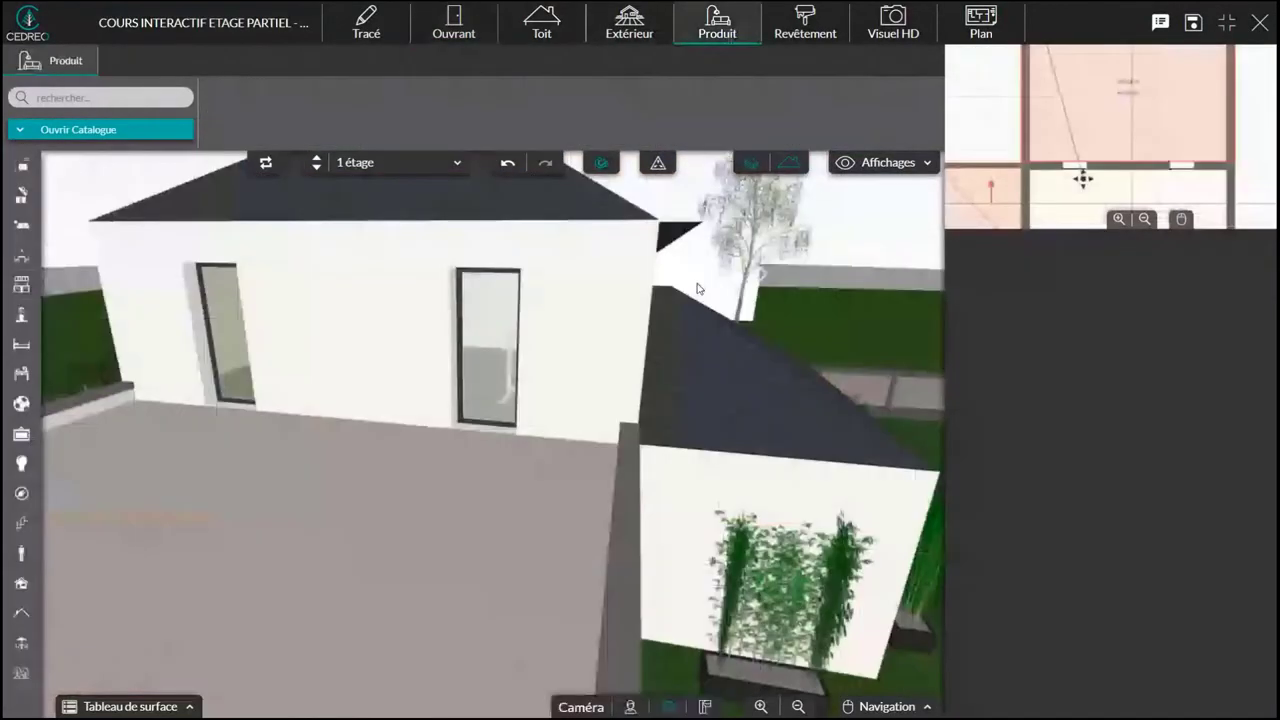
pyautogui.moveTo(697, 288); pyautogui.dragTo(623, 476)
pyautogui.scroll(-3, 499, 514)
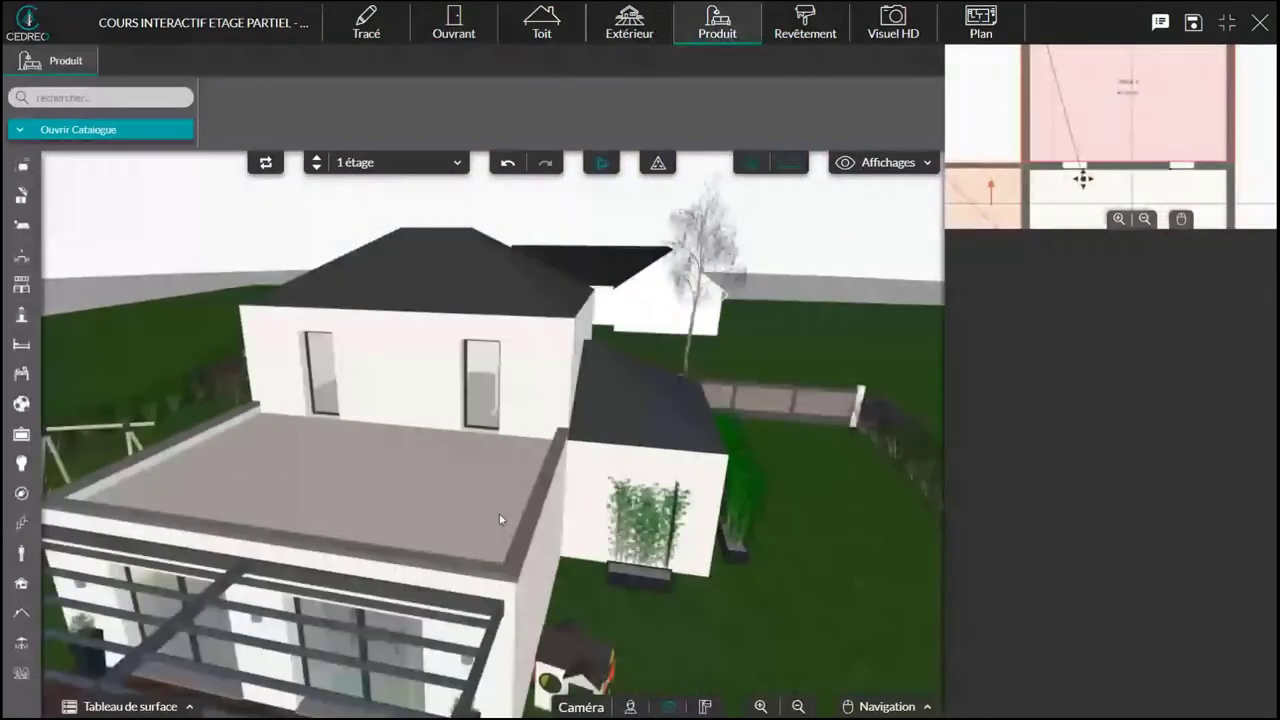
pyautogui.scroll(-2, 499, 513)
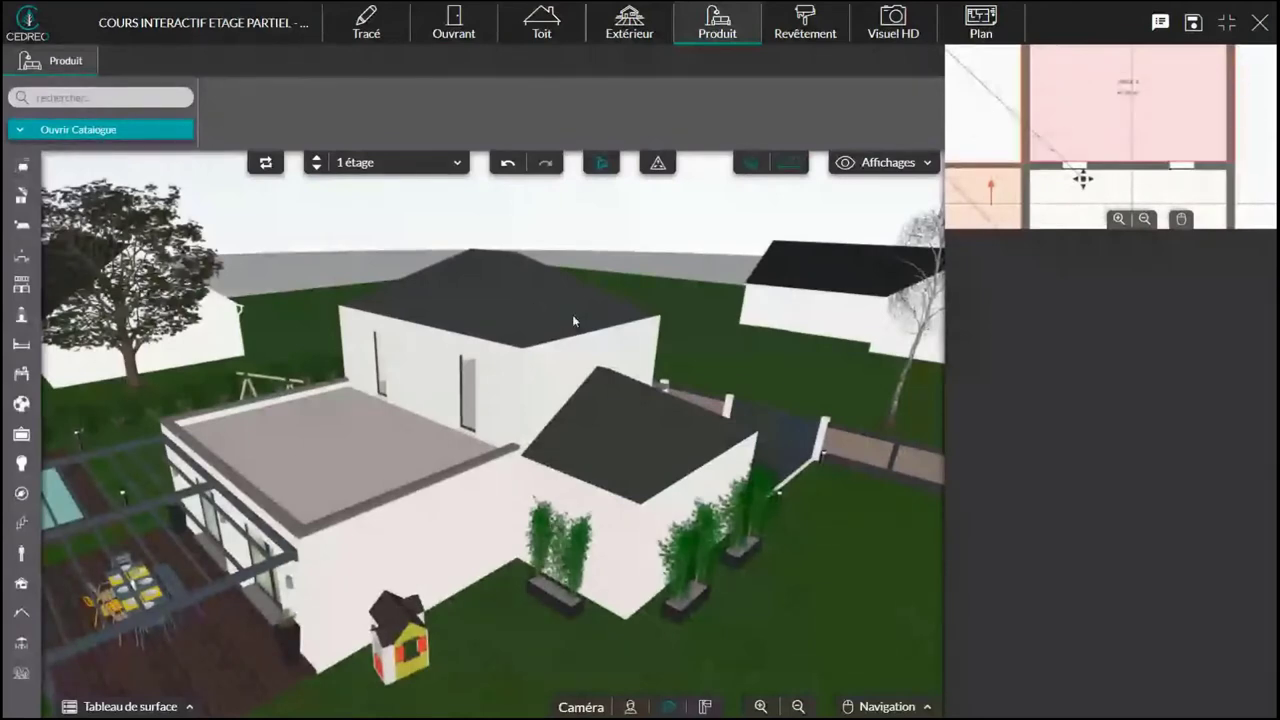
pyautogui.moveTo(573, 317); pyautogui.dragTo(541, 536)
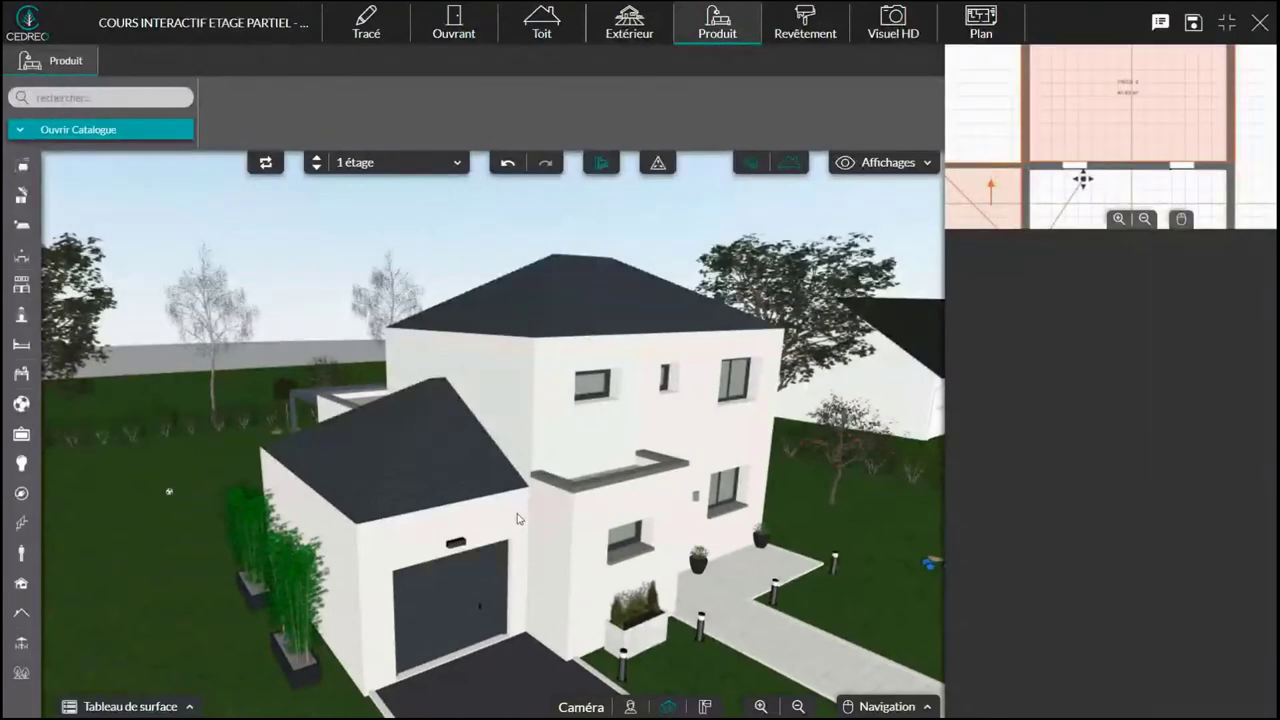
pyautogui.scroll(2, 517, 514)
pyautogui.moveTo(353, 512); pyautogui.dragTo(549, 532)
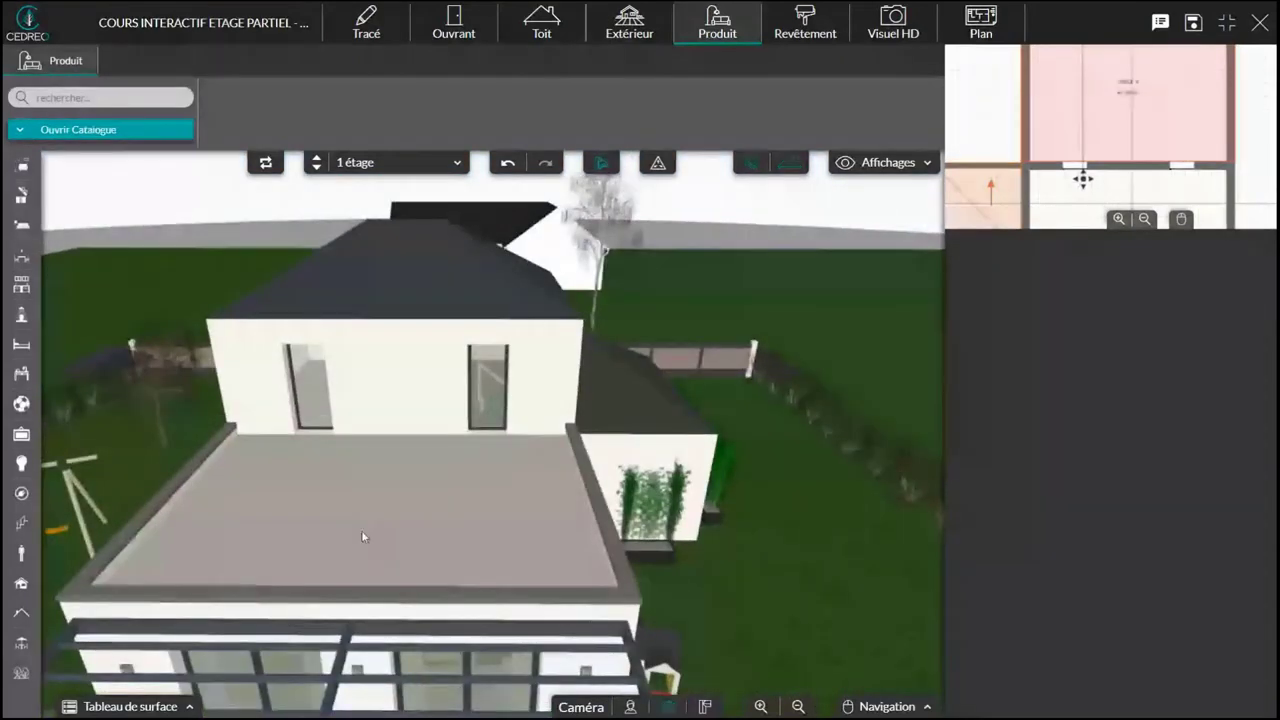
pyautogui.moveTo(361, 536)
pyautogui.mouseDown()
pyautogui.moveTo(361, 492)
pyautogui.moveTo(489, 457)
pyautogui.moveTo(625, 483)
pyautogui.mouseUp()
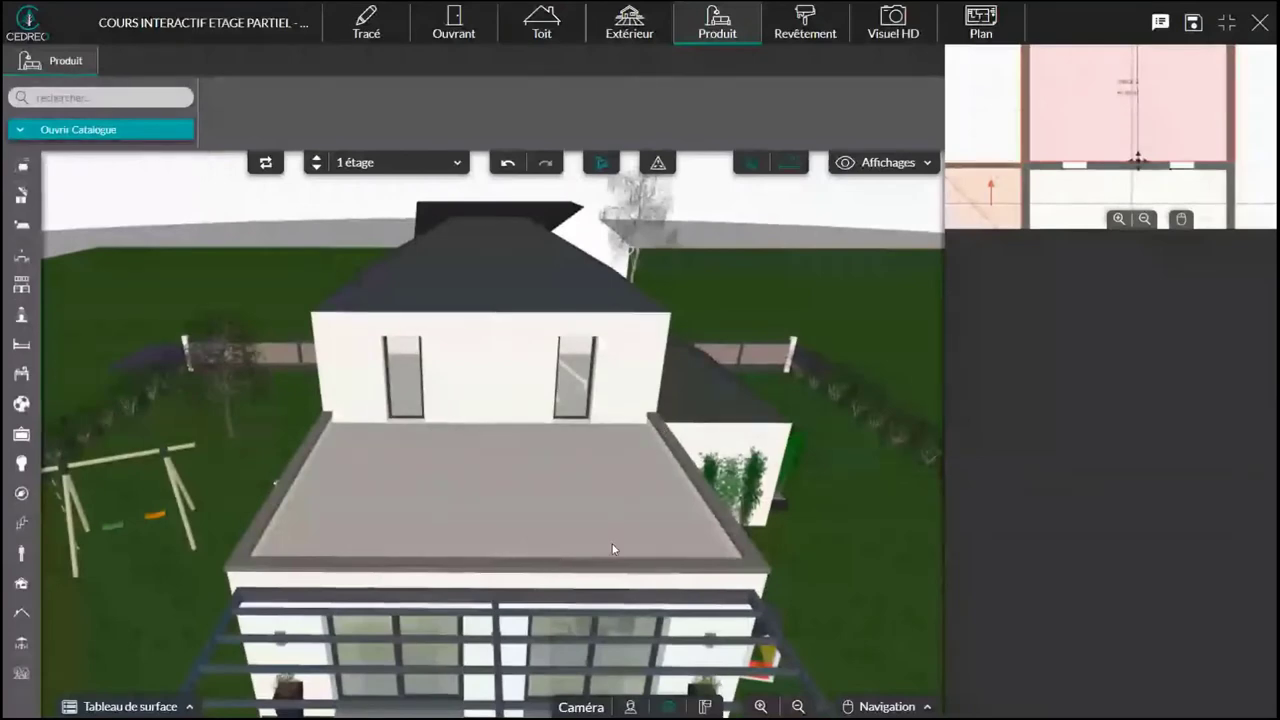
pyautogui.moveTo(618, 528); pyautogui.dragTo(699, 490)
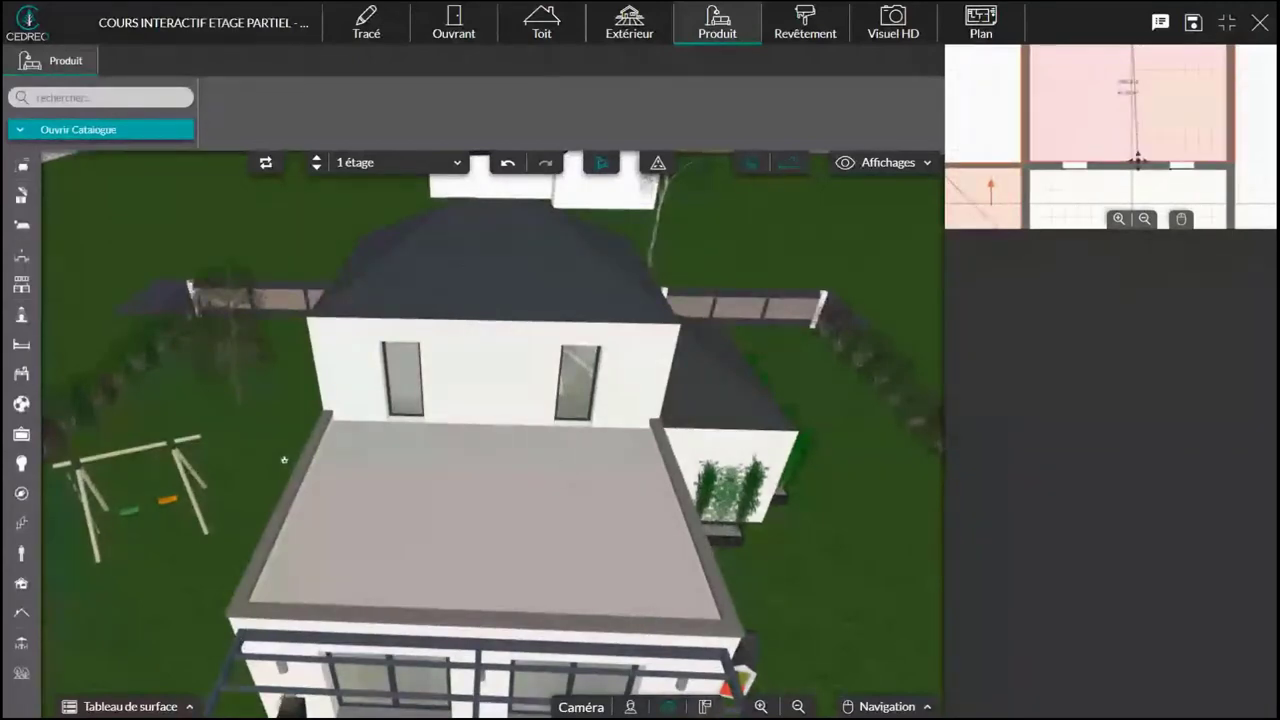
pyautogui.click(666, 707)
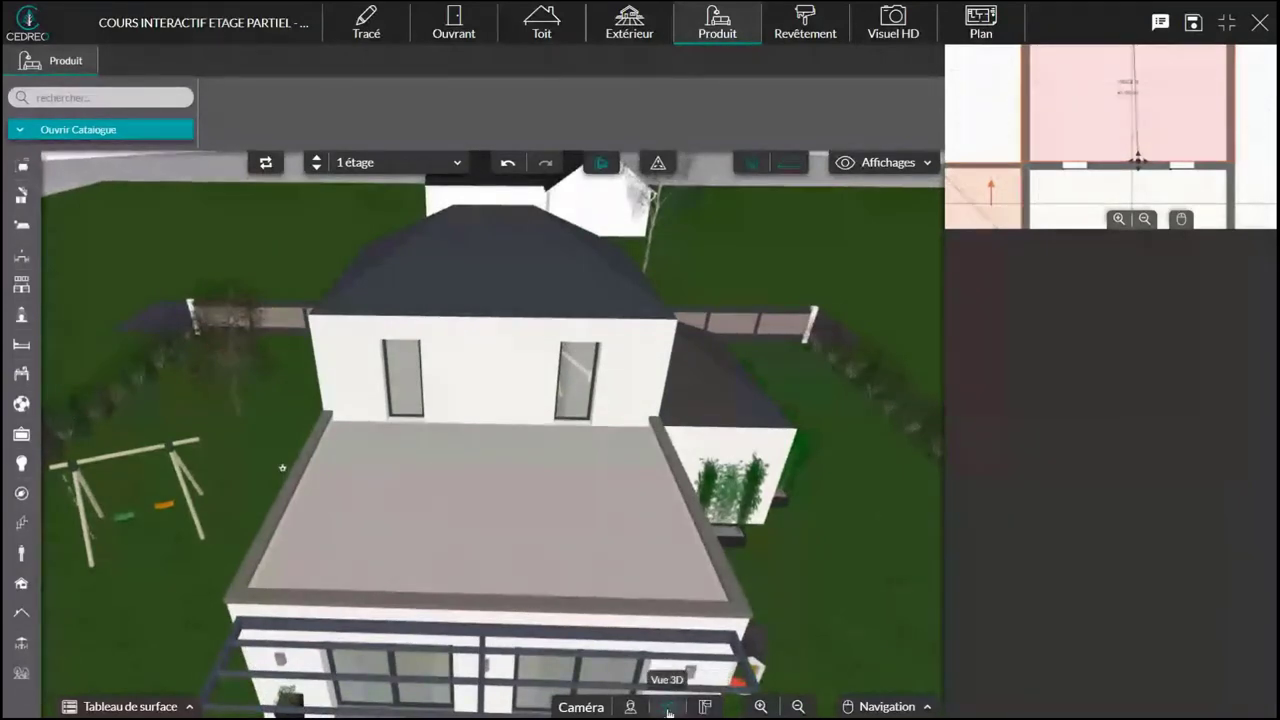
pyautogui.moveTo(589, 546); pyautogui.dragTo(602, 536)
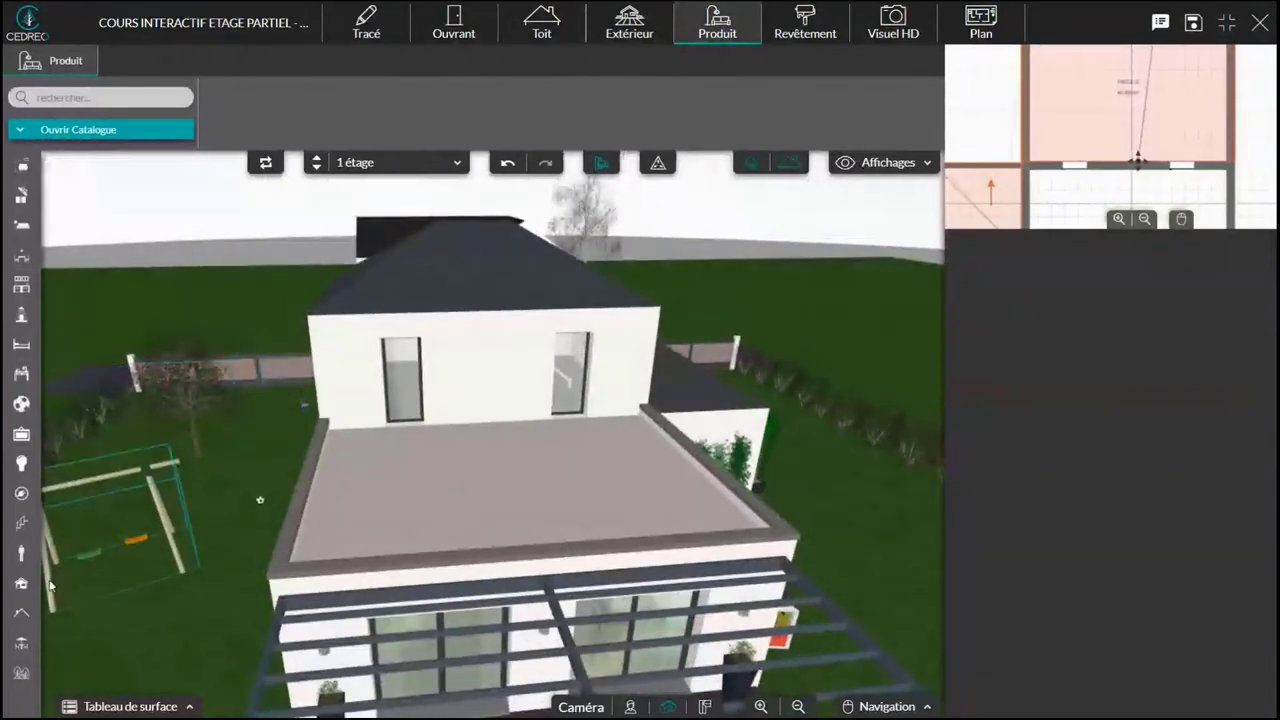
# Find the guardrails (Garde-corps) in the building safety products and place the dark horizontal-bar model on the rear flat roof
pyautogui.click(61, 98)
pyautogui.write('arde')
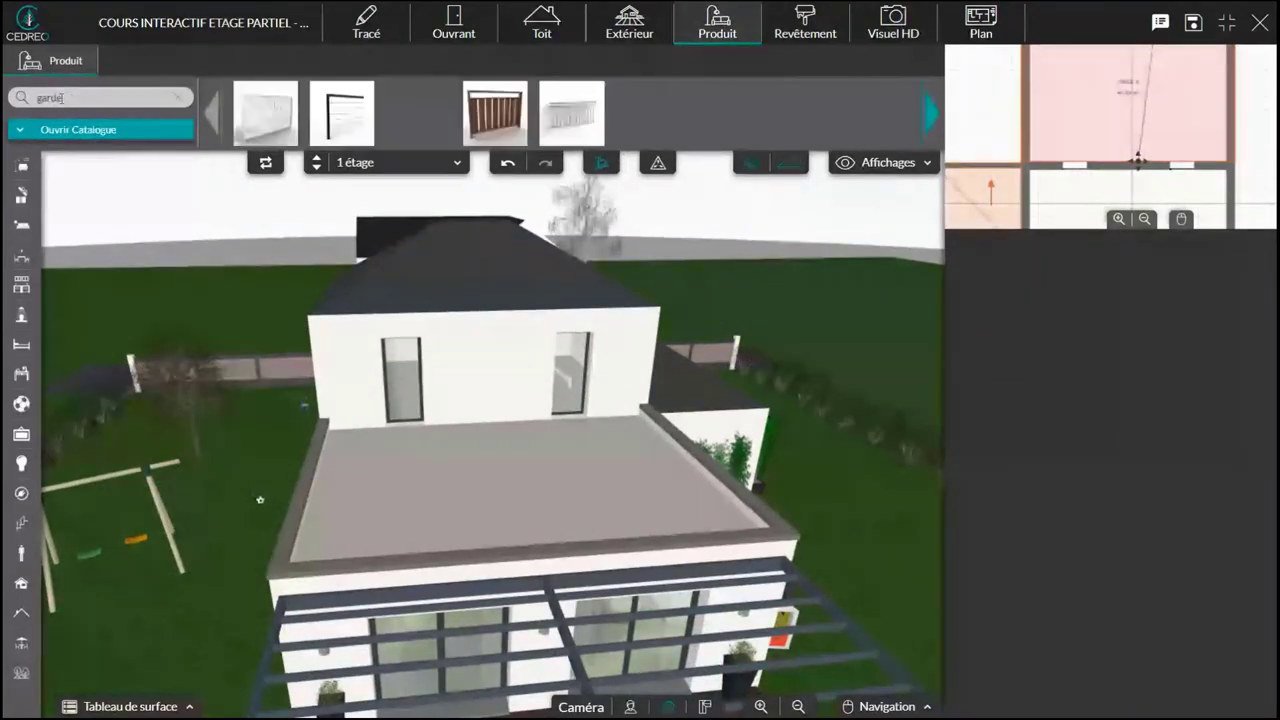
pyautogui.click(14, 612)
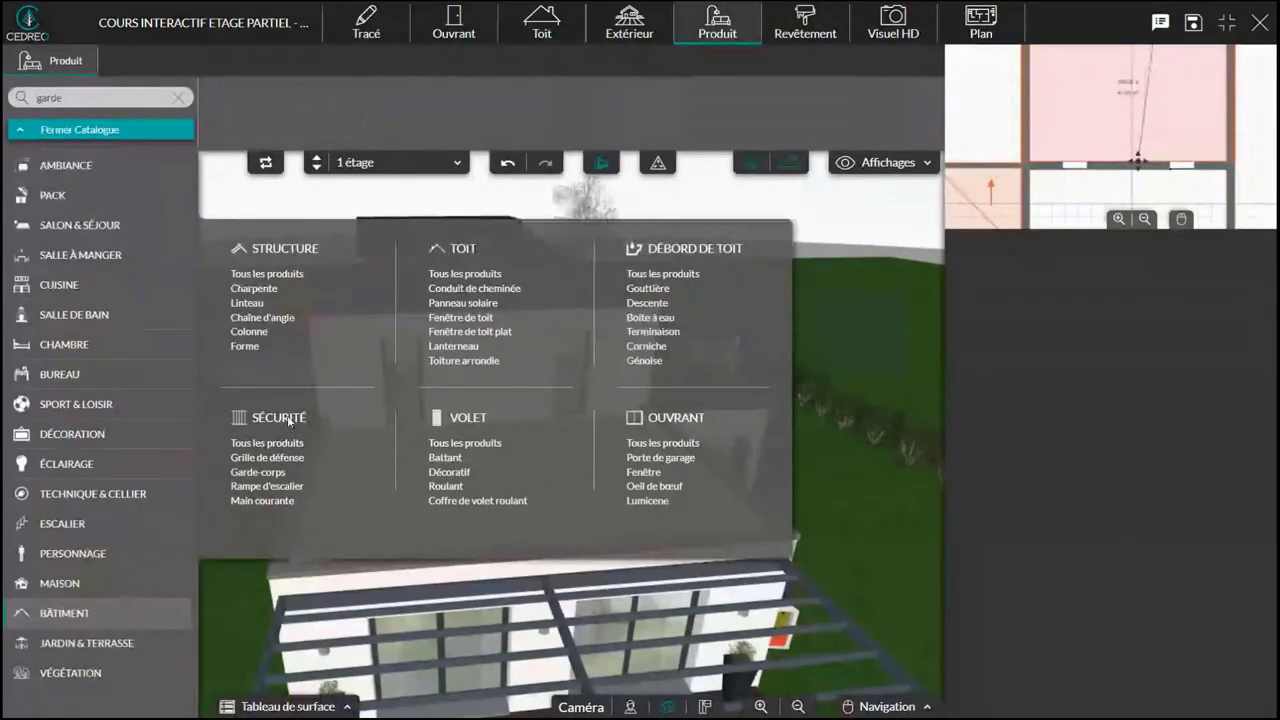
pyautogui.click(264, 476)
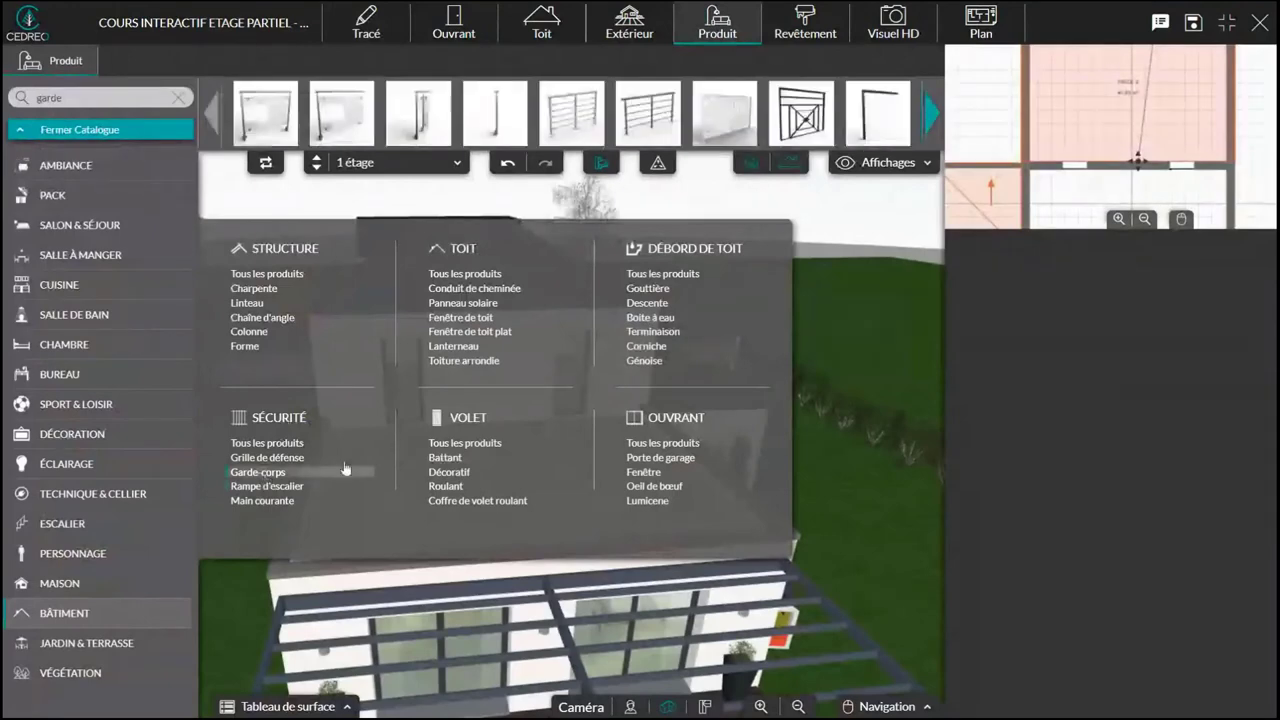
pyautogui.click(645, 112)
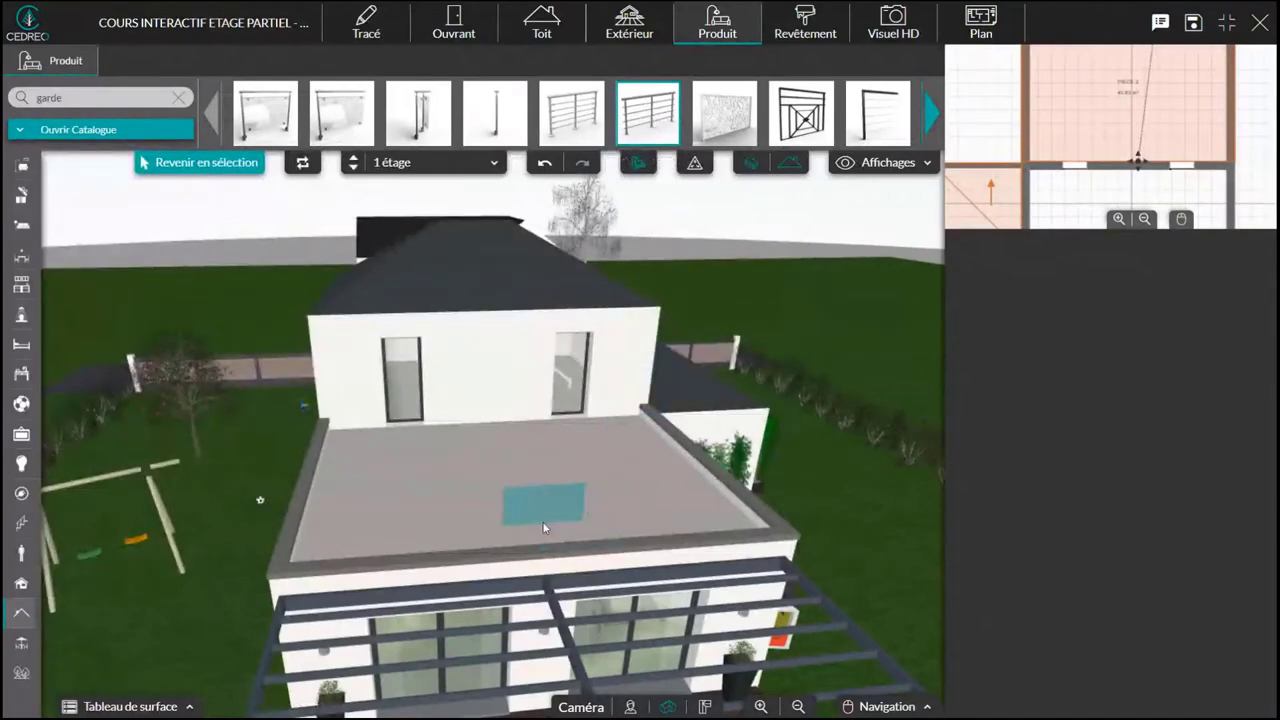
pyautogui.click(527, 522)
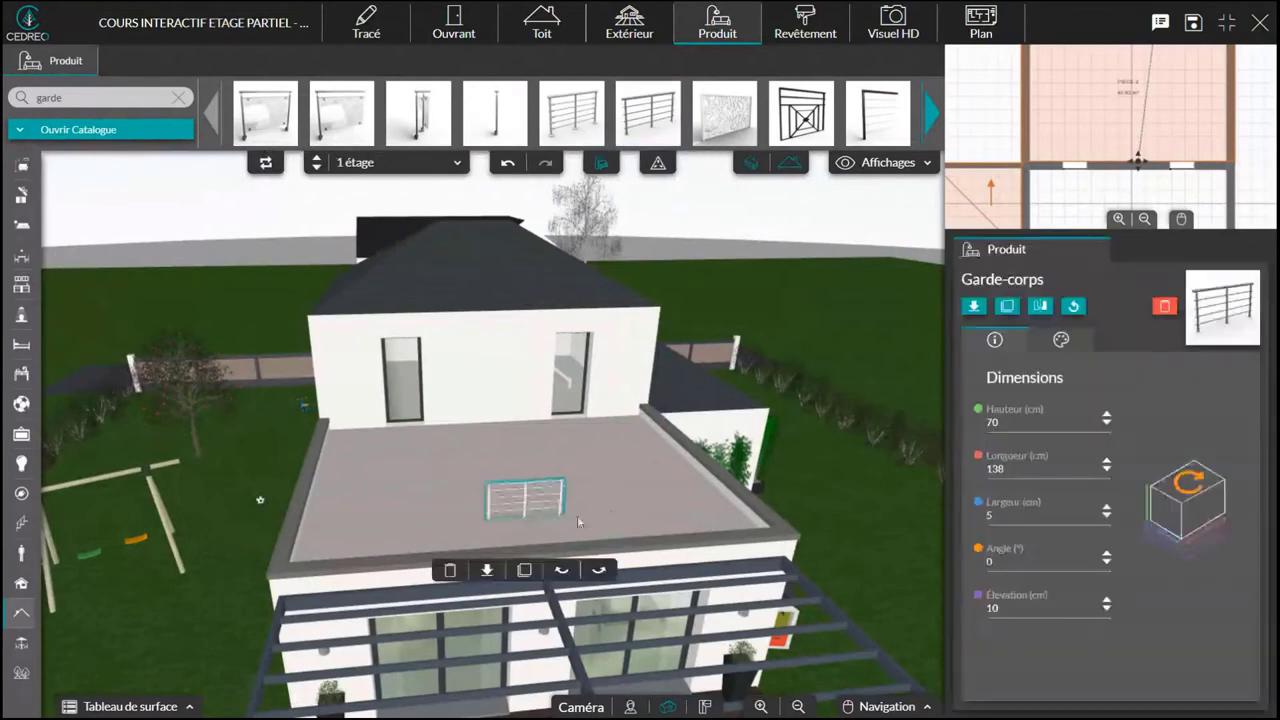
# Disable collisions and move the guardrail onto the parapet along the flat roof's outer edge
pyautogui.scroll(4, 649, 499)
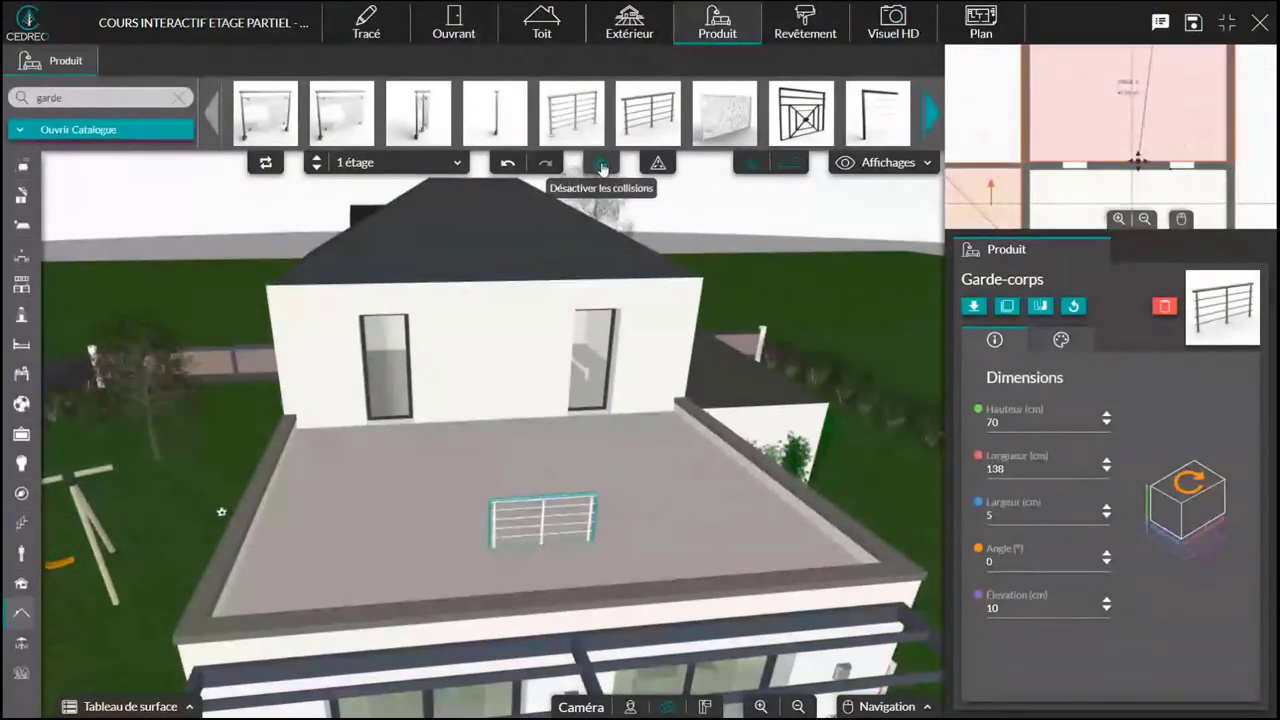
pyautogui.click(601, 166)
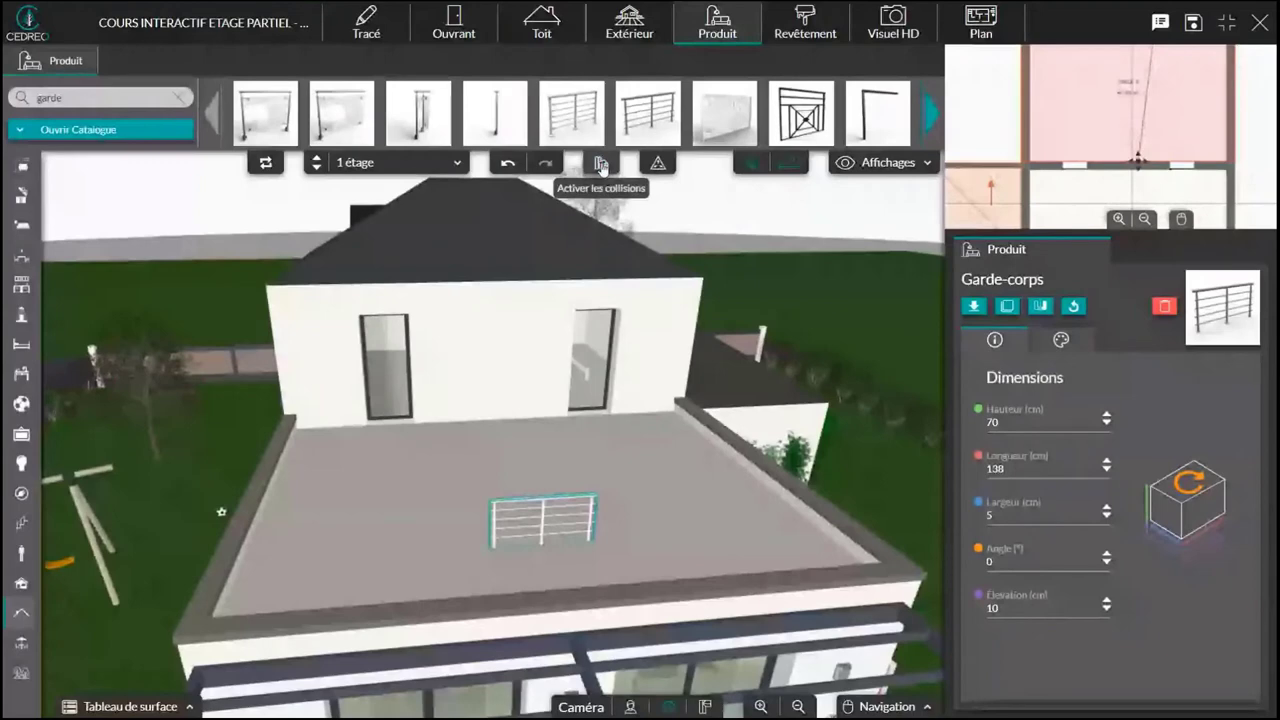
pyautogui.moveTo(543, 520); pyautogui.dragTo(556, 580)
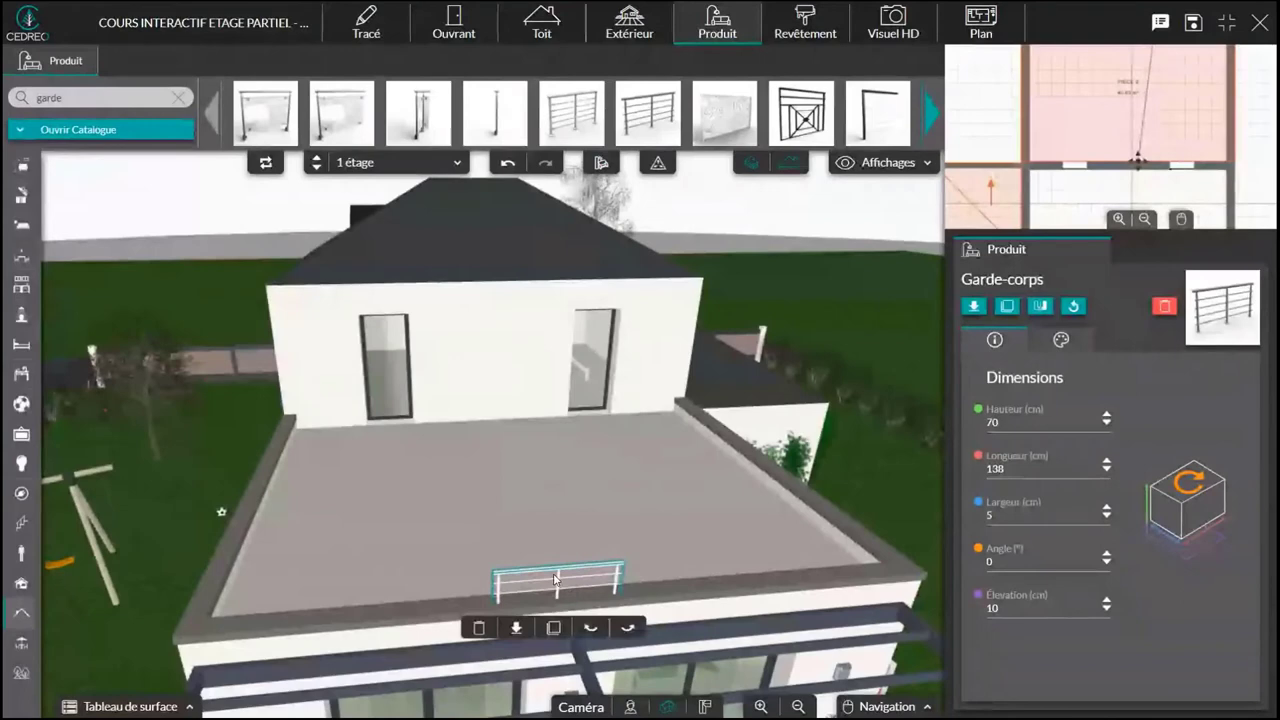
# Raise the guardrail's elevation to 33 cm
pyautogui.click(1106, 599)
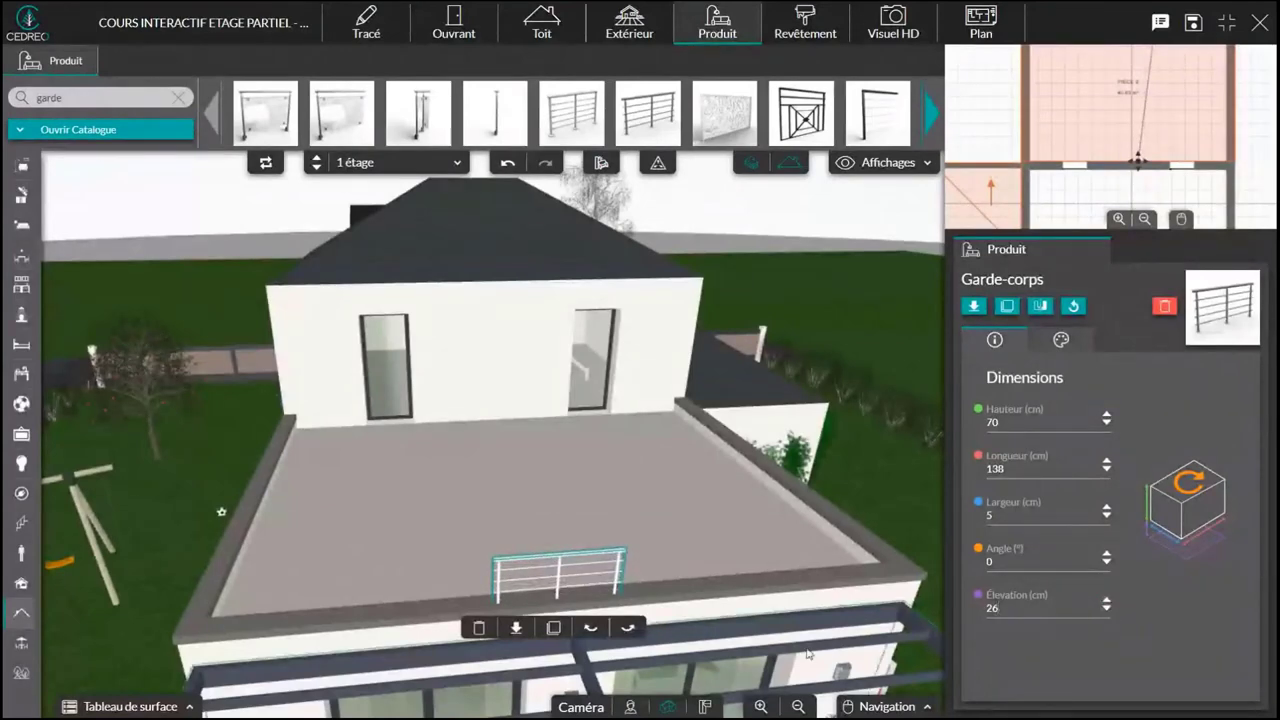
pyautogui.moveTo(809, 654); pyautogui.dragTo(805, 596)
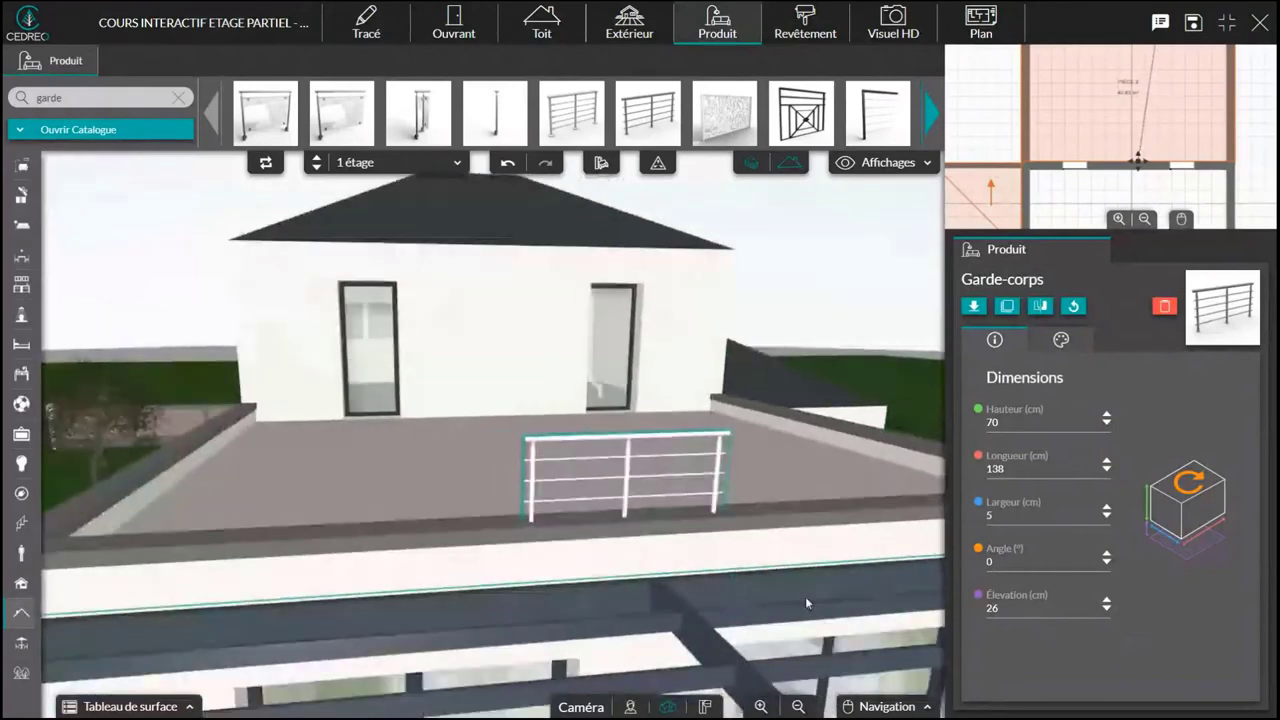
pyautogui.click(1106, 601)
pyautogui.click(1106, 601)
pyautogui.click(1106, 601)
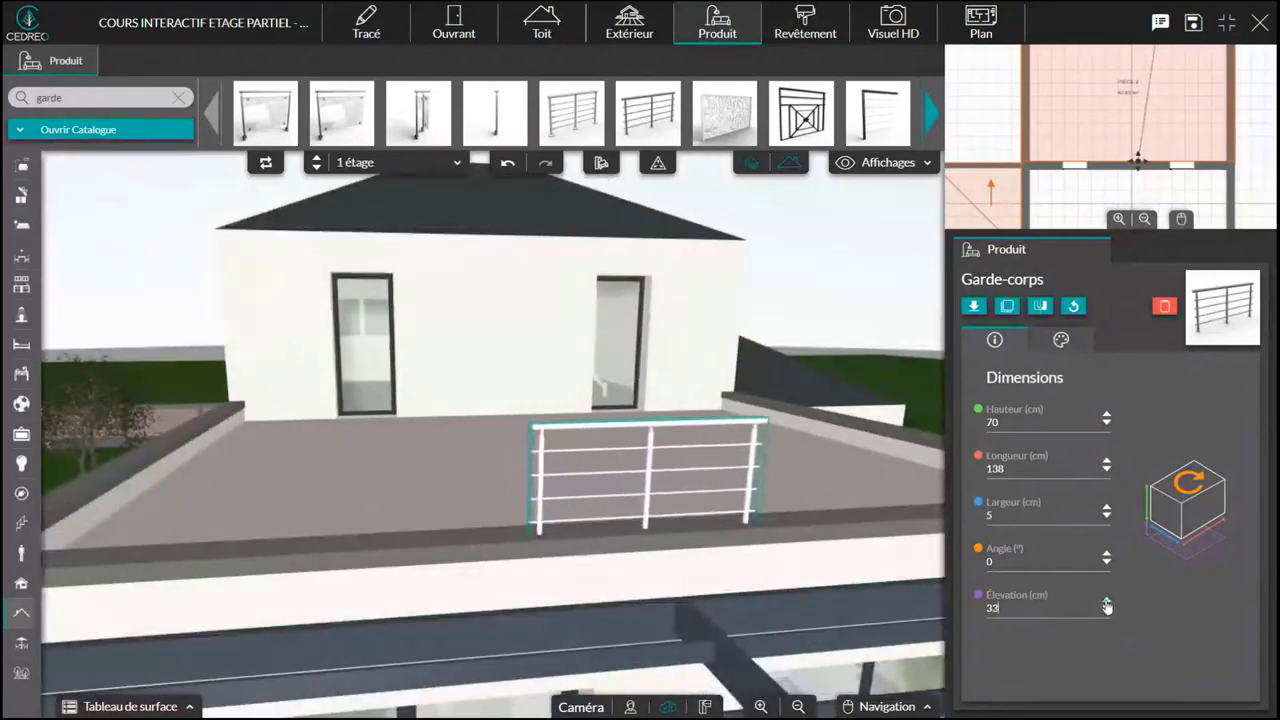
# Raise the guardrail's elevation to 38 cm
pyautogui.click(1106, 601)
pyautogui.click(1106, 601)
pyautogui.click(1106, 601)
pyautogui.click(1106, 601)
pyautogui.click(1106, 601)
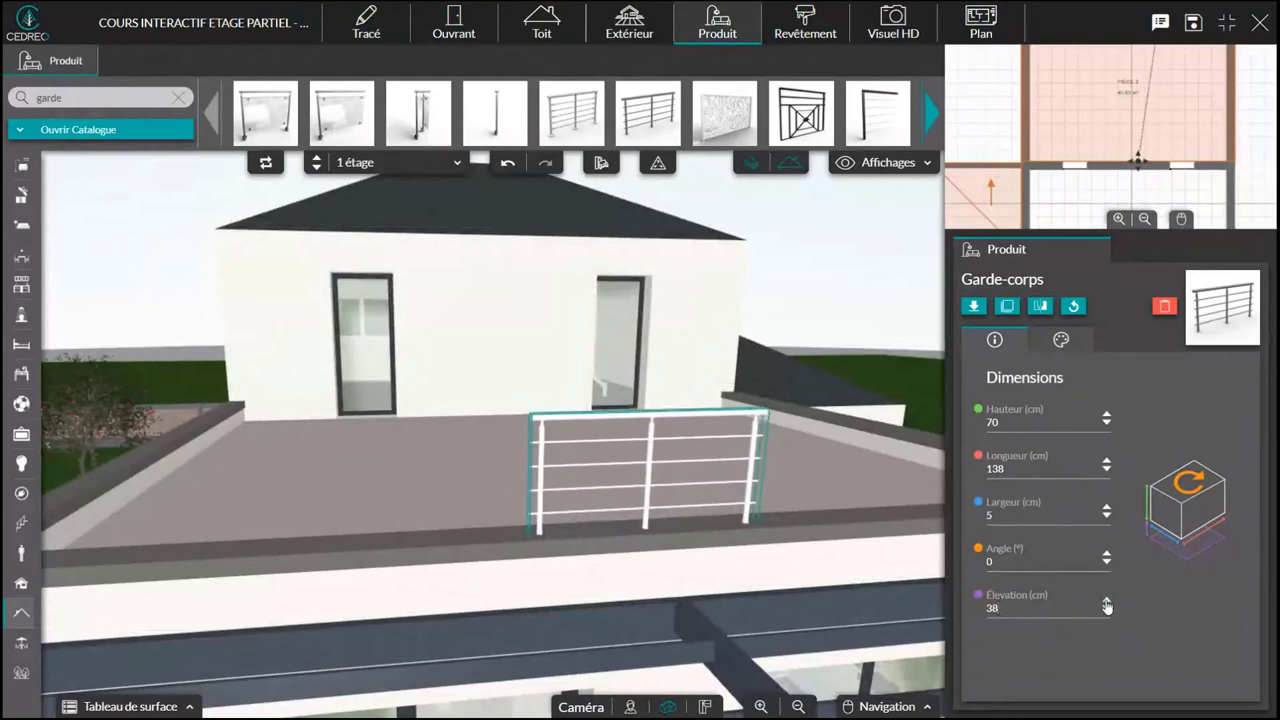
# Try metal finishes on the guardrail and apply Aluminium brossé foncé to this guardrail only
pyautogui.click(662, 464)
pyautogui.click(1061, 341)
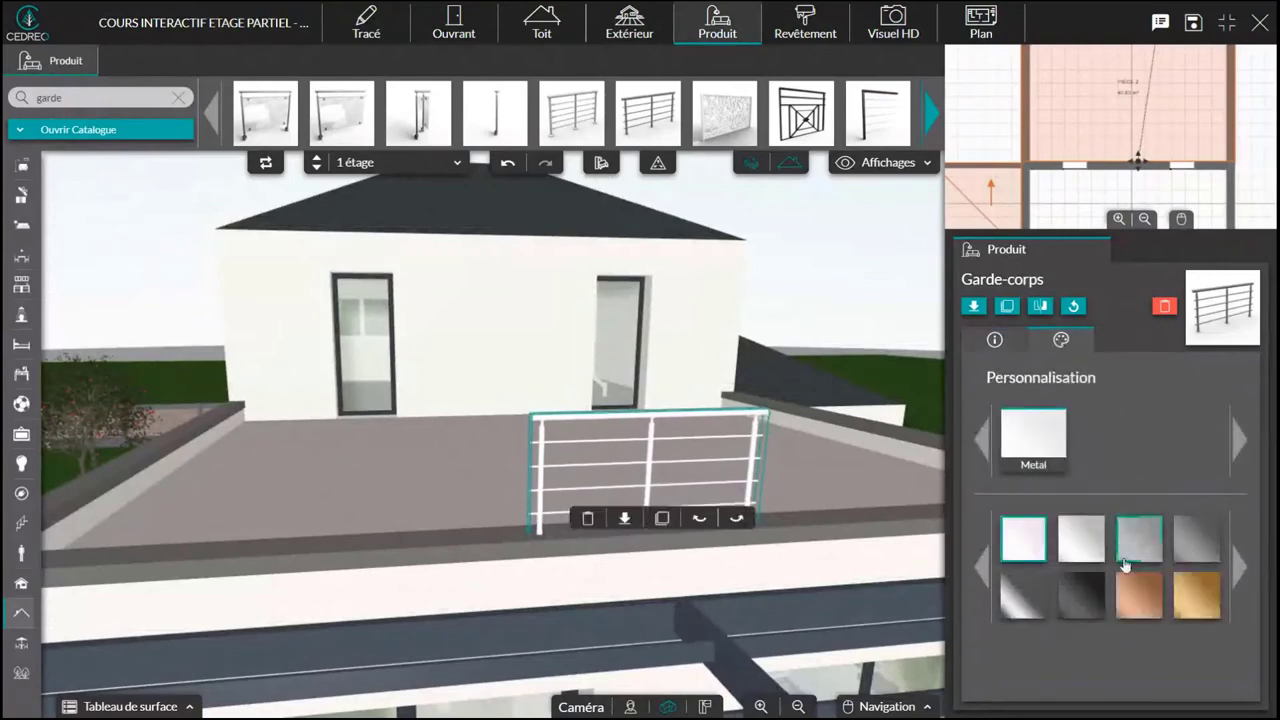
pyautogui.click(1090, 596)
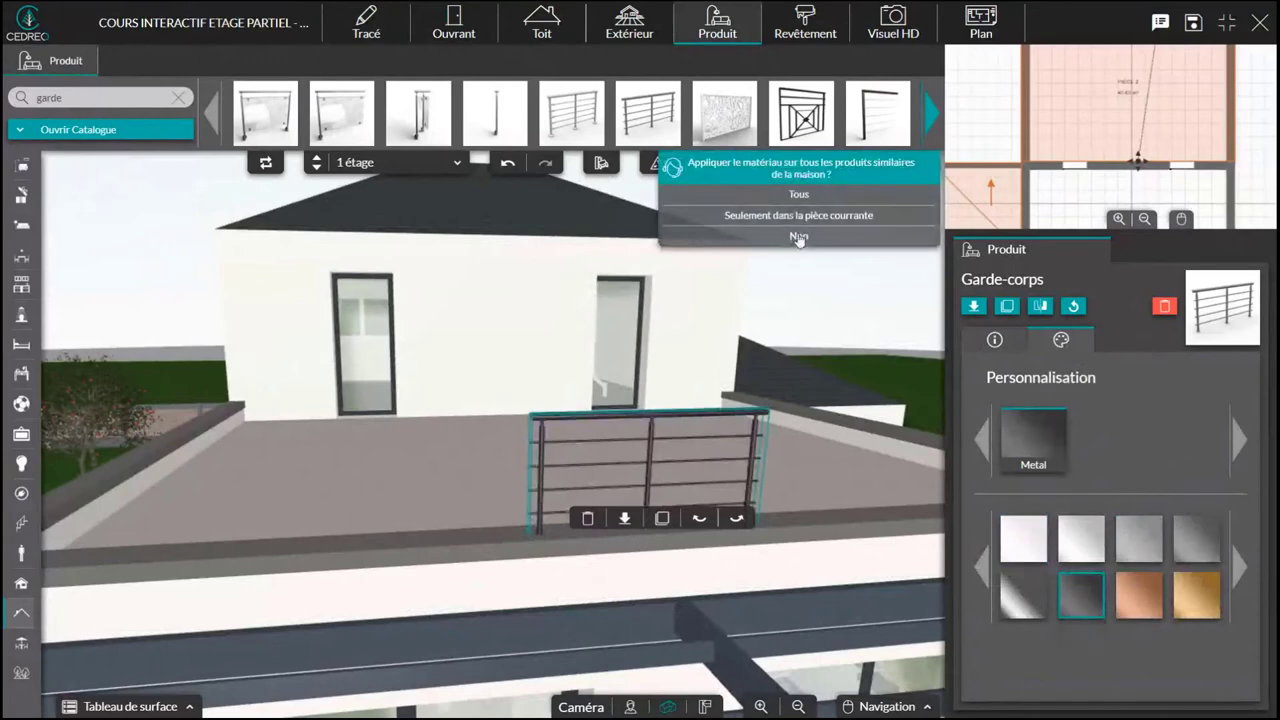
pyautogui.click(1028, 594)
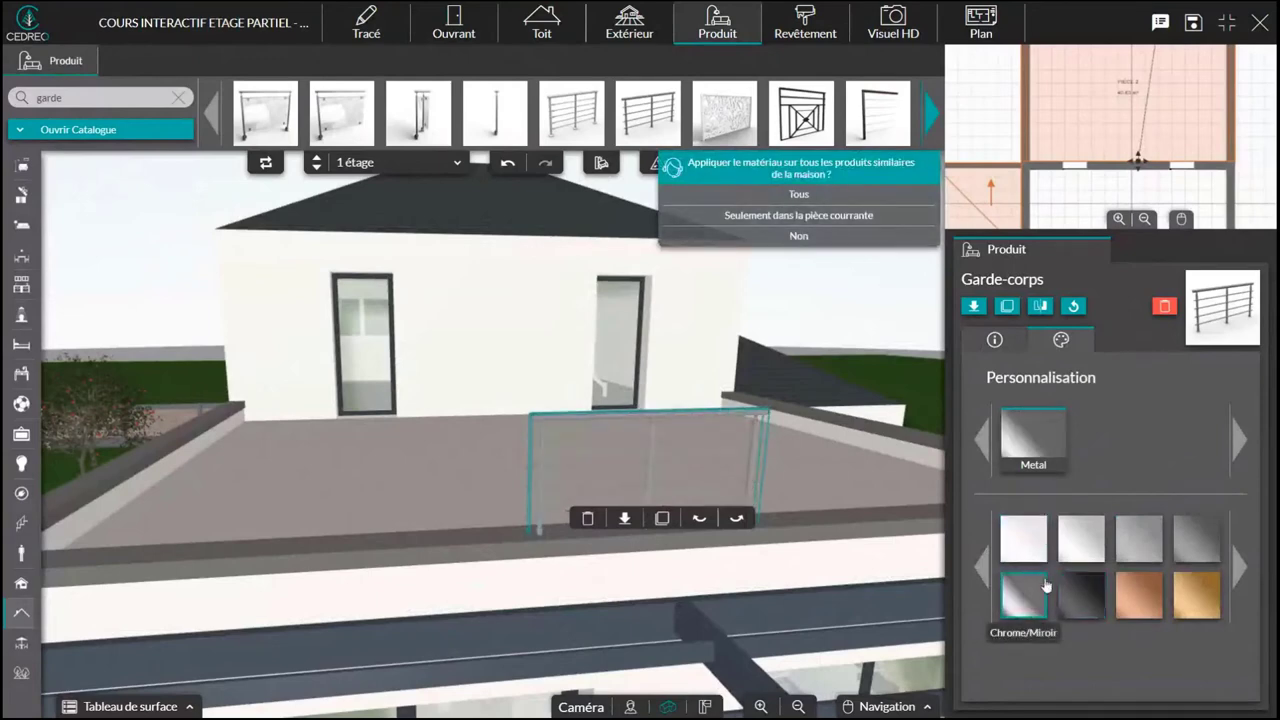
pyautogui.click(1208, 539)
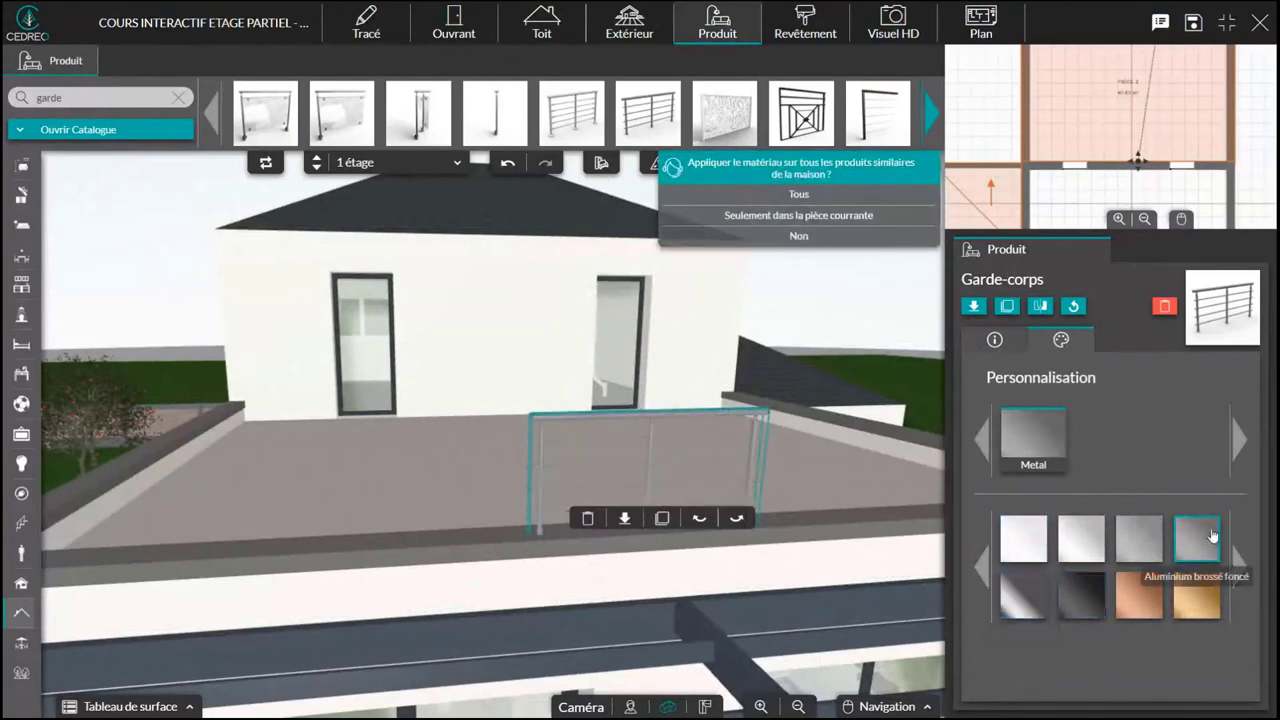
pyautogui.click(797, 237)
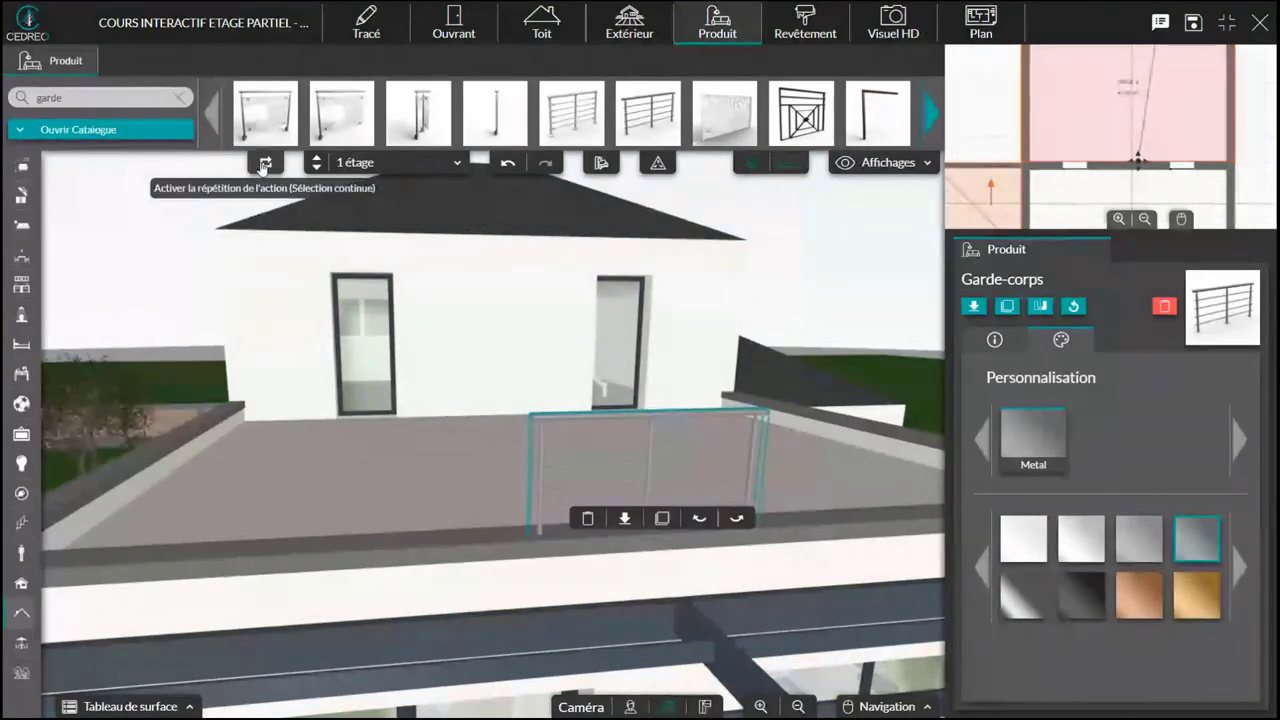
pyautogui.click(663, 518)
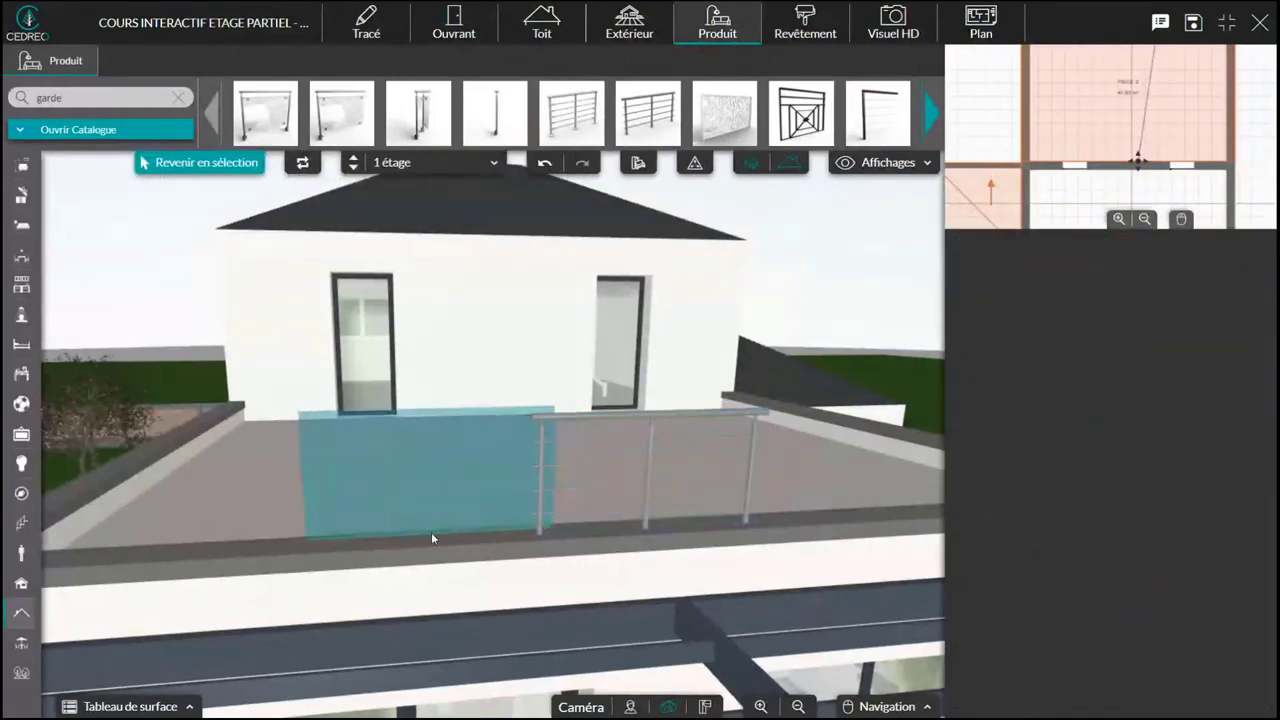
pyautogui.click(408, 543)
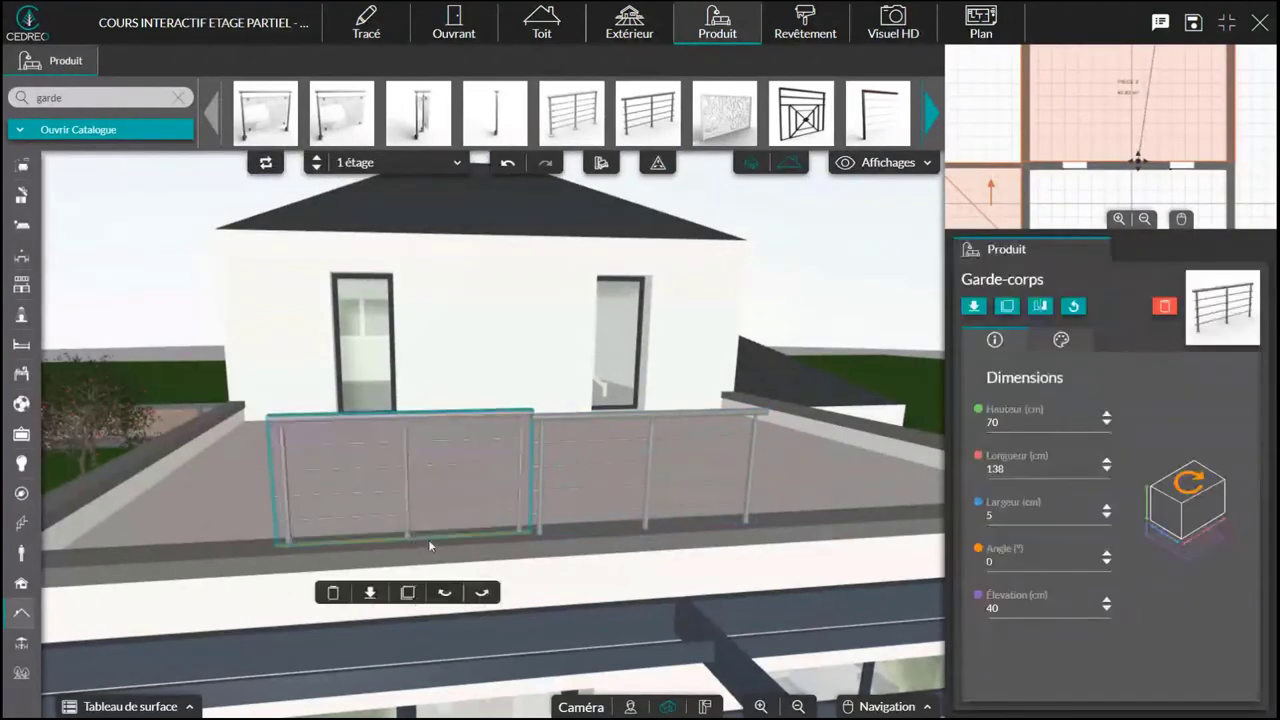
pyautogui.click(450, 502)
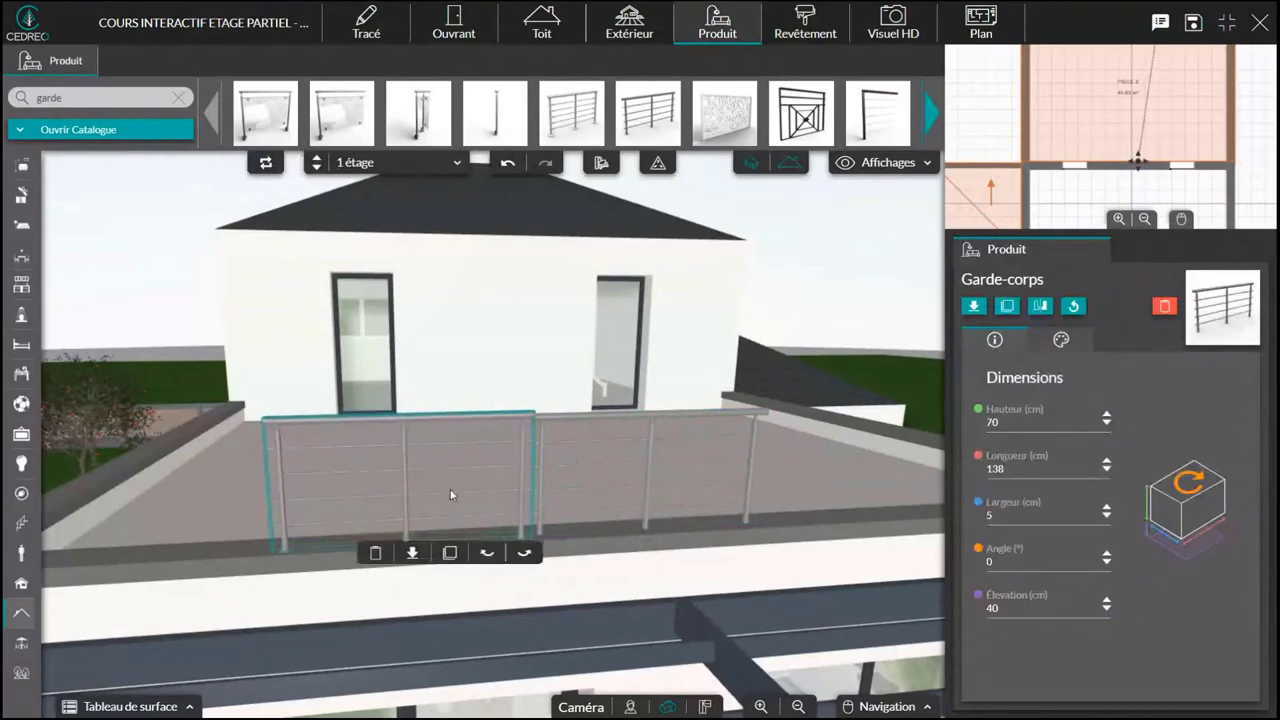
pyautogui.press('Delete')
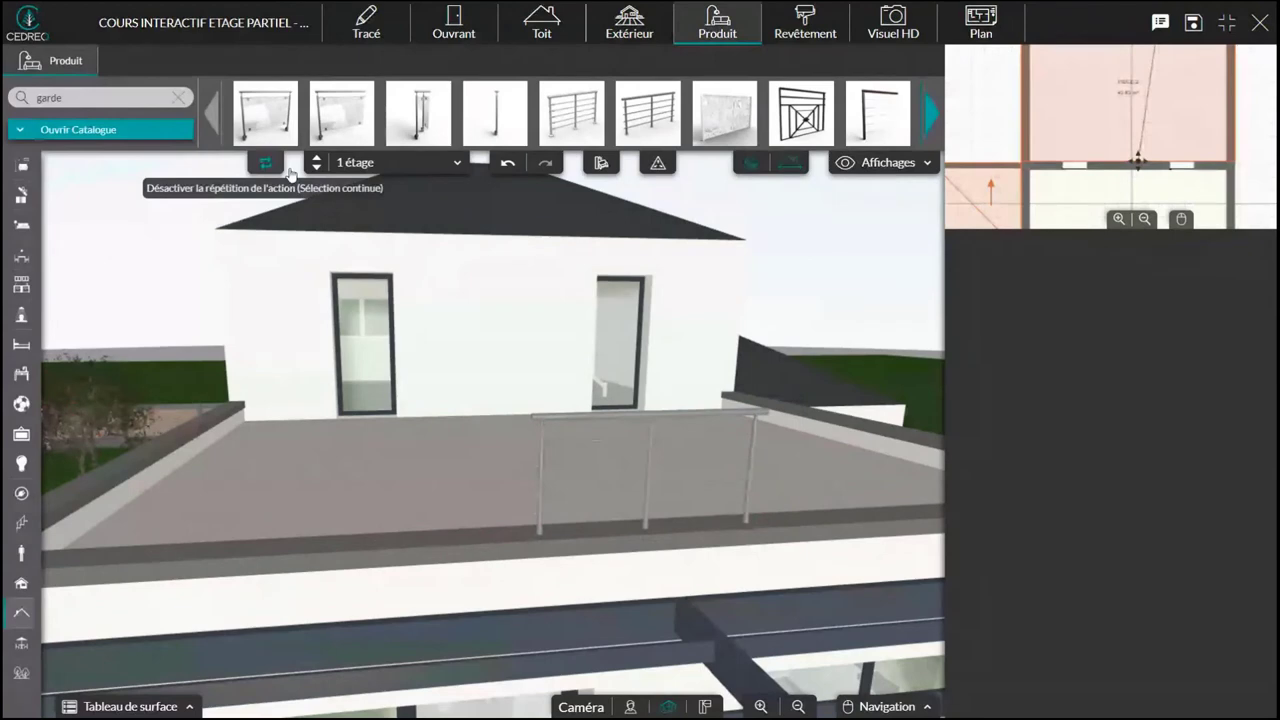
# Enable action repetition, duplicate the guardrail and place the copy beside it on the flat roof's outer parapet
pyautogui.click(672, 500)
pyautogui.click(678, 523)
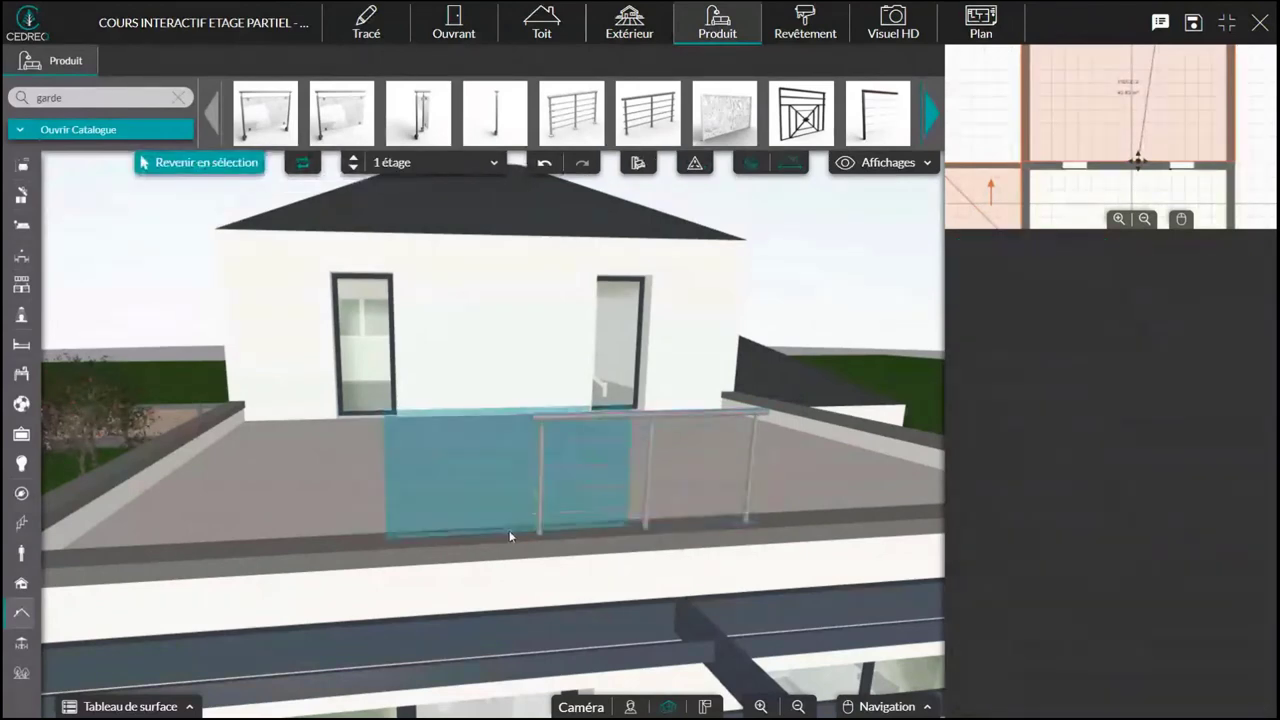
pyautogui.click(402, 544)
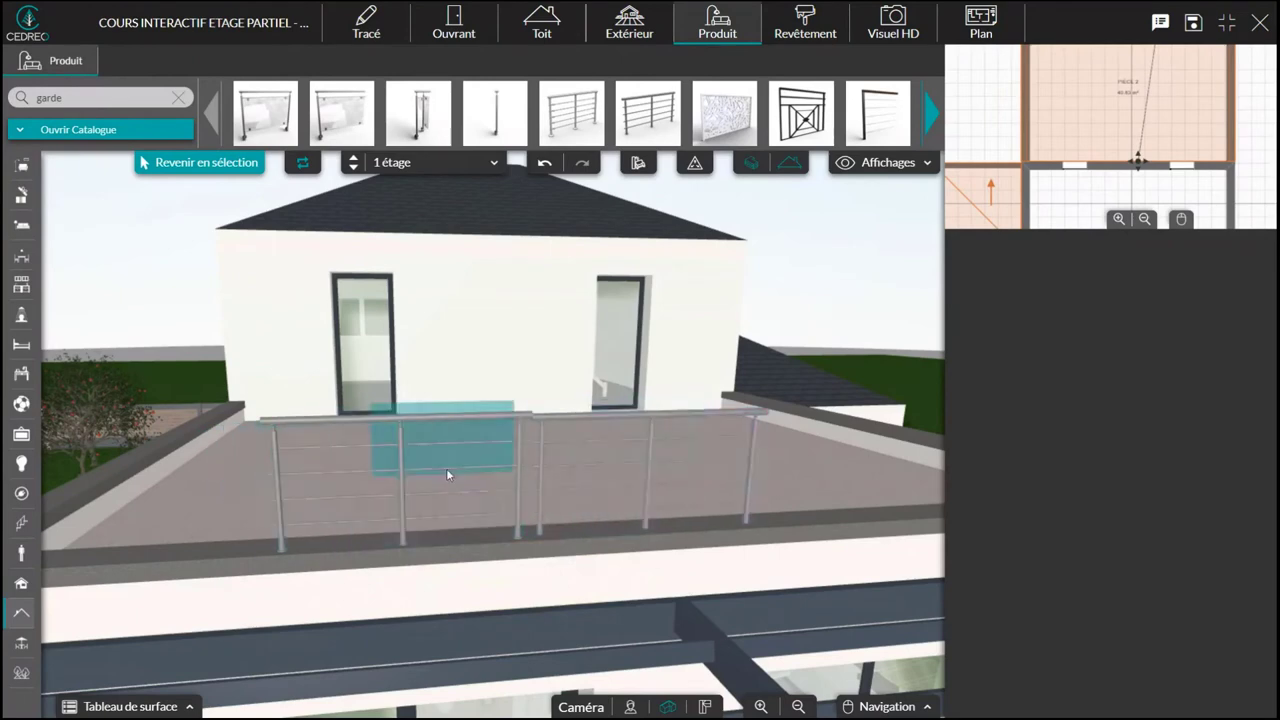
# Place further guardrail copies end to end along the outer parapet towards its corner, working from the top view
pyautogui.click(706, 707)
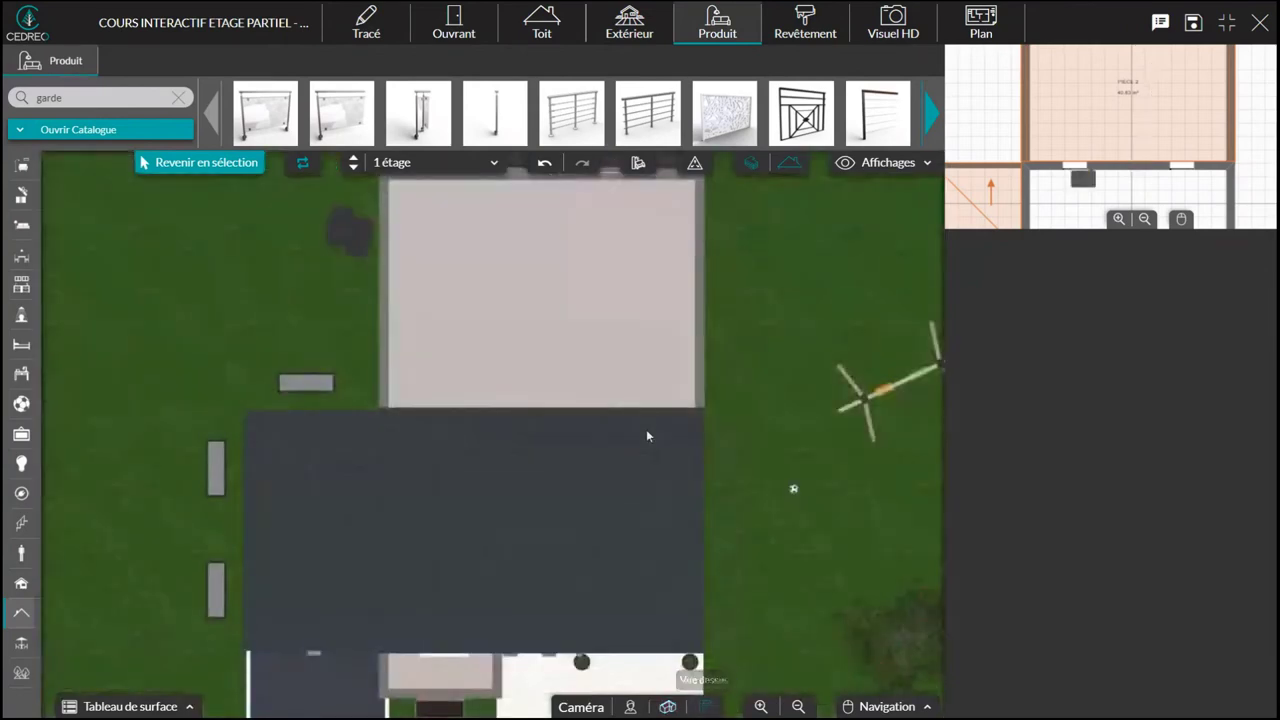
pyautogui.scroll(3, 611, 460)
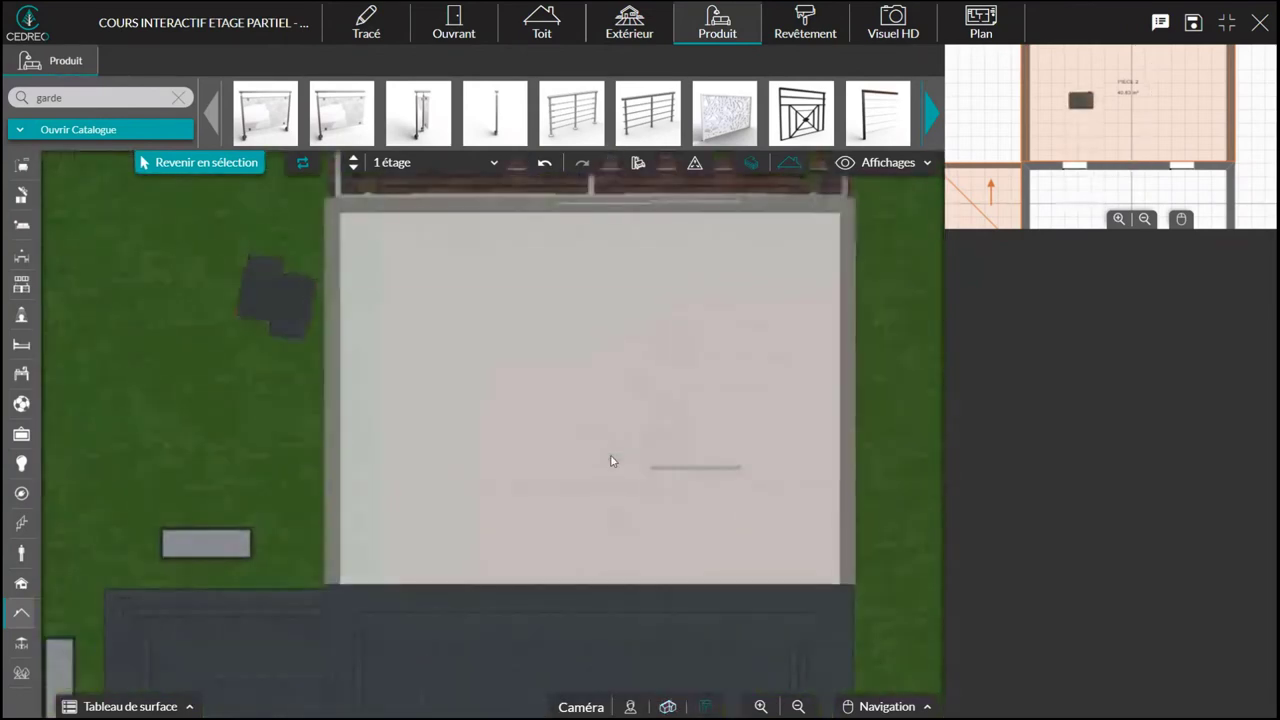
pyautogui.moveTo(606, 360); pyautogui.dragTo(611, 468, button='right')
pyautogui.scroll(2, 612, 468)
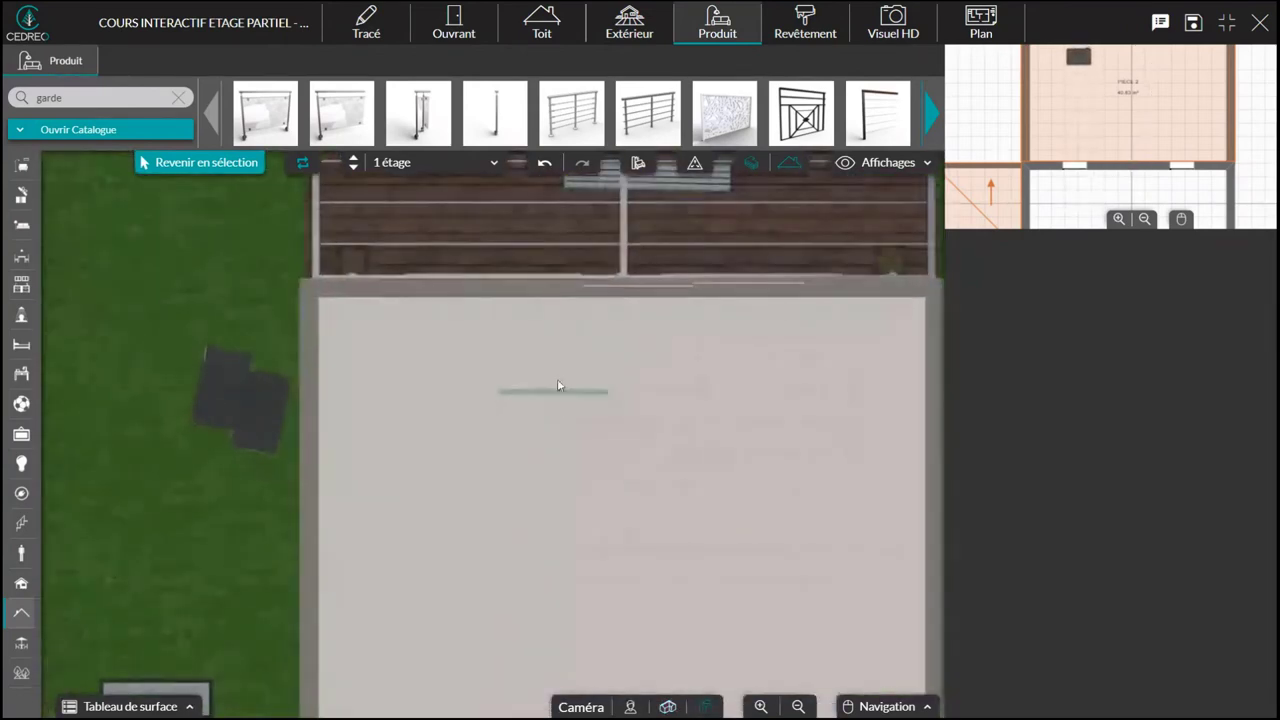
pyautogui.scroll(2, 563, 440)
pyautogui.scroll(2, 566, 470)
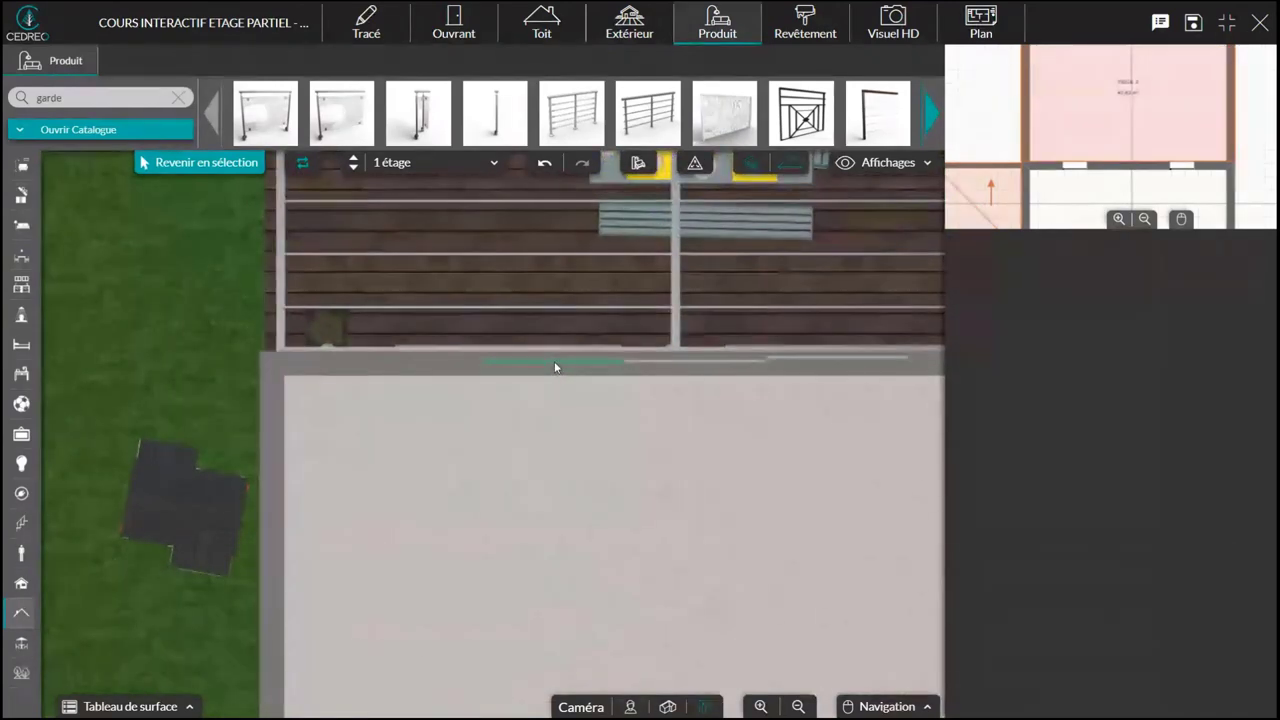
pyautogui.scroll(1, 402, 360)
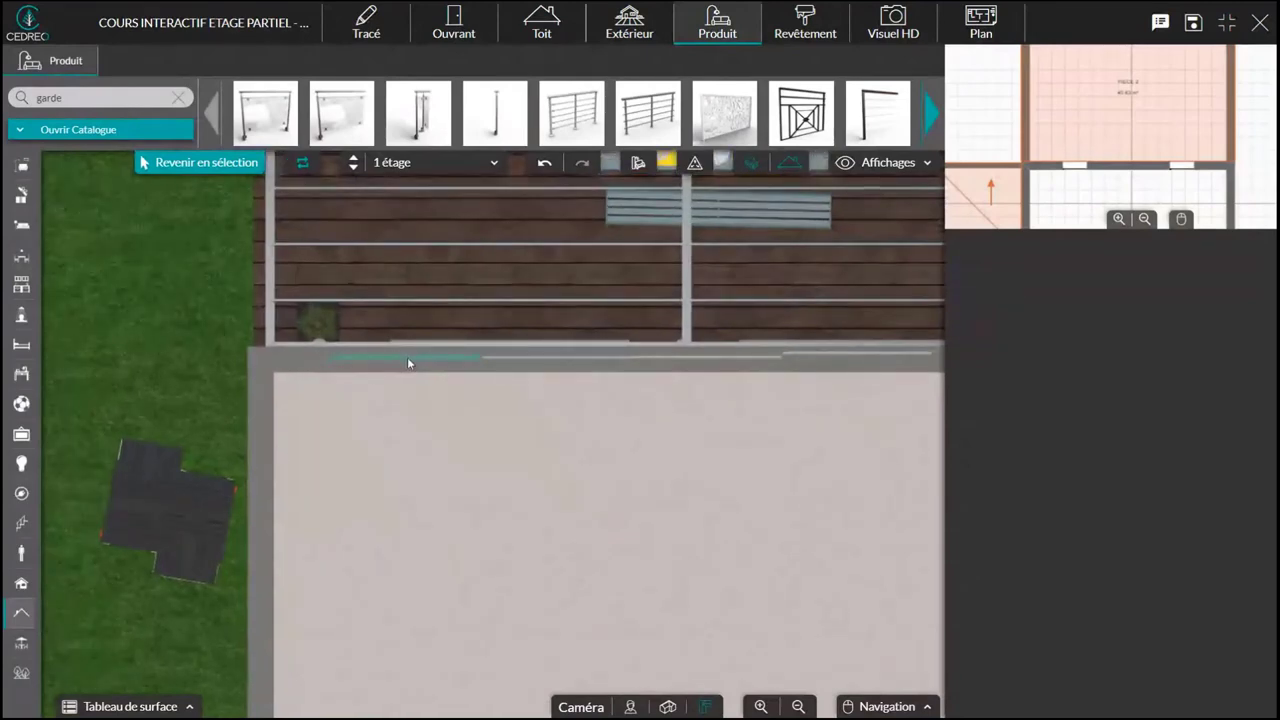
# Place a guardrail copy on the flat roof, rotate it to 90° and move it onto the side parapet at the corner
pyautogui.click(370, 462)
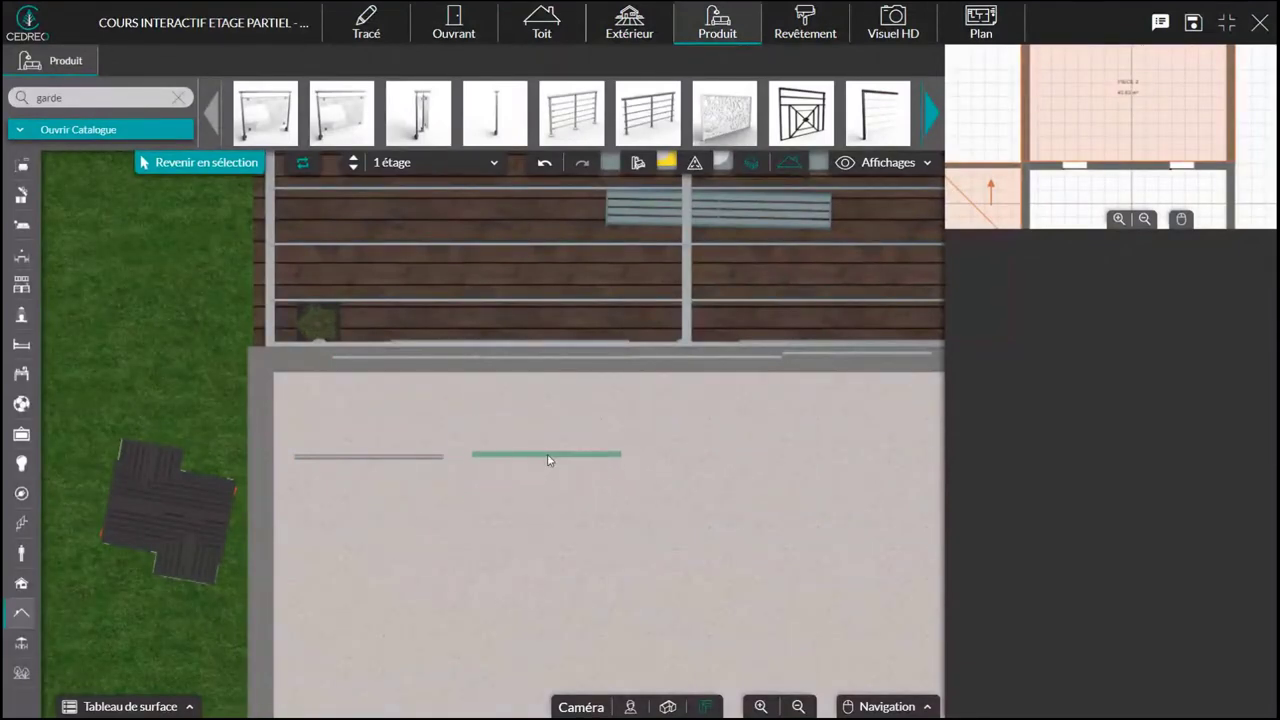
pyautogui.press('Escape')
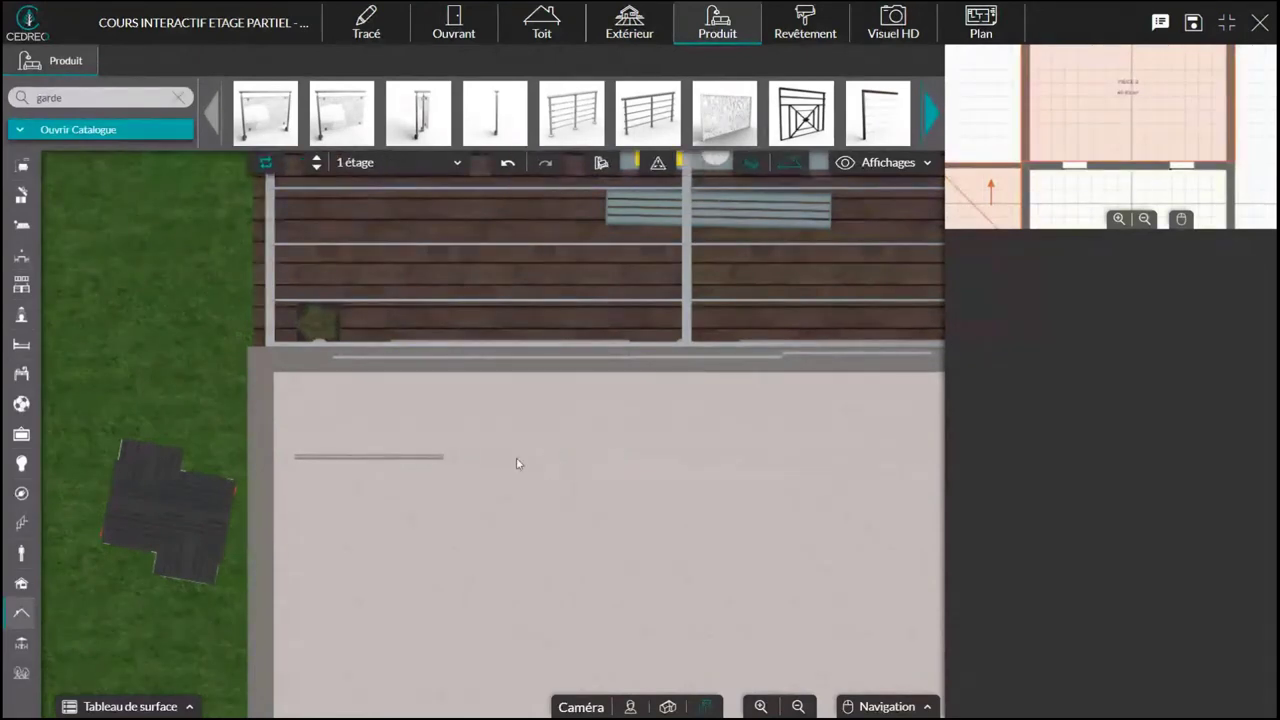
pyautogui.click(398, 458)
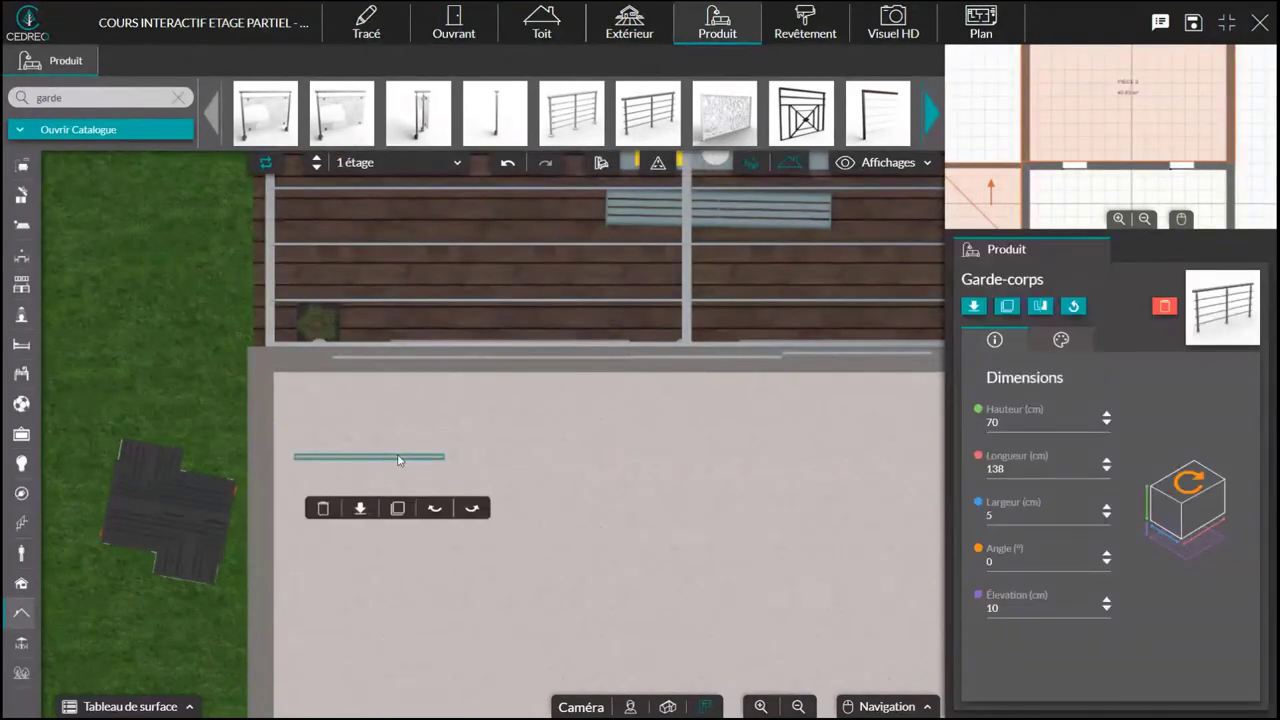
pyautogui.press('space')
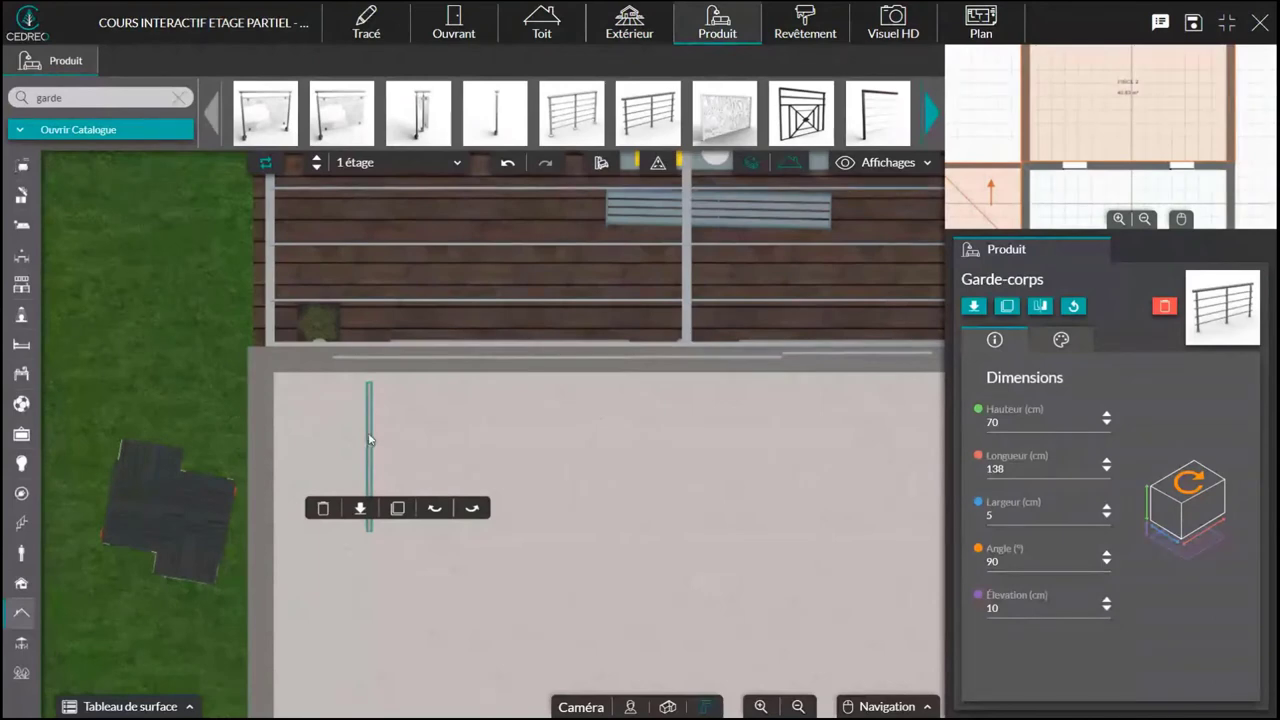
pyautogui.moveTo(370, 436); pyautogui.dragTo(258, 414)
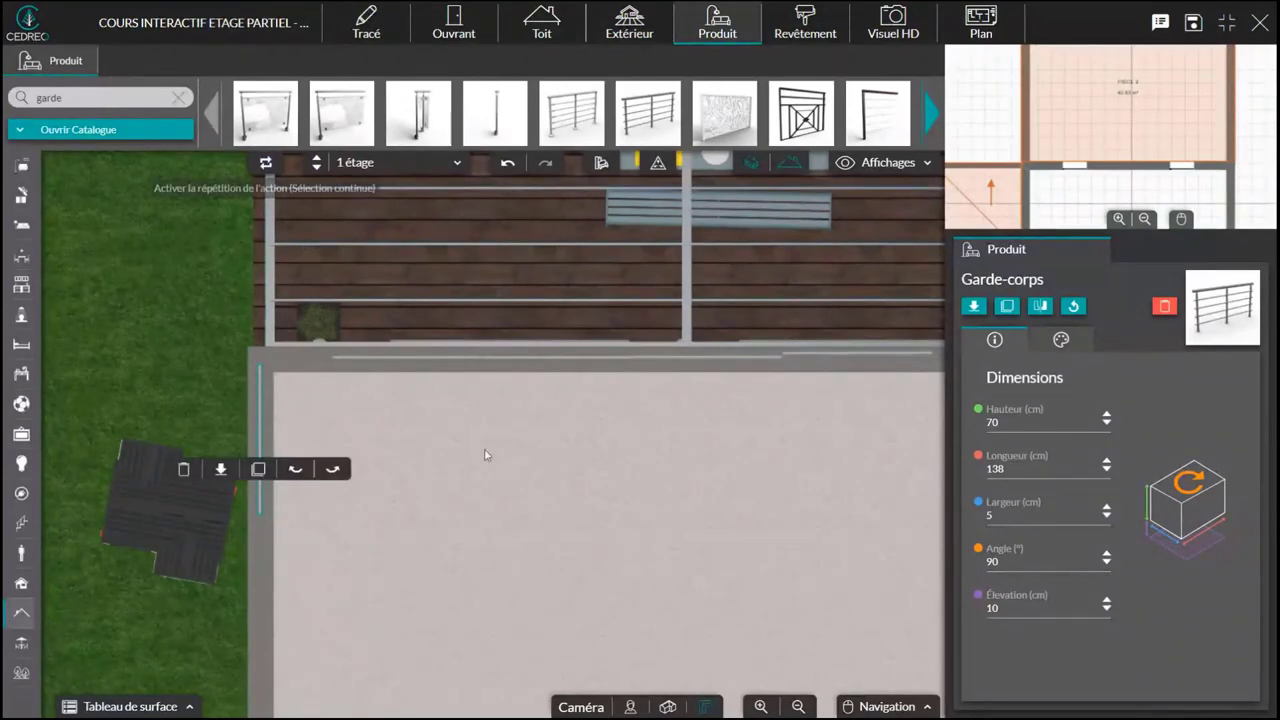
# Duplicate the rotated guardrail three times along the side parapet, continuing towards the upper-storey roof
pyautogui.moveTo(504, 566); pyautogui.dragTo(543, 374, button='right')
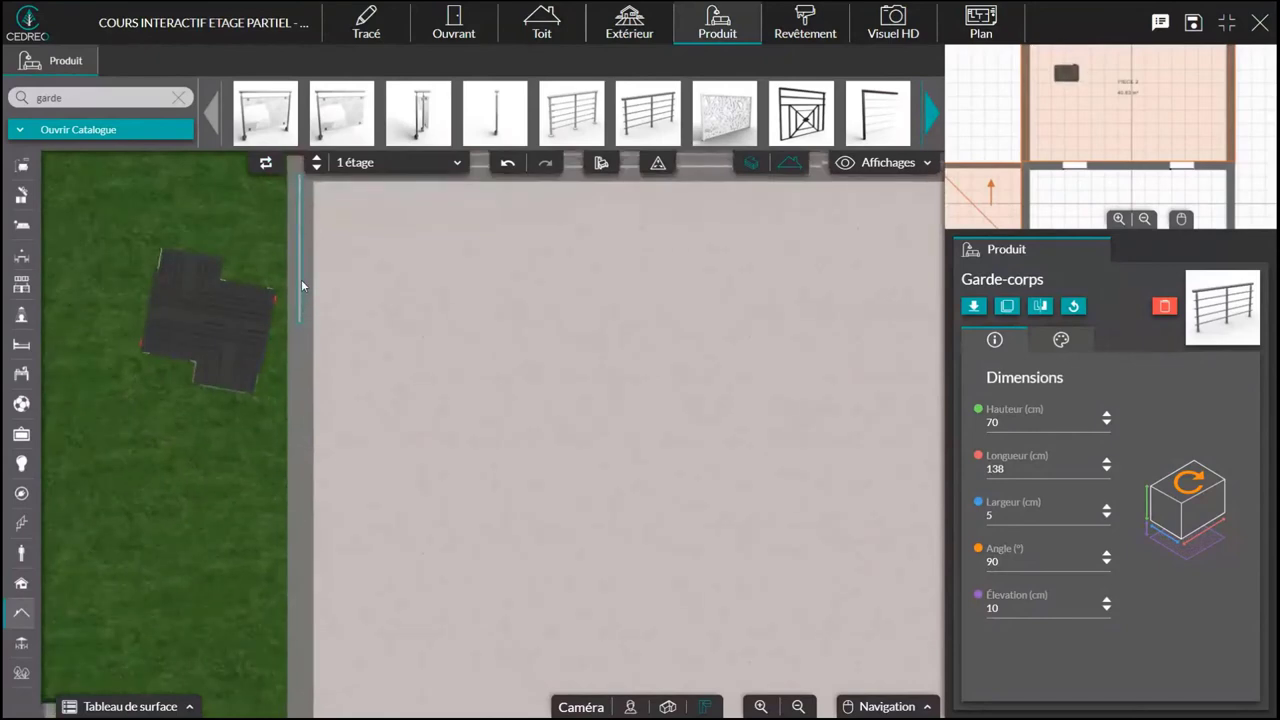
pyautogui.click(302, 334)
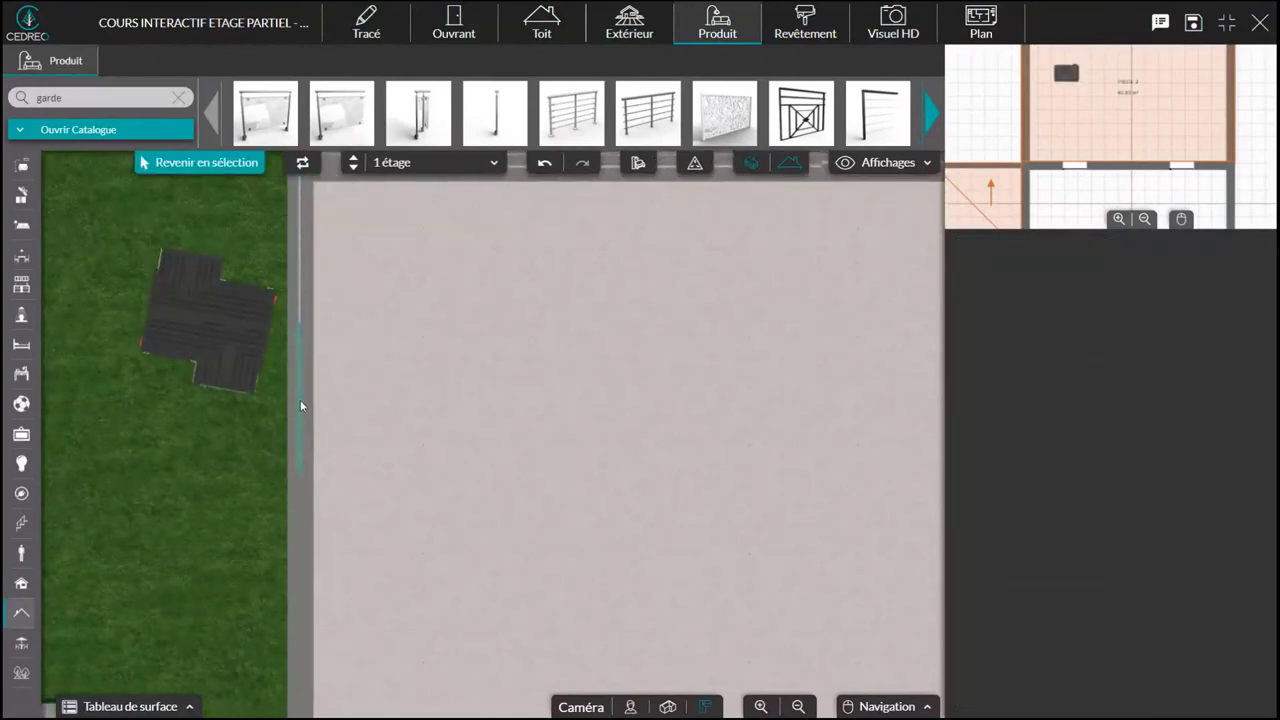
pyautogui.click(300, 400)
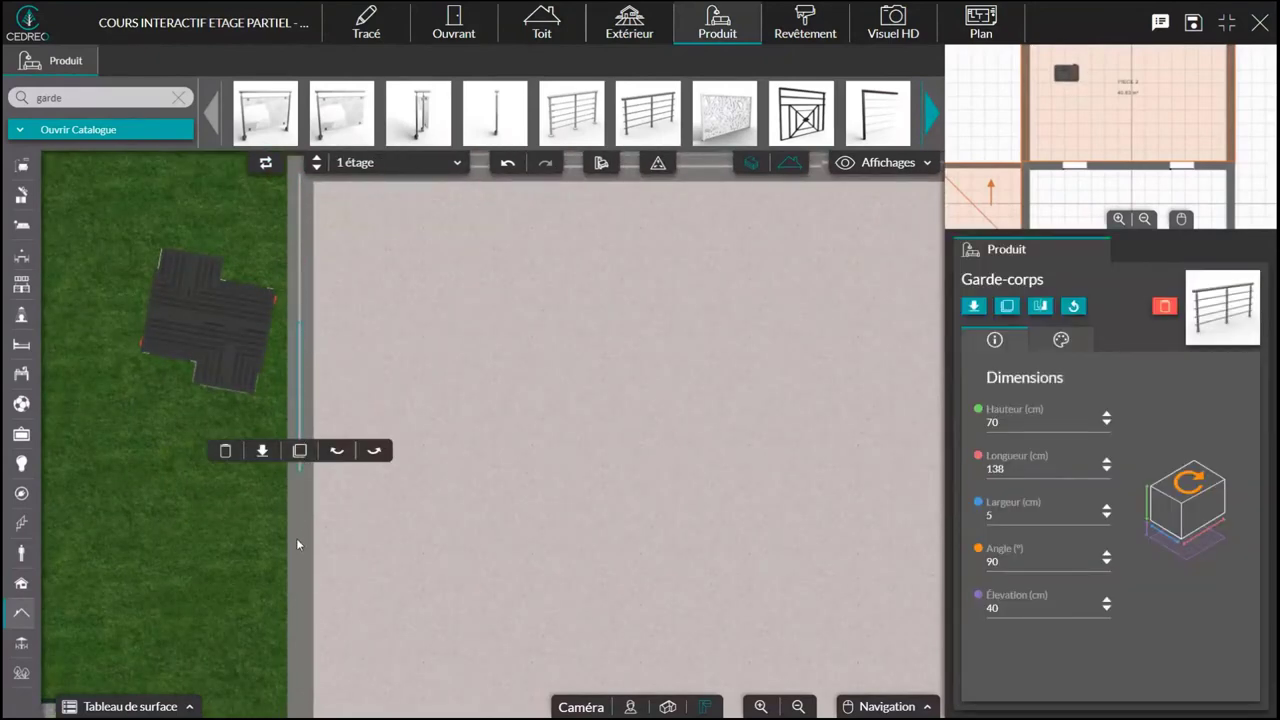
pyautogui.click(265, 168)
pyautogui.moveTo(300, 380); pyautogui.dragTo(298, 526)
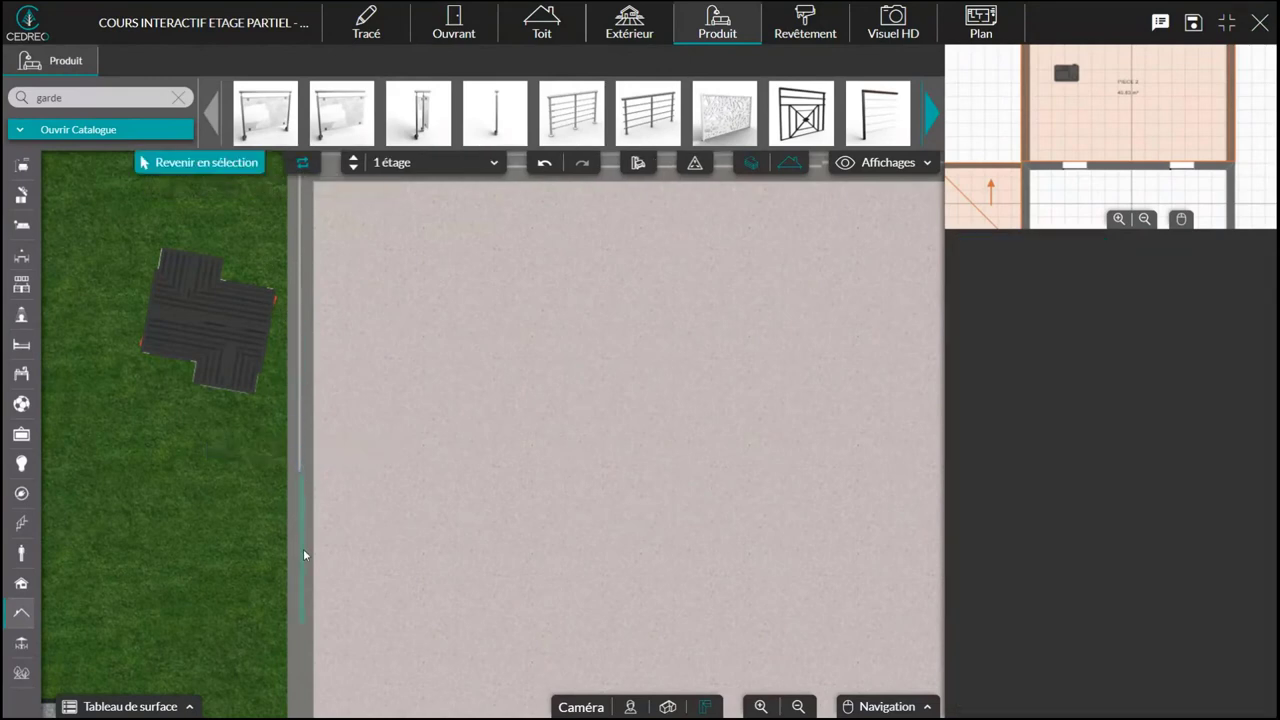
pyautogui.click(300, 546)
pyautogui.moveTo(345, 650); pyautogui.dragTo(366, 463, button='right')
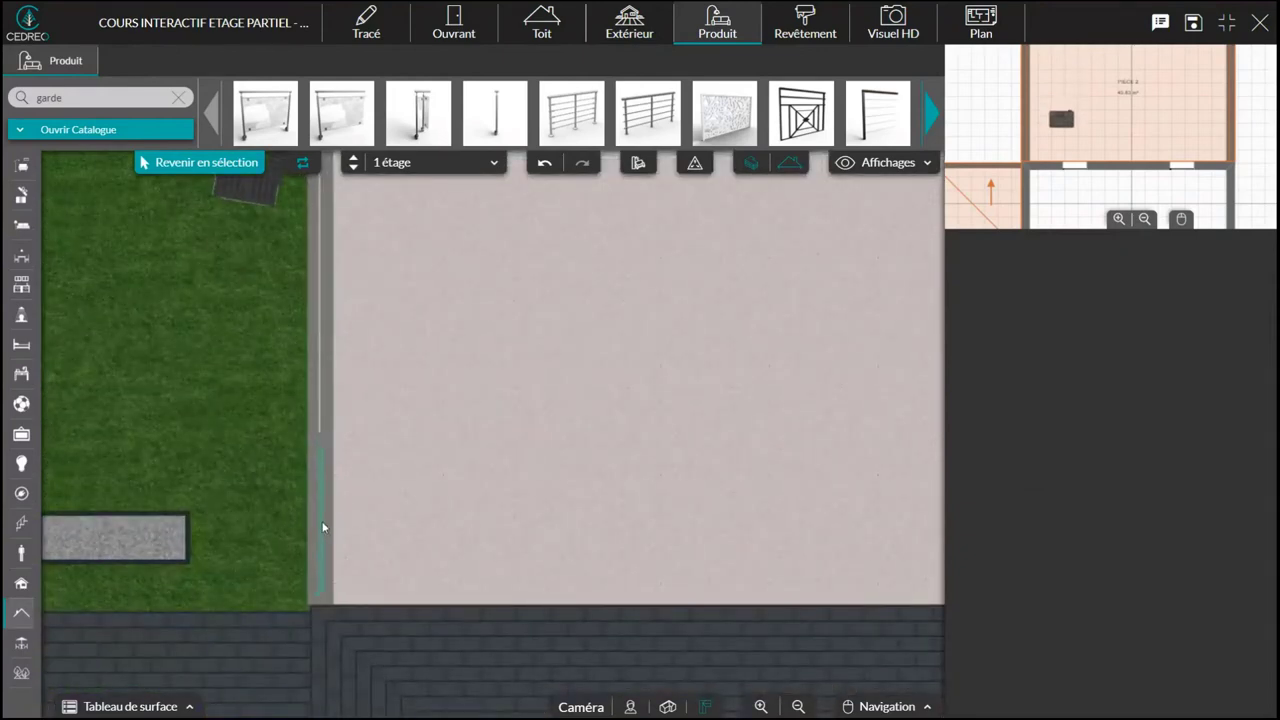
pyautogui.click(322, 521)
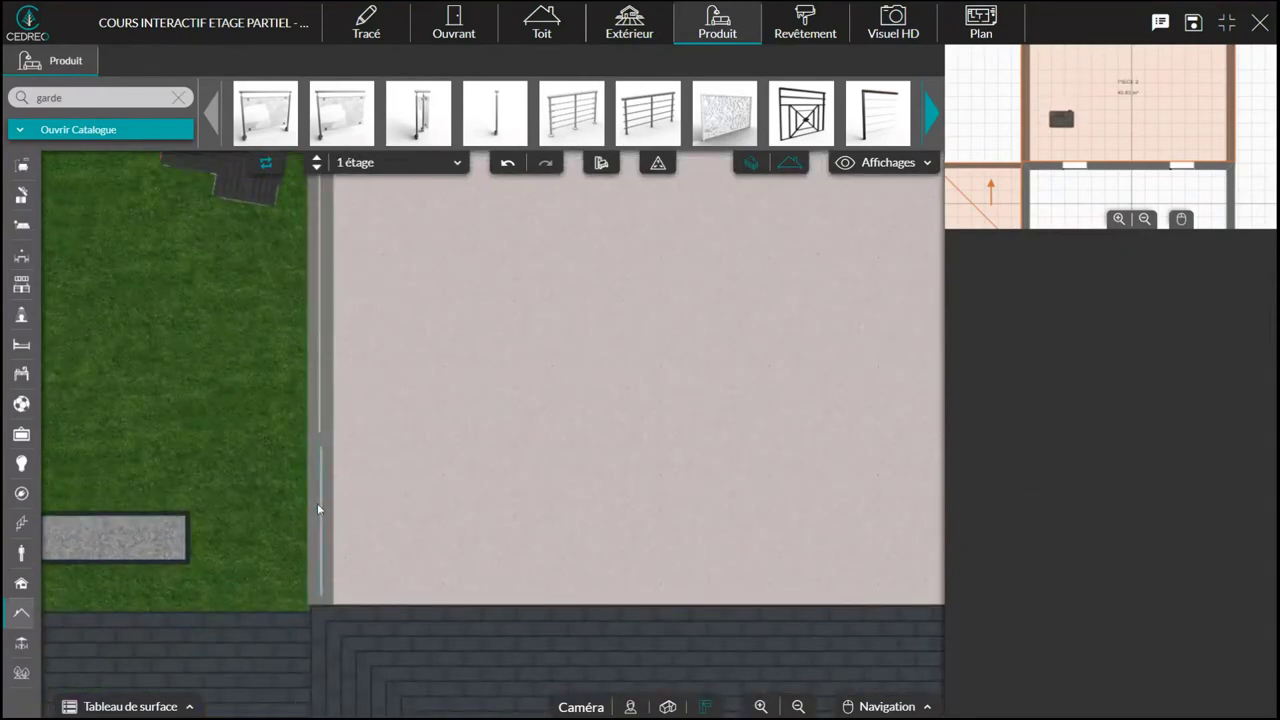
# Set the last side guardrail's length to 160 cm and align it with the rest of the side row
pyautogui.click(329, 510)
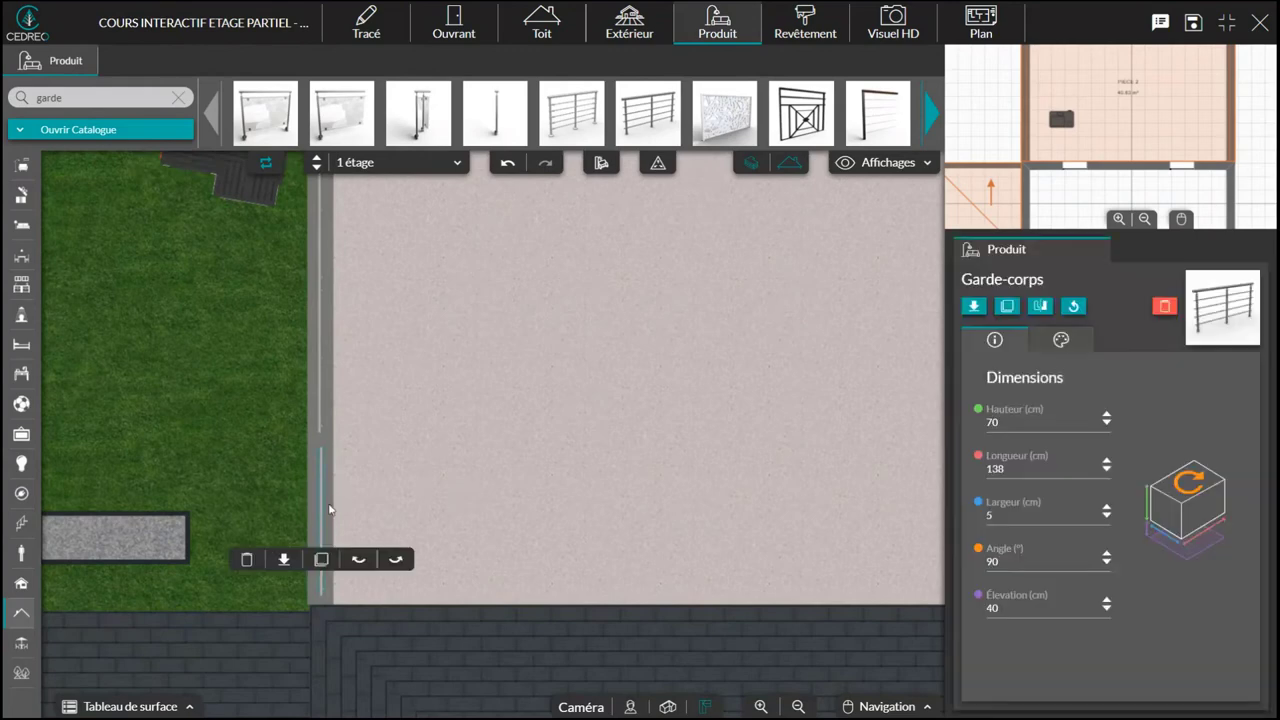
pyautogui.click(1107, 463)
pyautogui.click(1107, 463)
pyautogui.scroll(3, 320, 527)
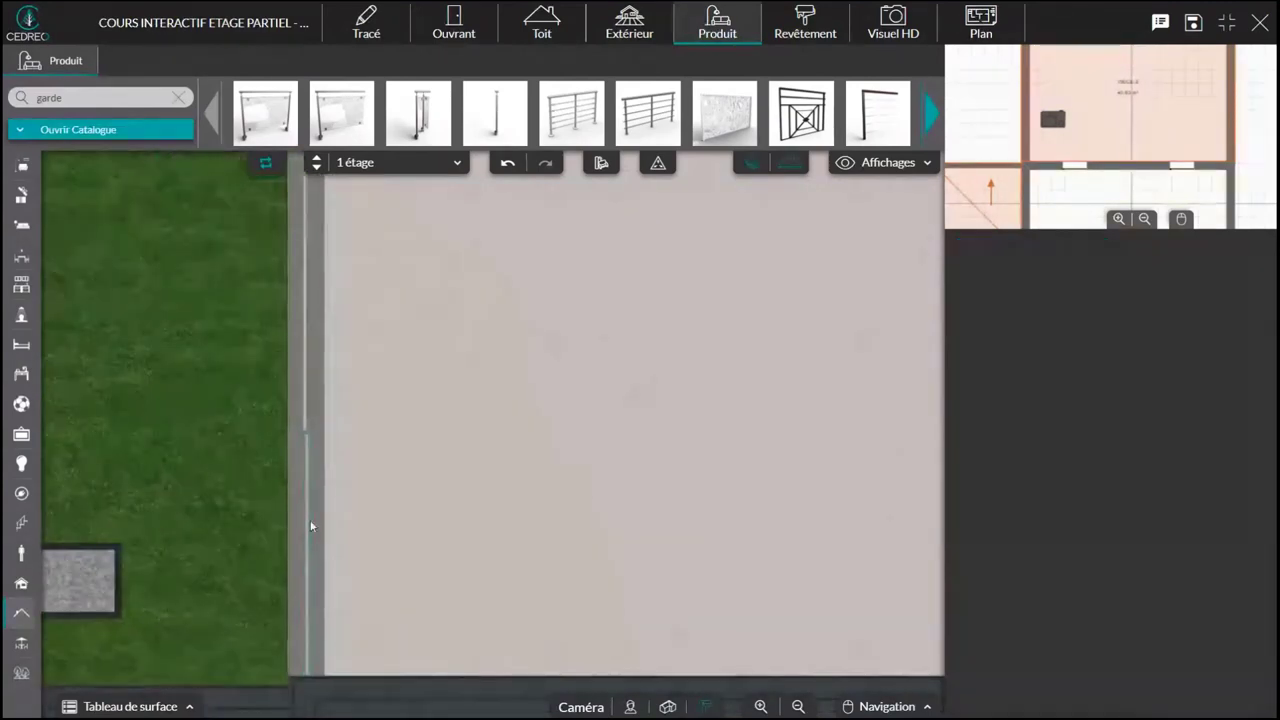
pyautogui.click(308, 529)
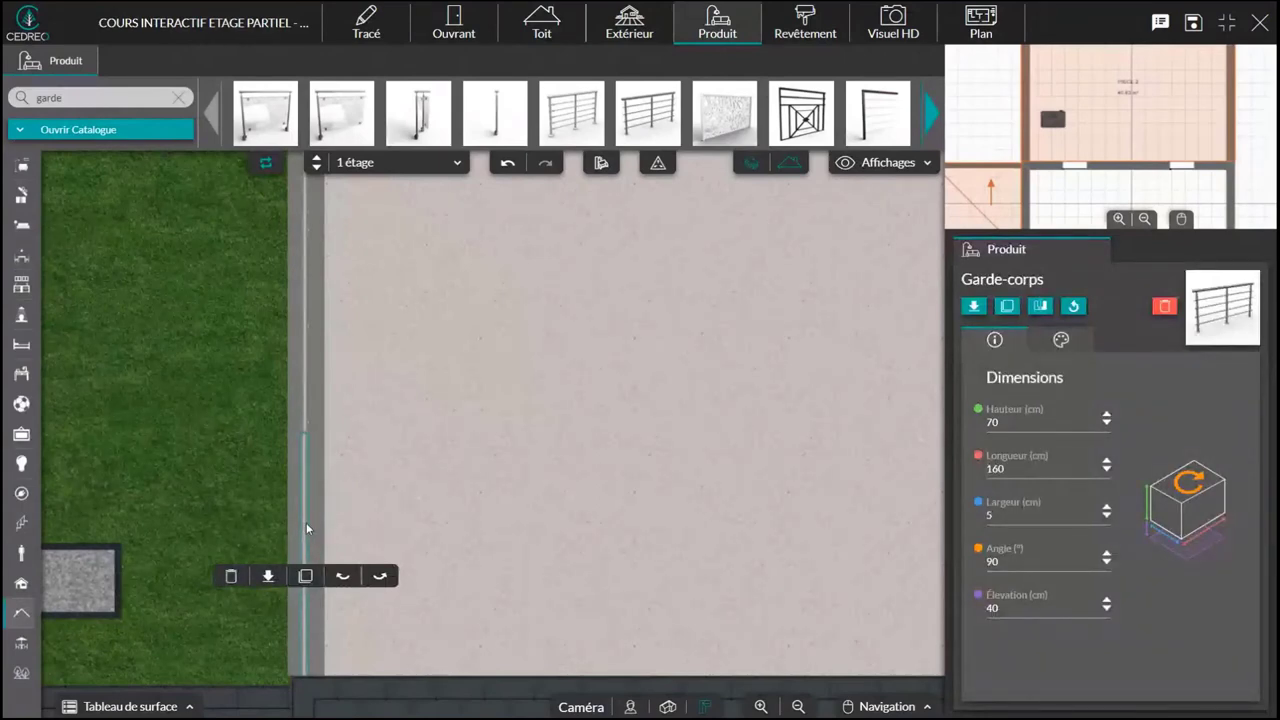
pyautogui.moveTo(306, 523); pyautogui.dragTo(306, 523)
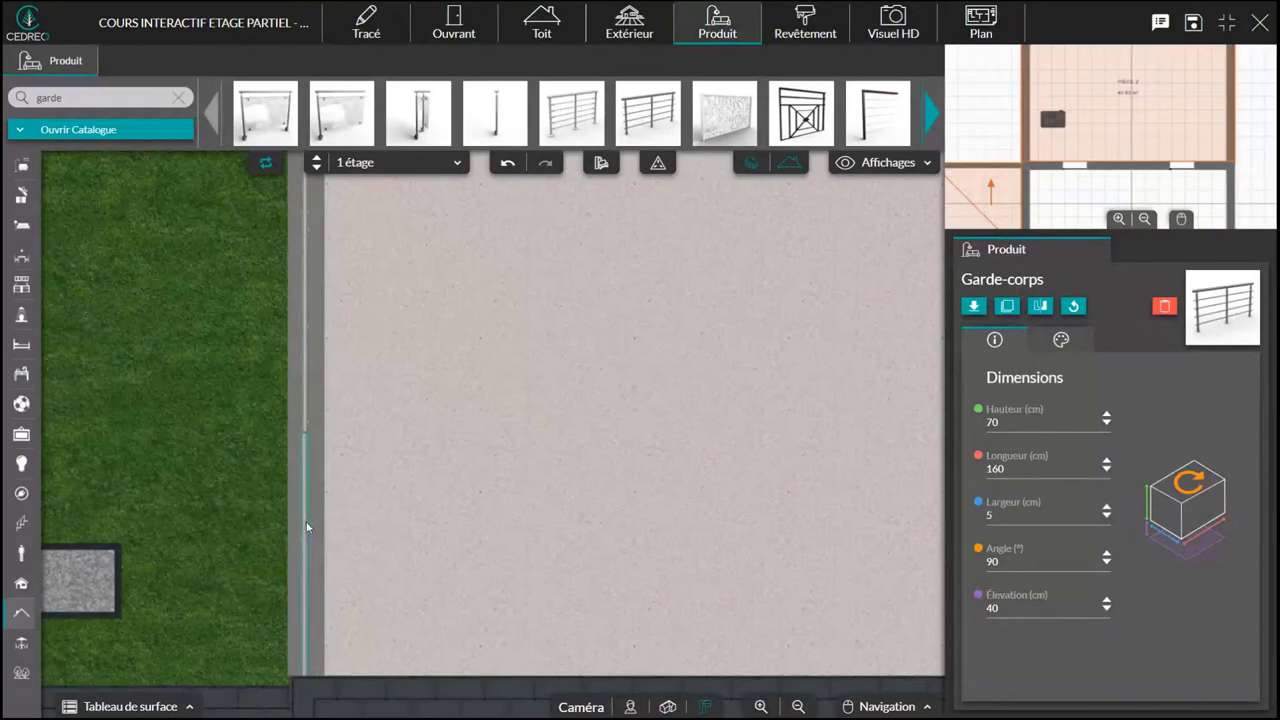
pyautogui.click(306, 521)
# Slide the outer parapet guardrails end to end from the corner and extend the row to the opposite corner with copies
pyautogui.moveTo(573, 352); pyautogui.dragTo(570, 705, button='right')
pyautogui.moveTo(543, 313); pyautogui.dragTo(520, 549, button='right')
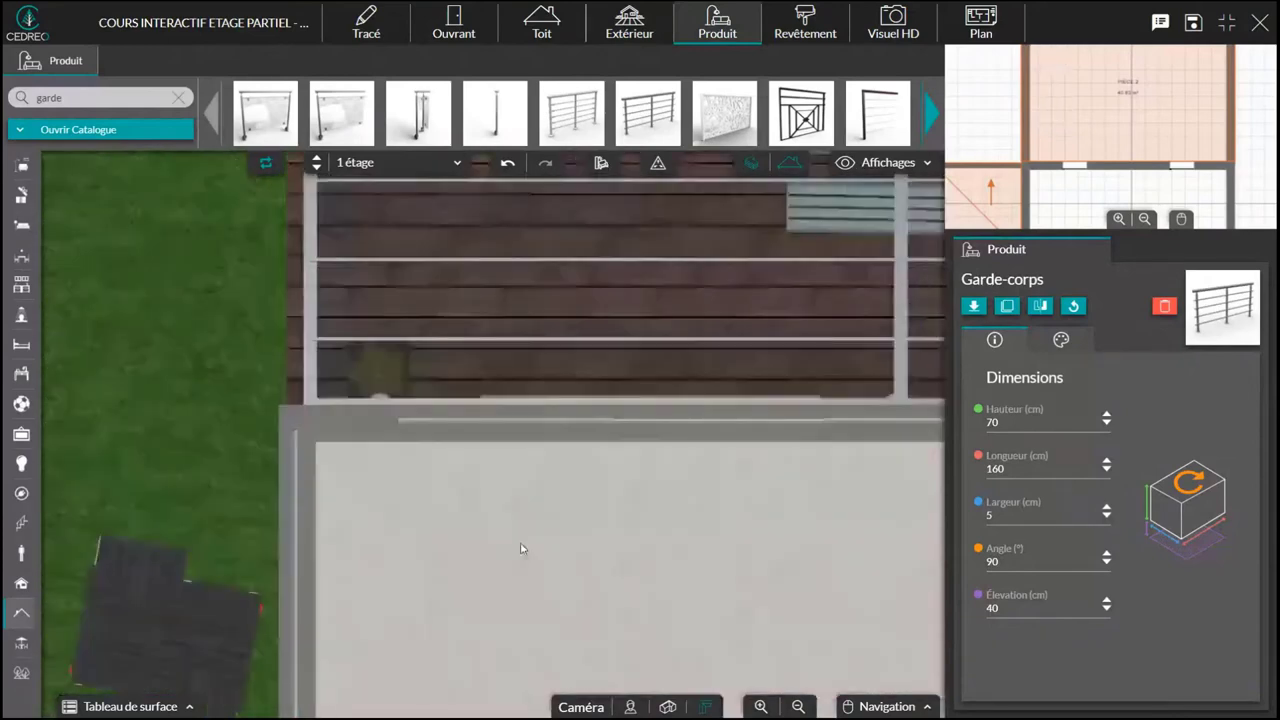
pyautogui.moveTo(511, 448); pyautogui.dragTo(401, 447)
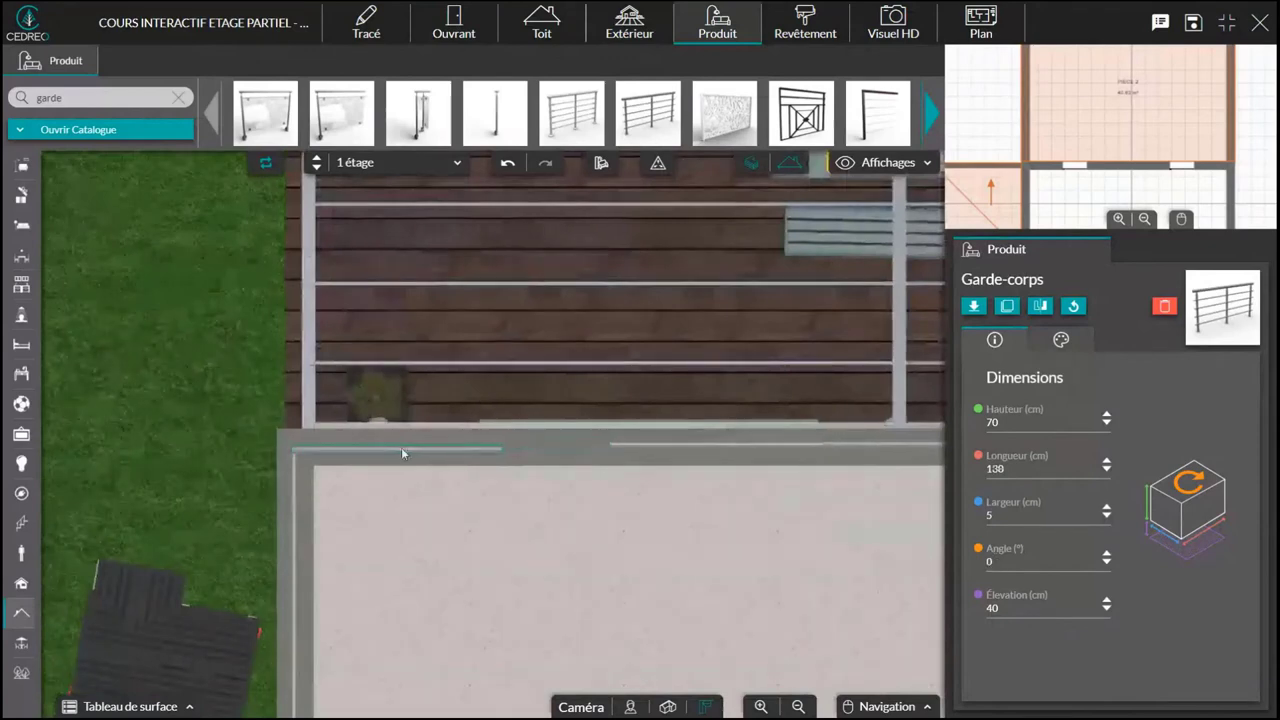
pyautogui.click(628, 450)
pyautogui.moveTo(641, 449); pyautogui.dragTo(335, 432)
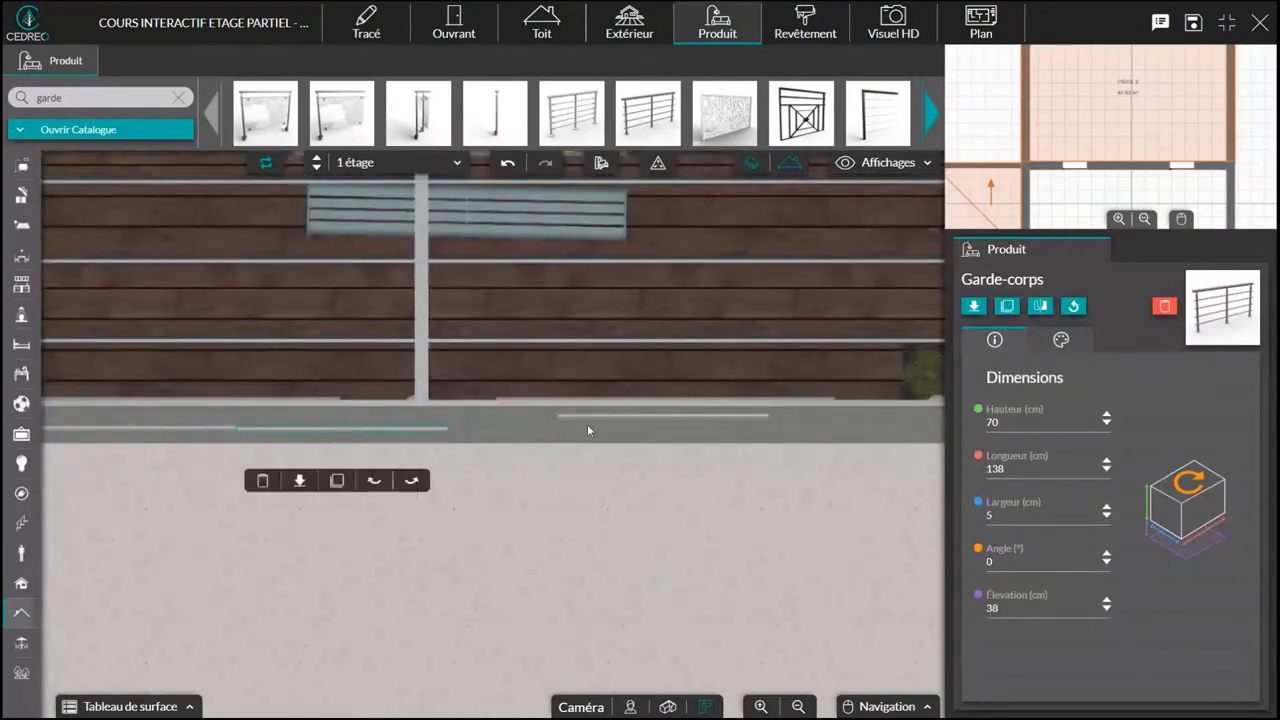
pyautogui.moveTo(611, 424); pyautogui.dragTo(505, 438)
pyautogui.click(499, 485)
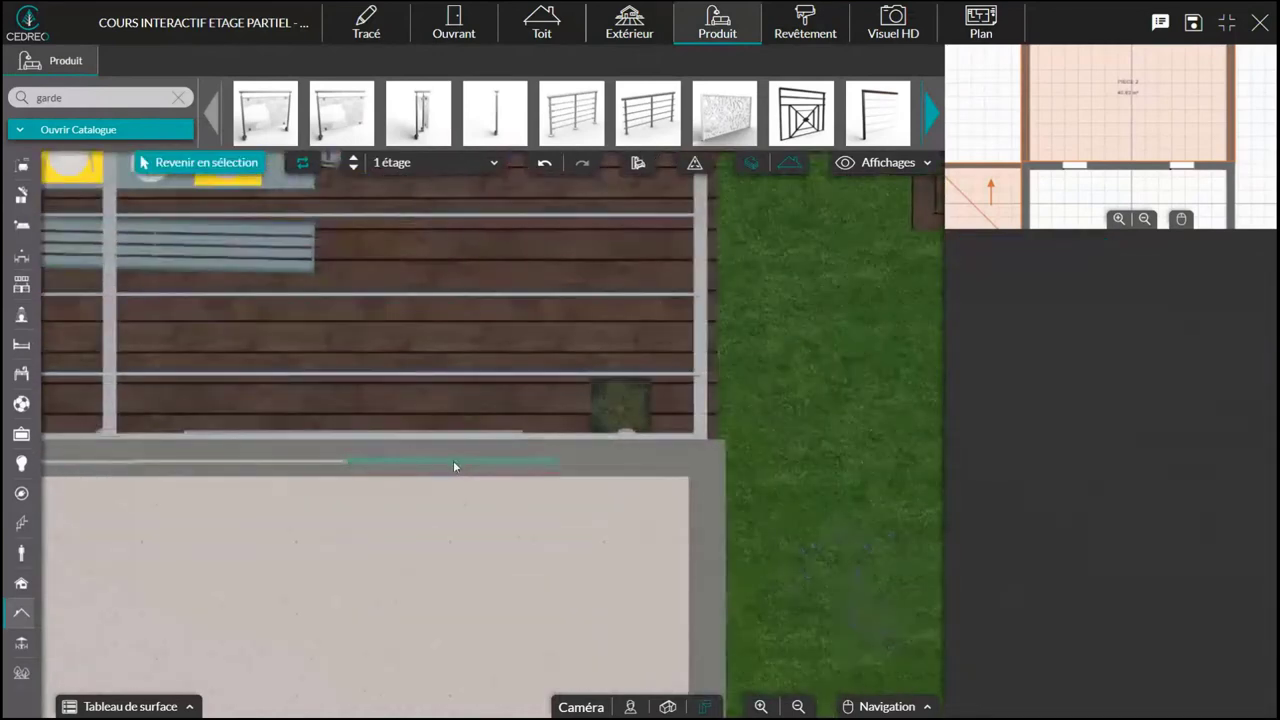
pyautogui.click(666, 462)
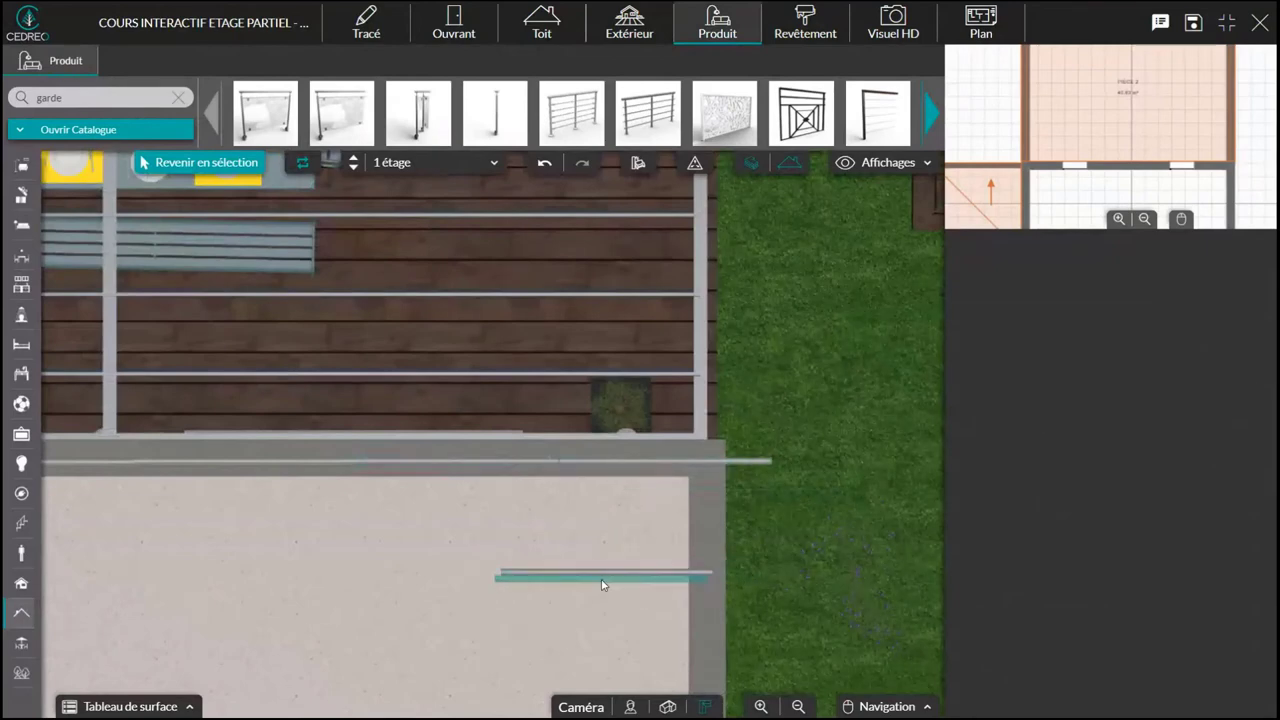
# Place a guardrail copy on the flat roof, rotate it to 90° and move it onto the second side parapet at the corner
pyautogui.click(612, 577)
pyautogui.click(620, 574)
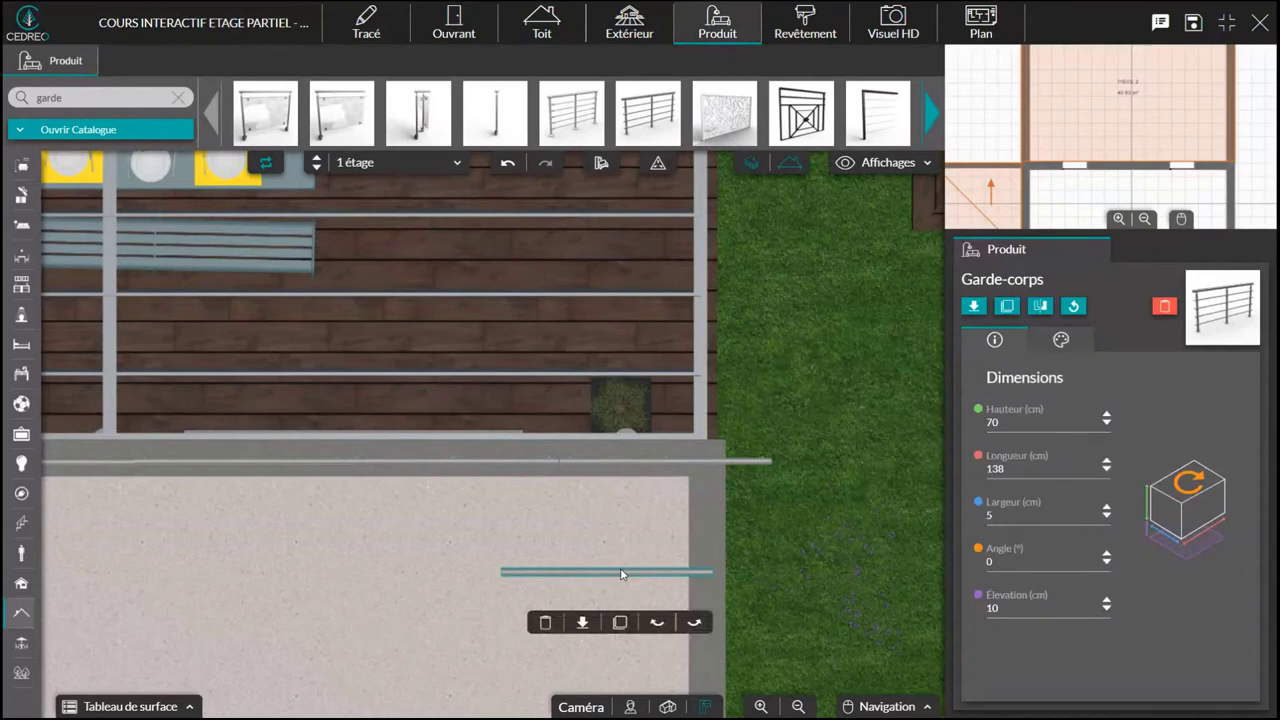
pyautogui.click(694, 622)
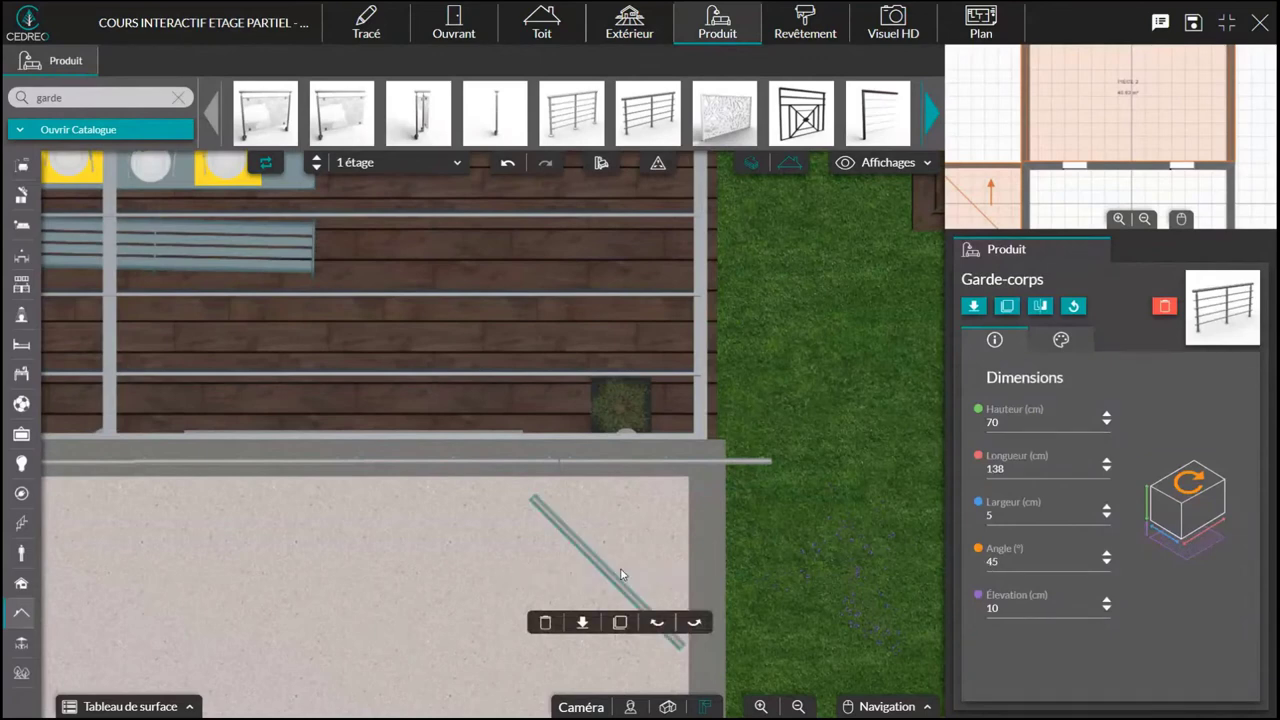
pyautogui.moveTo(628, 557); pyautogui.dragTo(707, 563)
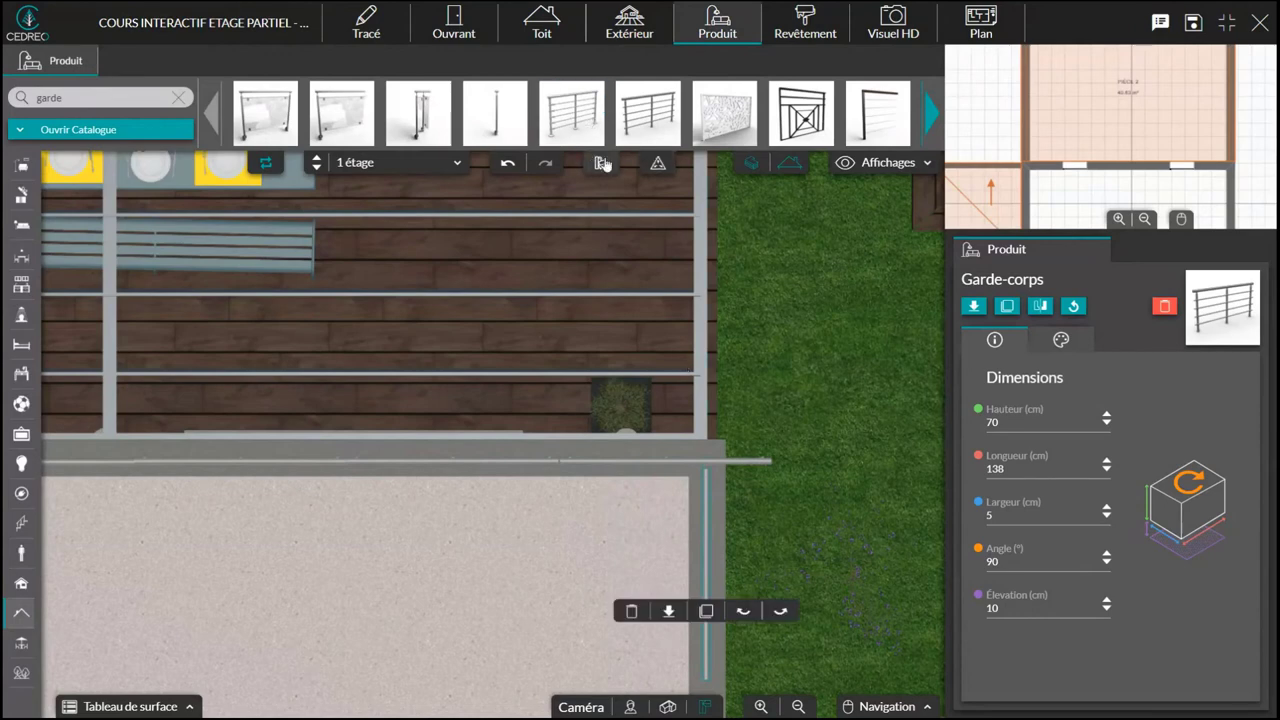
# Duplicate the rotated guardrail along the second side parapet, continuing towards the upper-storey roof
pyautogui.moveTo(521, 537); pyautogui.dragTo(489, 361, button='right')
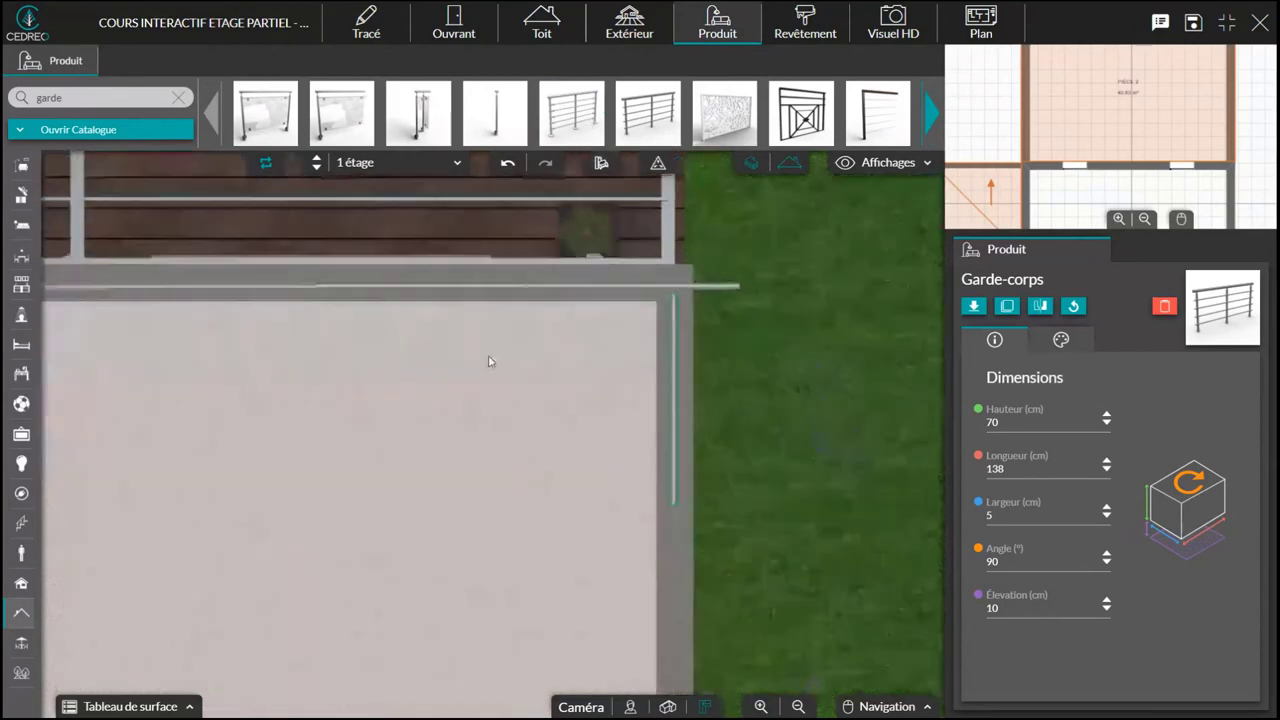
pyautogui.rightClick(668, 351)
pyautogui.click(666, 398)
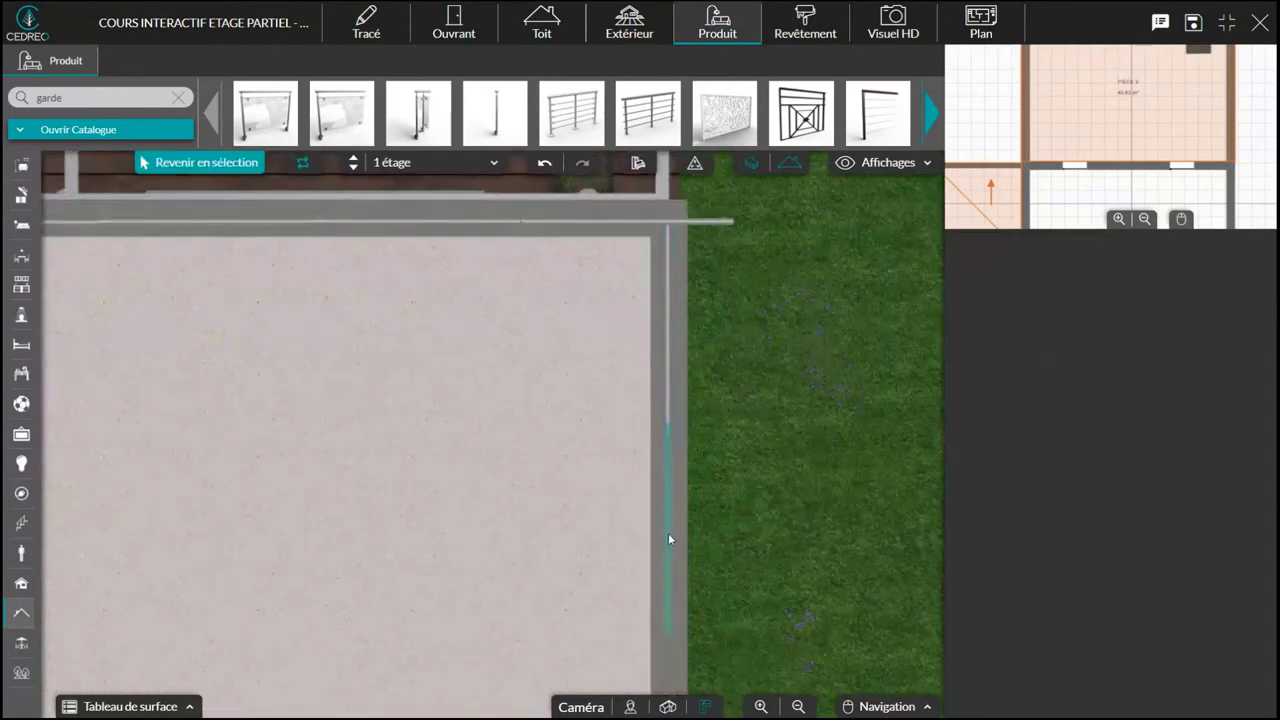
pyautogui.moveTo(669, 545); pyautogui.dragTo(641, 480)
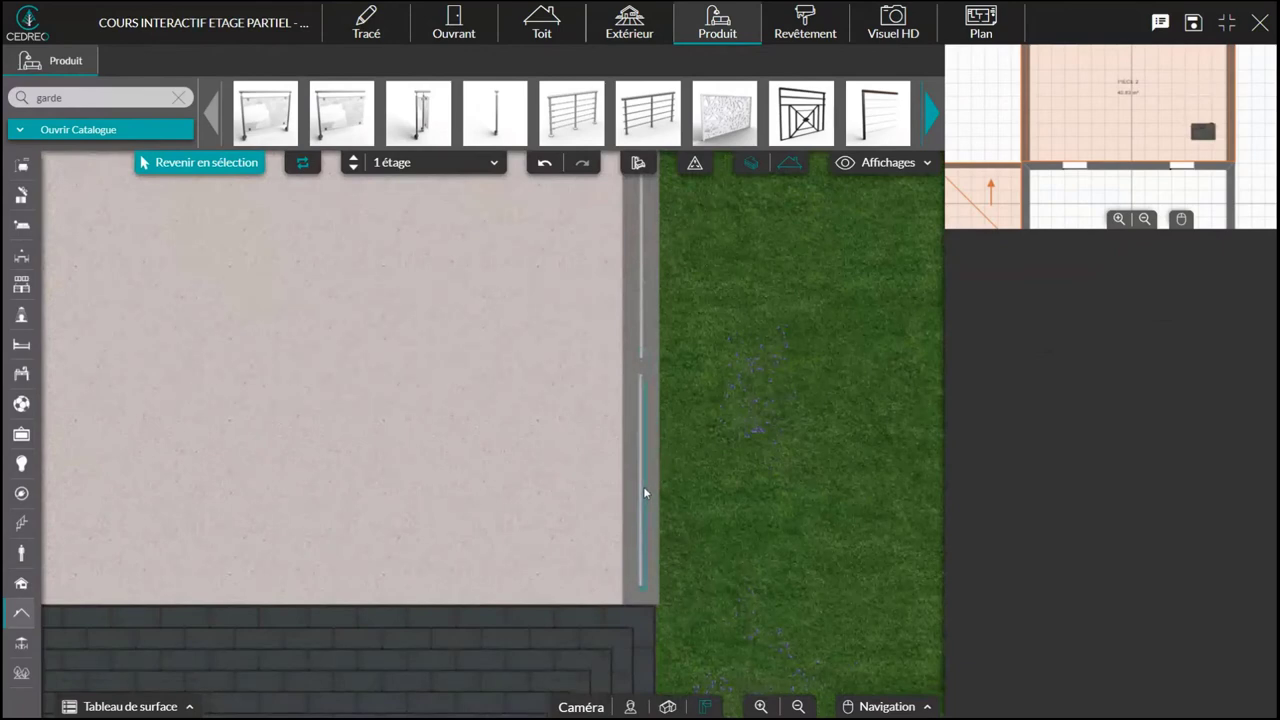
# Set the length of the last guardrail on the second side parapet to 168 cm
pyautogui.click(640, 458)
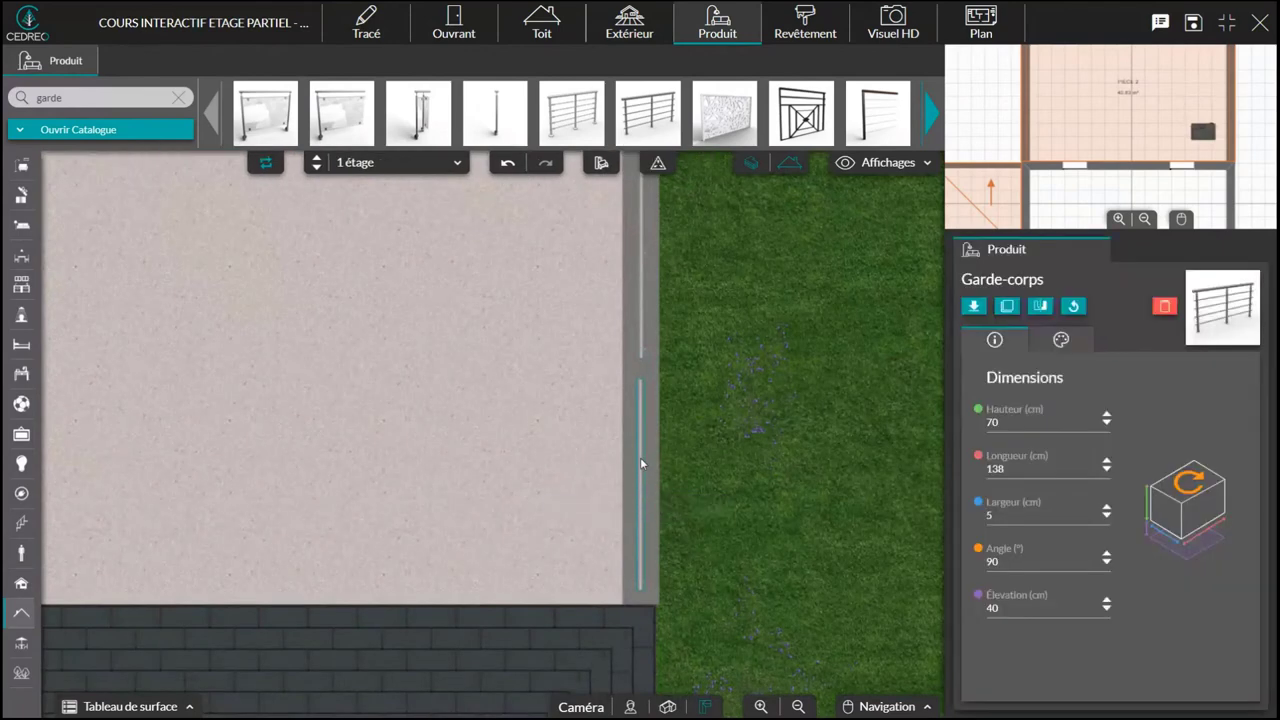
pyautogui.click(1107, 463)
pyautogui.click(1107, 463)
pyautogui.click(1107, 463)
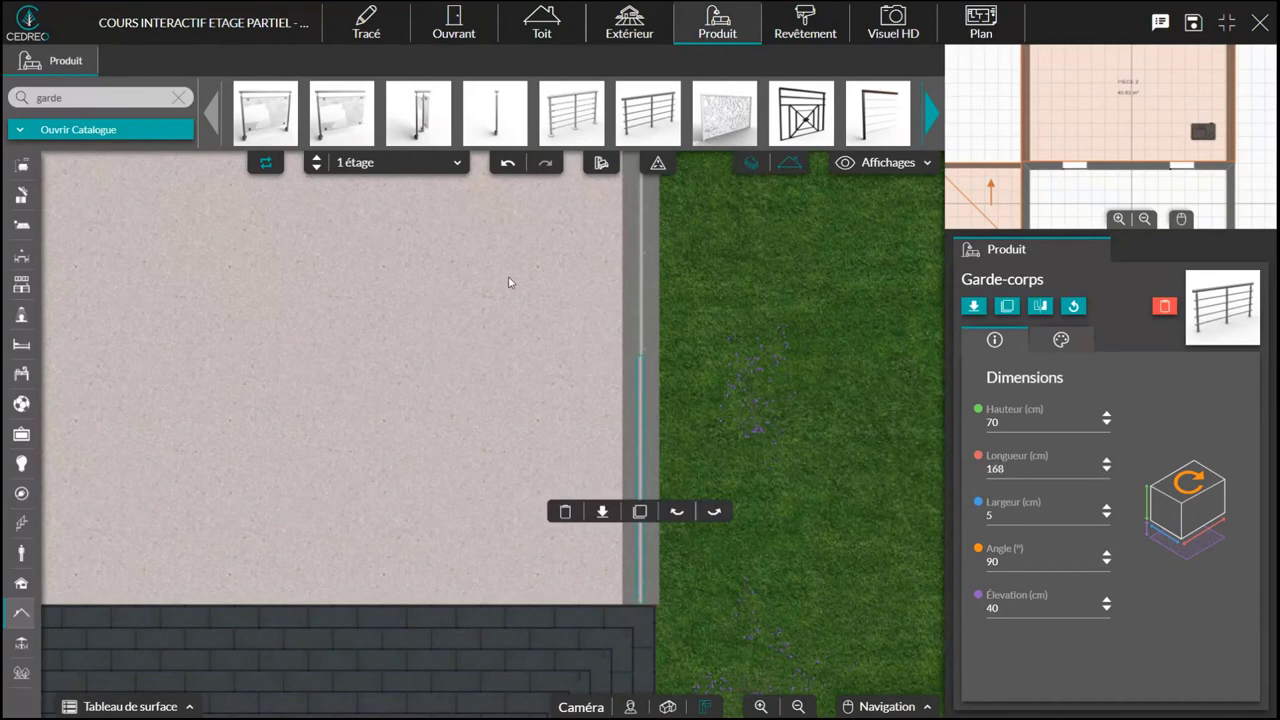
# Set the length of the outer row's overhanging end guardrail to 97 cm and move it back into the corner
pyautogui.moveTo(509, 282); pyautogui.dragTo(540, 456, button='right')
pyautogui.moveTo(590, 306); pyautogui.dragTo(597, 549, button='right')
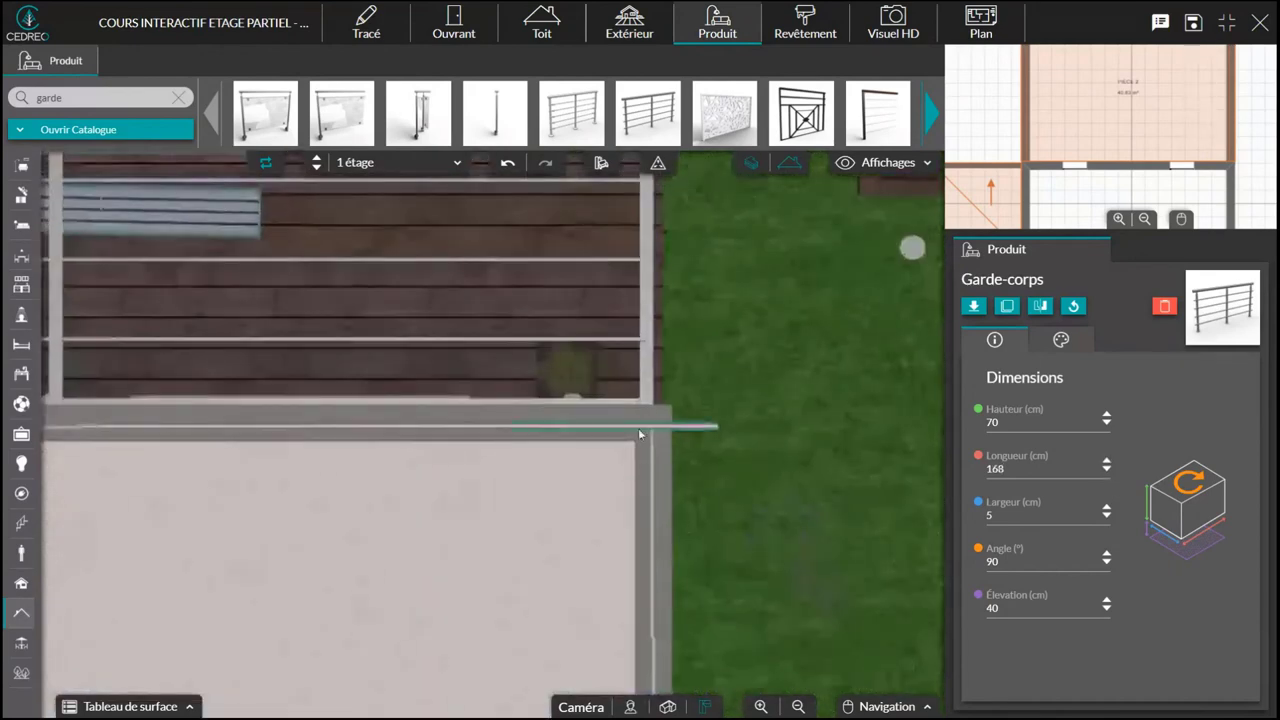
pyautogui.click(642, 431)
pyautogui.click(1107, 470)
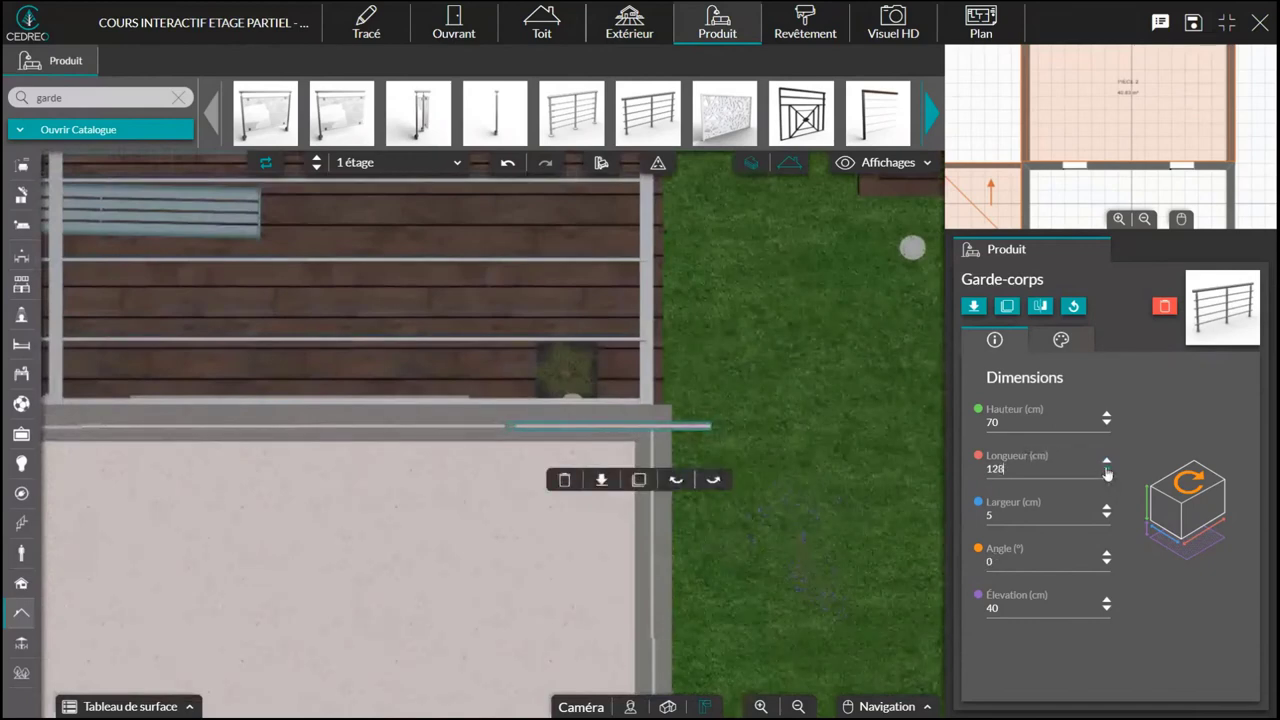
pyautogui.moveTo(600, 428); pyautogui.dragTo(563, 427)
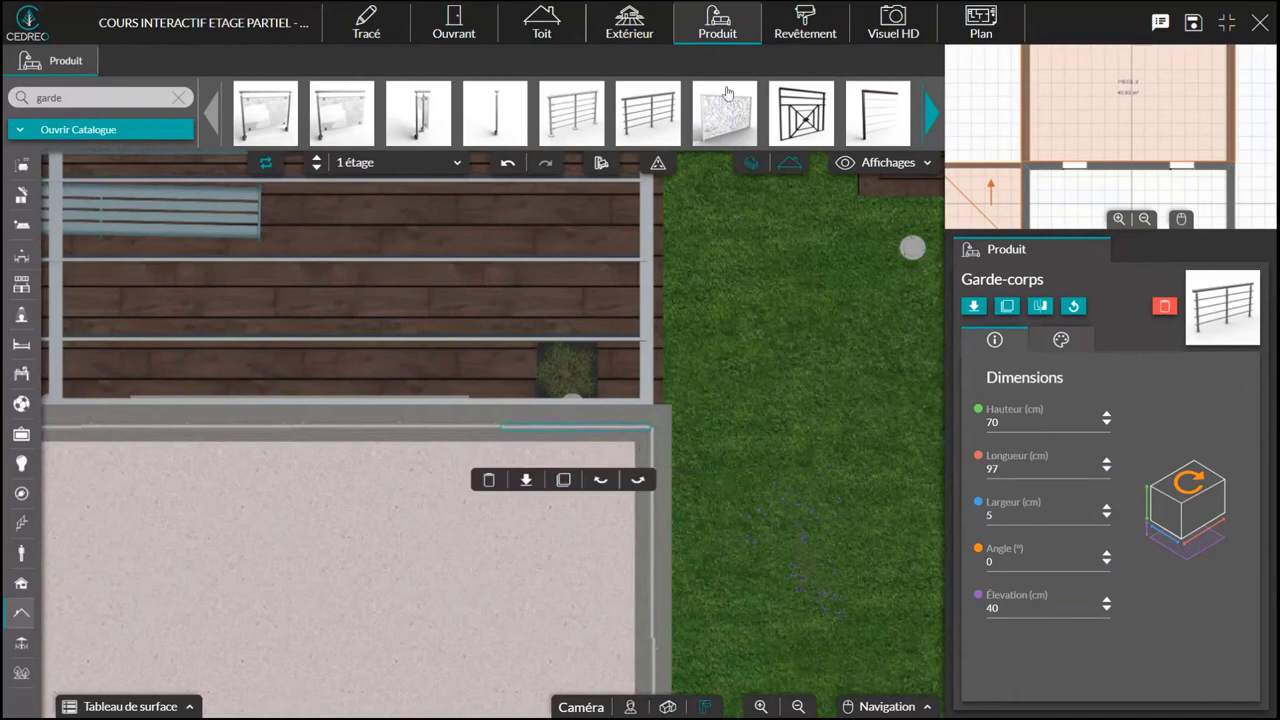
# Inspect the guardrails in the 3D aerial view and raise the sunken side guardrail at the corner to an elevation of 39 cm
pyautogui.click(668, 707)
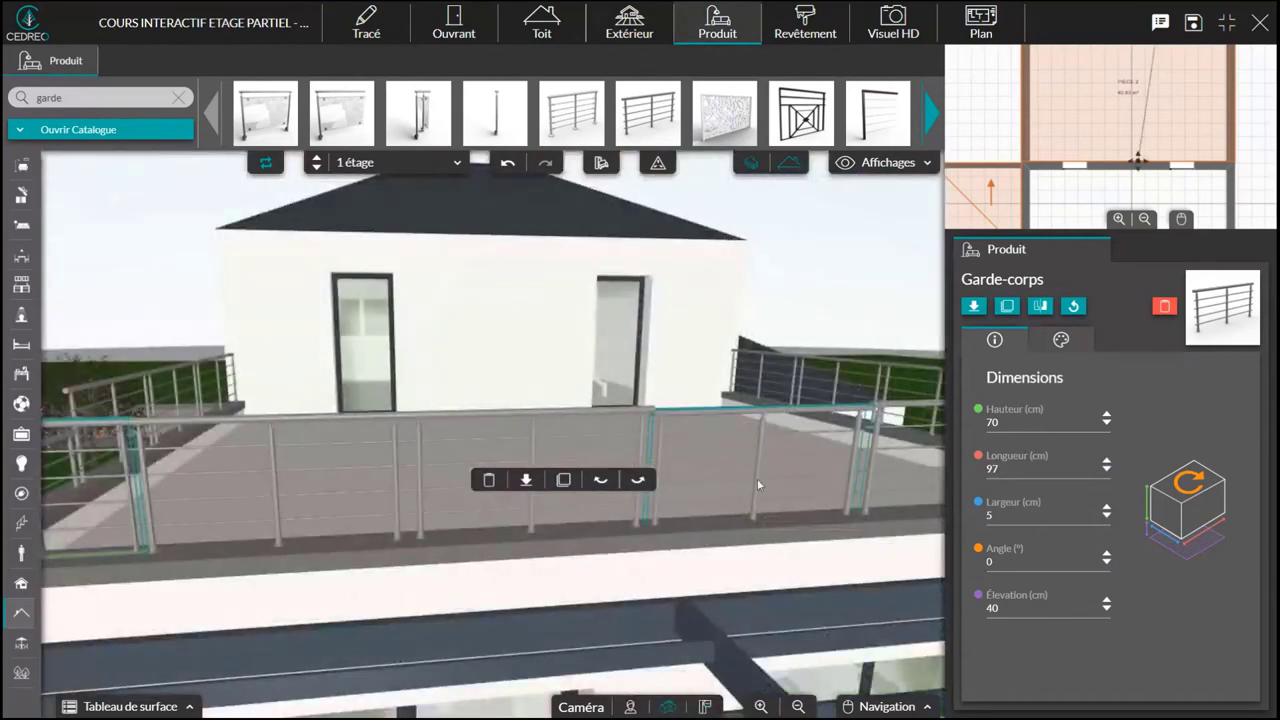
pyautogui.moveTo(757, 479); pyautogui.dragTo(745, 499)
pyautogui.click(637, 557)
pyautogui.click(728, 545)
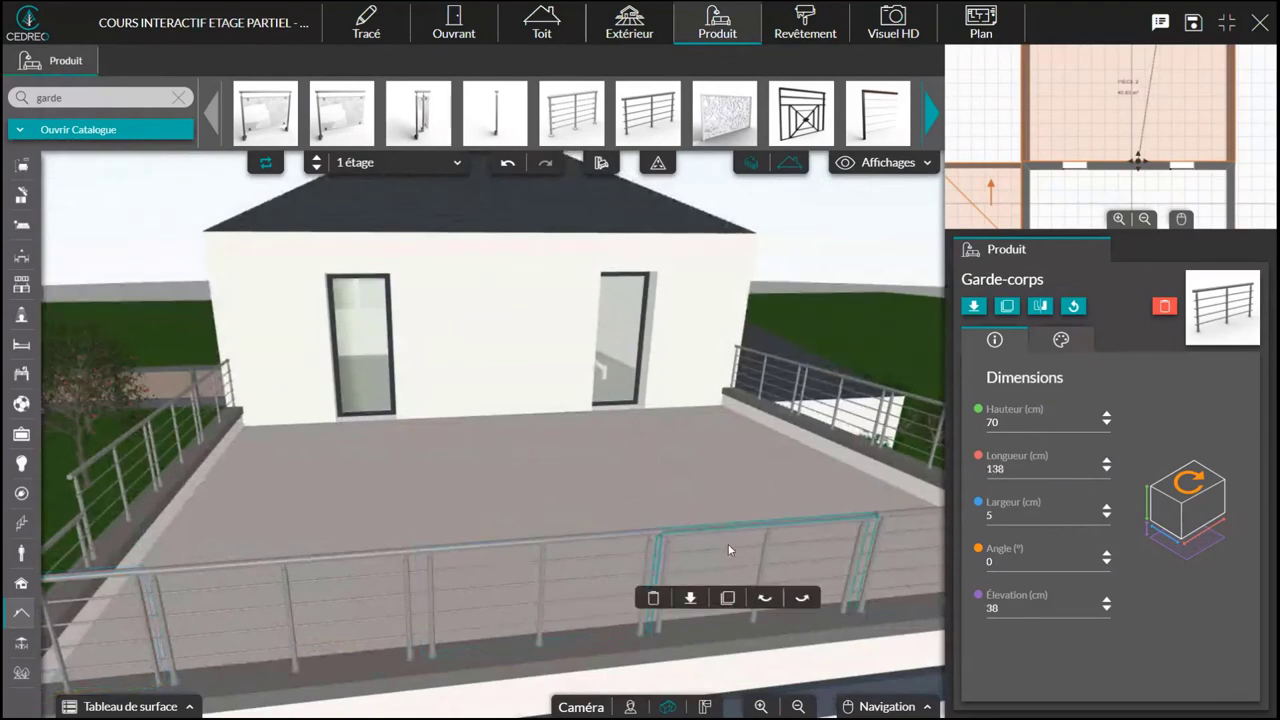
pyautogui.moveTo(540, 537); pyautogui.dragTo(600, 515)
pyautogui.click(604, 508)
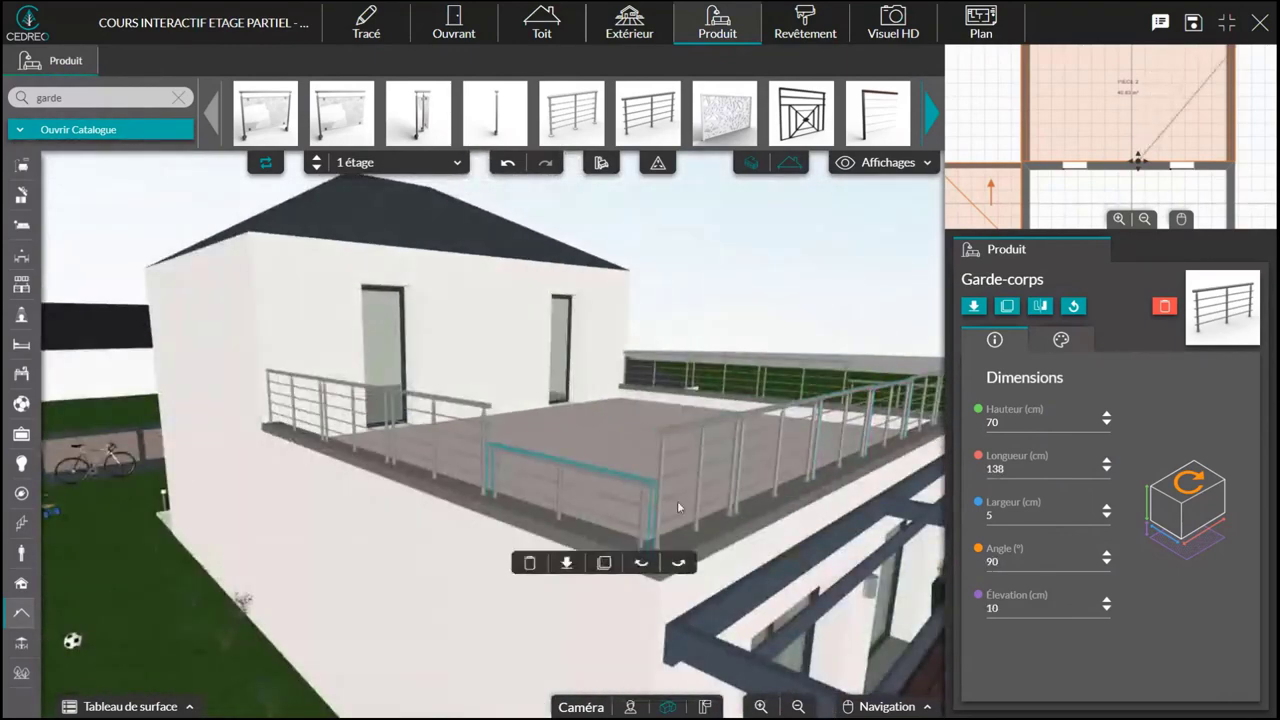
pyautogui.click(1107, 603)
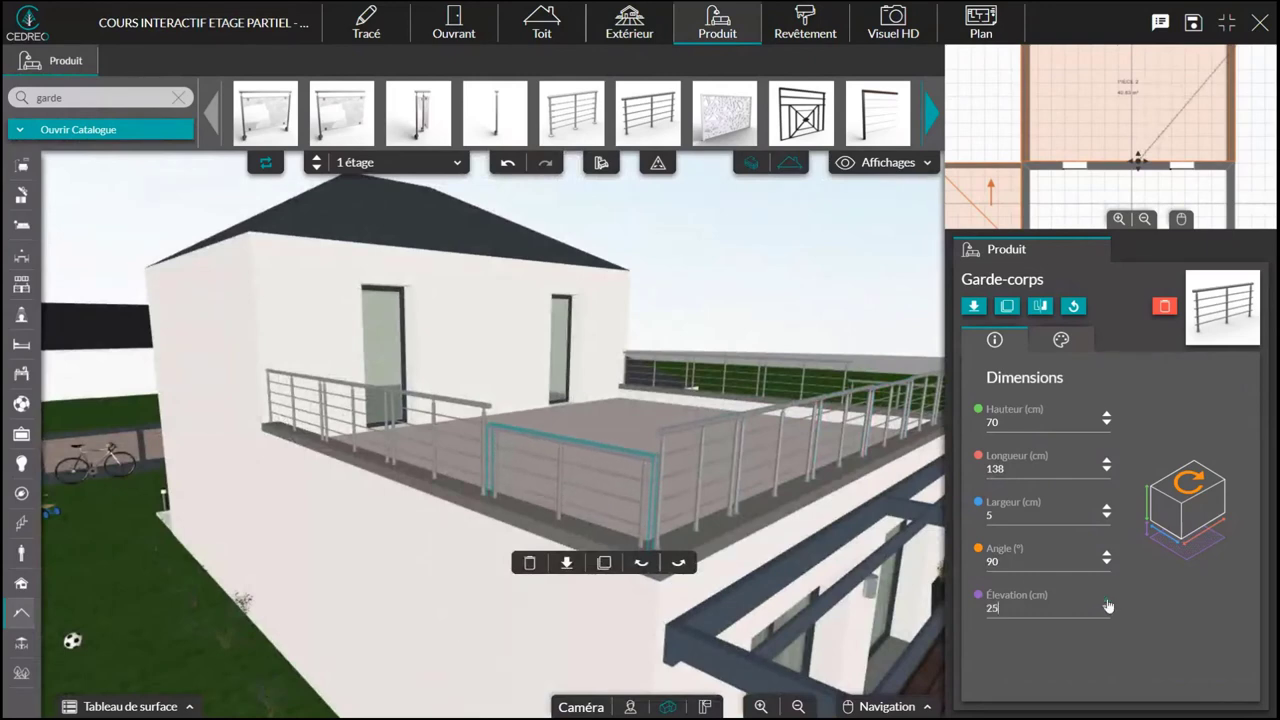
pyautogui.click(1107, 602)
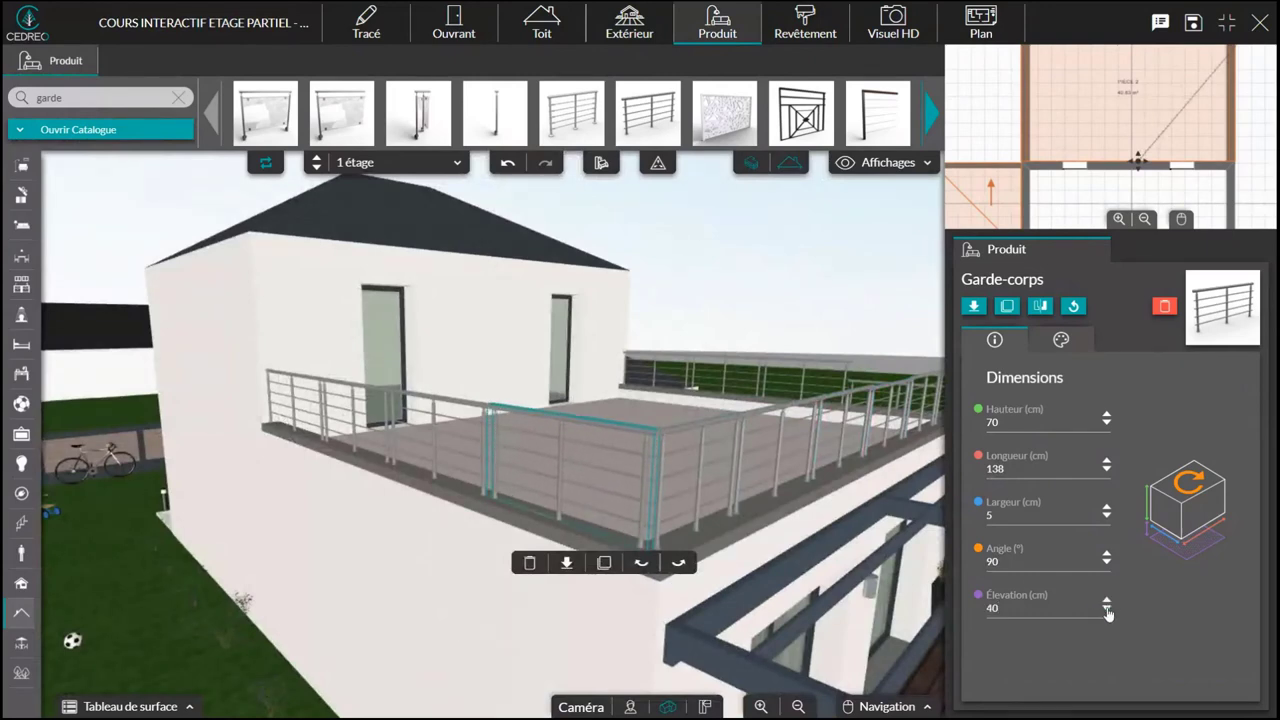
pyautogui.click(1107, 612)
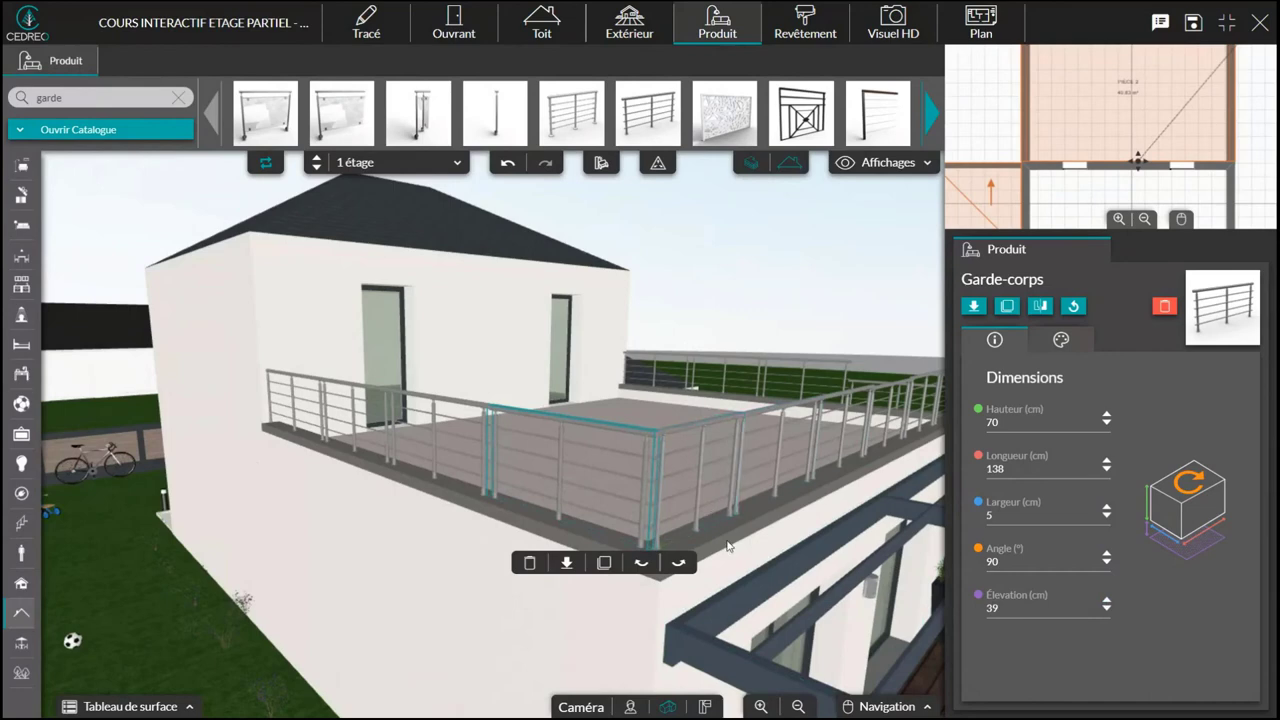
# Set the elevation of the sunken corner guardrail on the opposite side parapet to 40 cm
pyautogui.moveTo(727, 541); pyautogui.dragTo(707, 536)
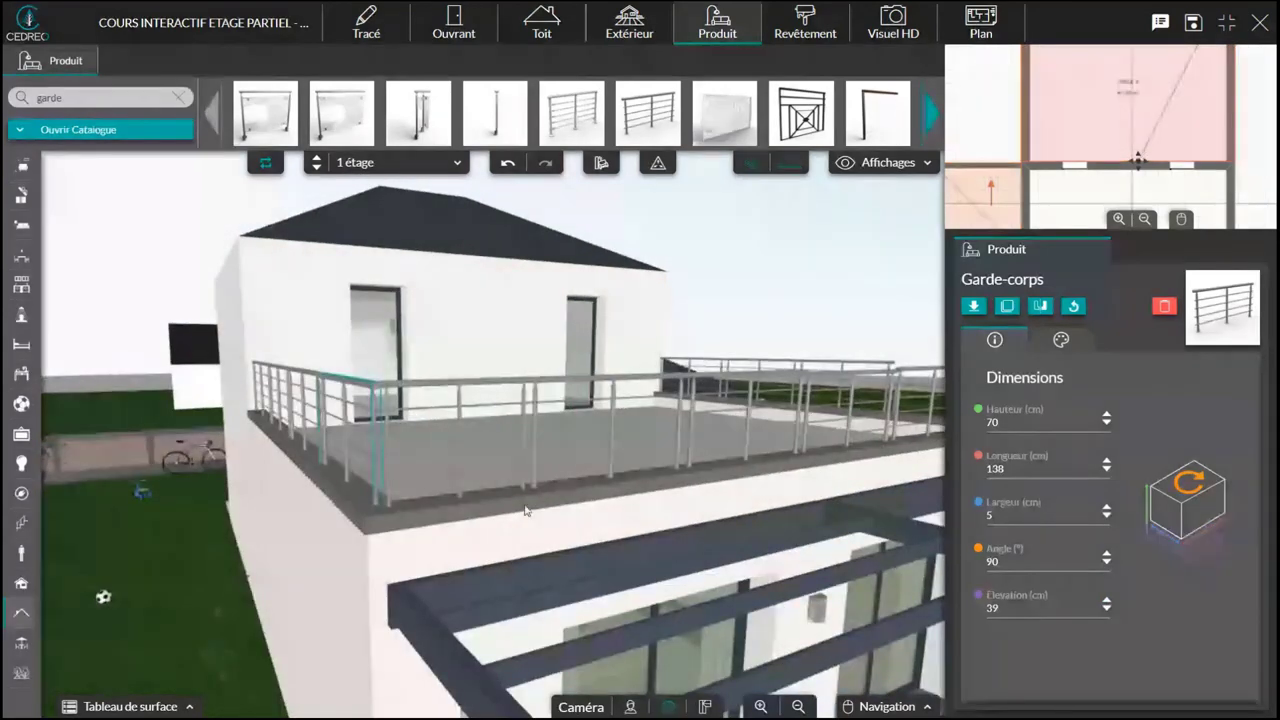
pyautogui.moveTo(525, 510); pyautogui.dragTo(592, 475)
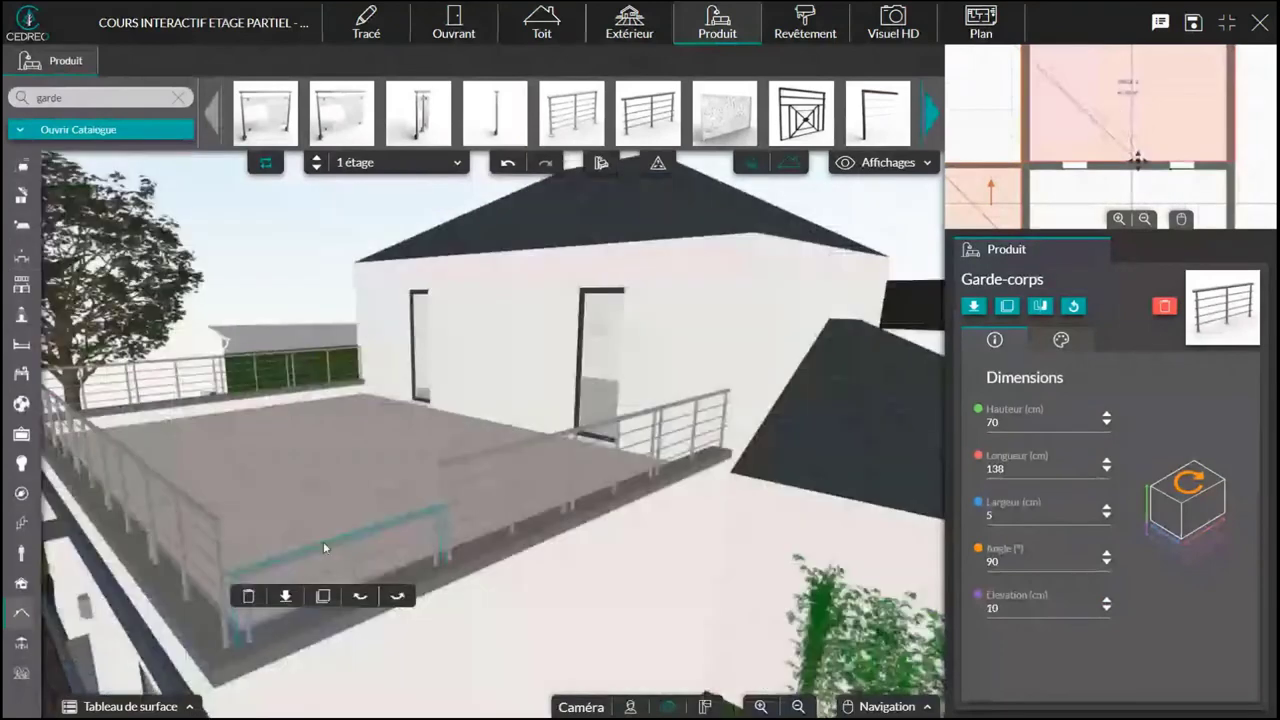
pyautogui.click(1106, 601)
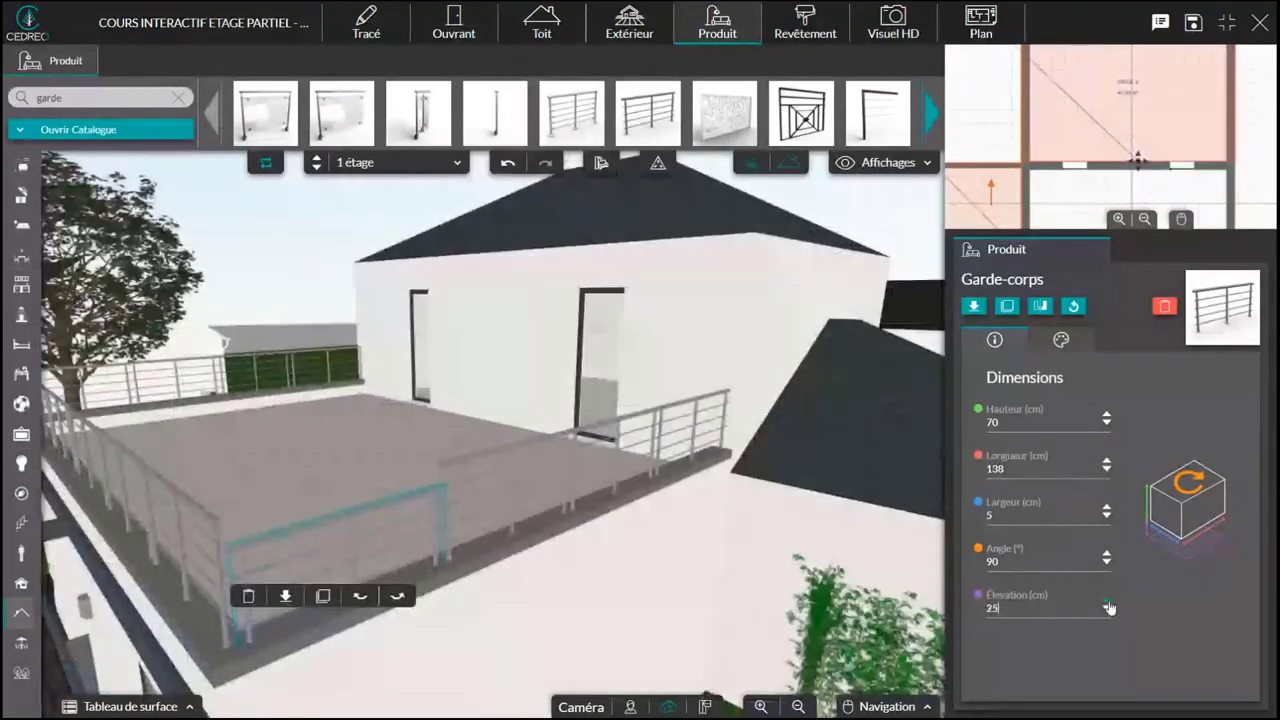
pyautogui.click(1106, 602)
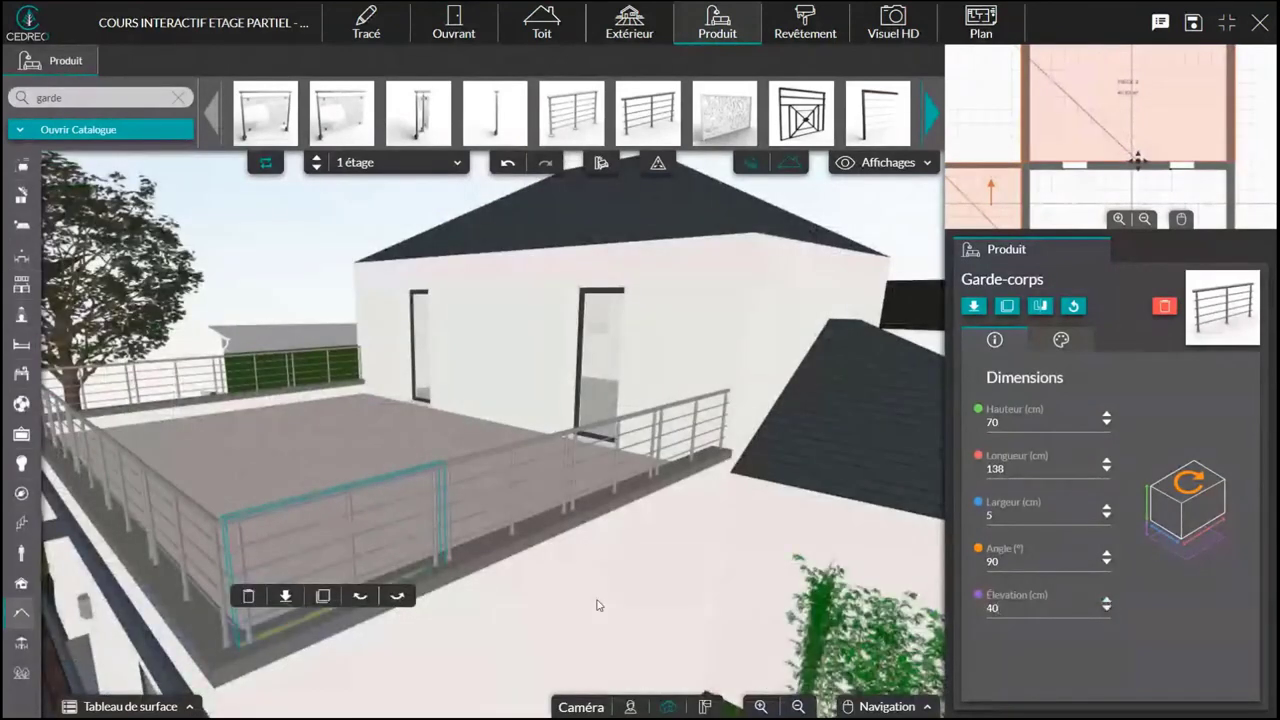
# Examine the corner joints and the whole guardrail around the flat roof from several angles in 3D
pyautogui.moveTo(597, 604); pyautogui.dragTo(793, 655)
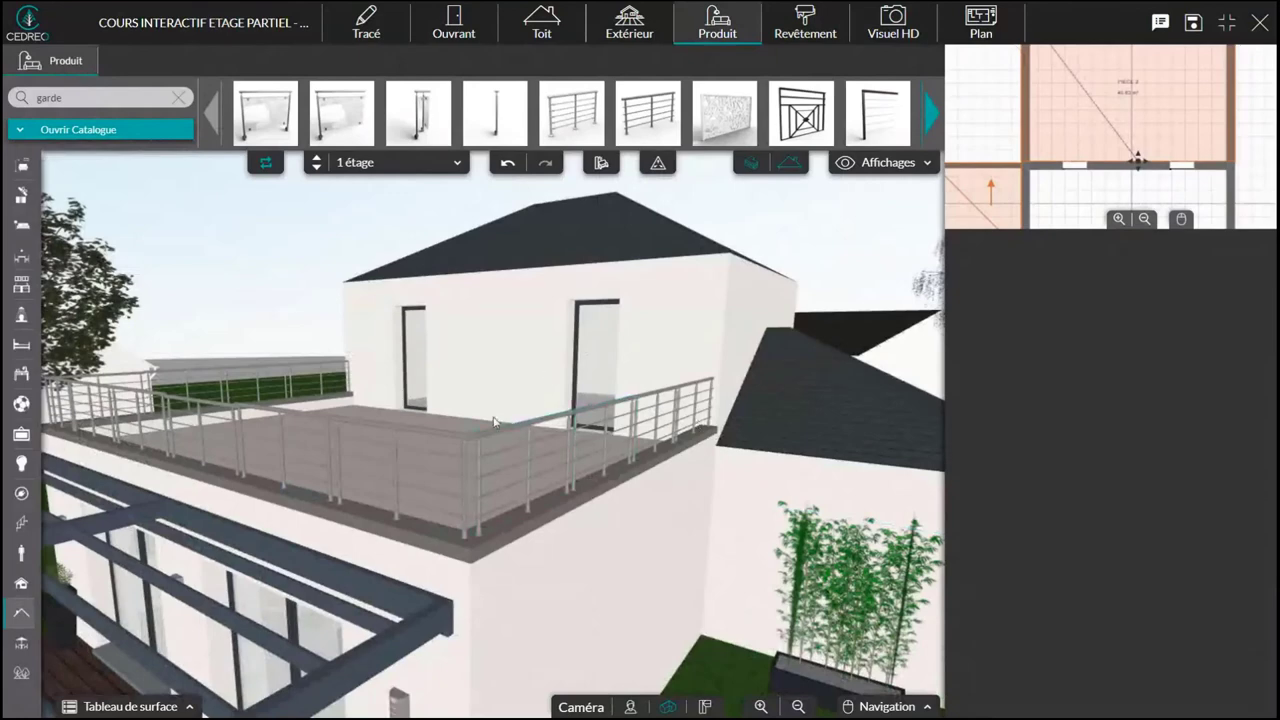
pyautogui.click(465, 445)
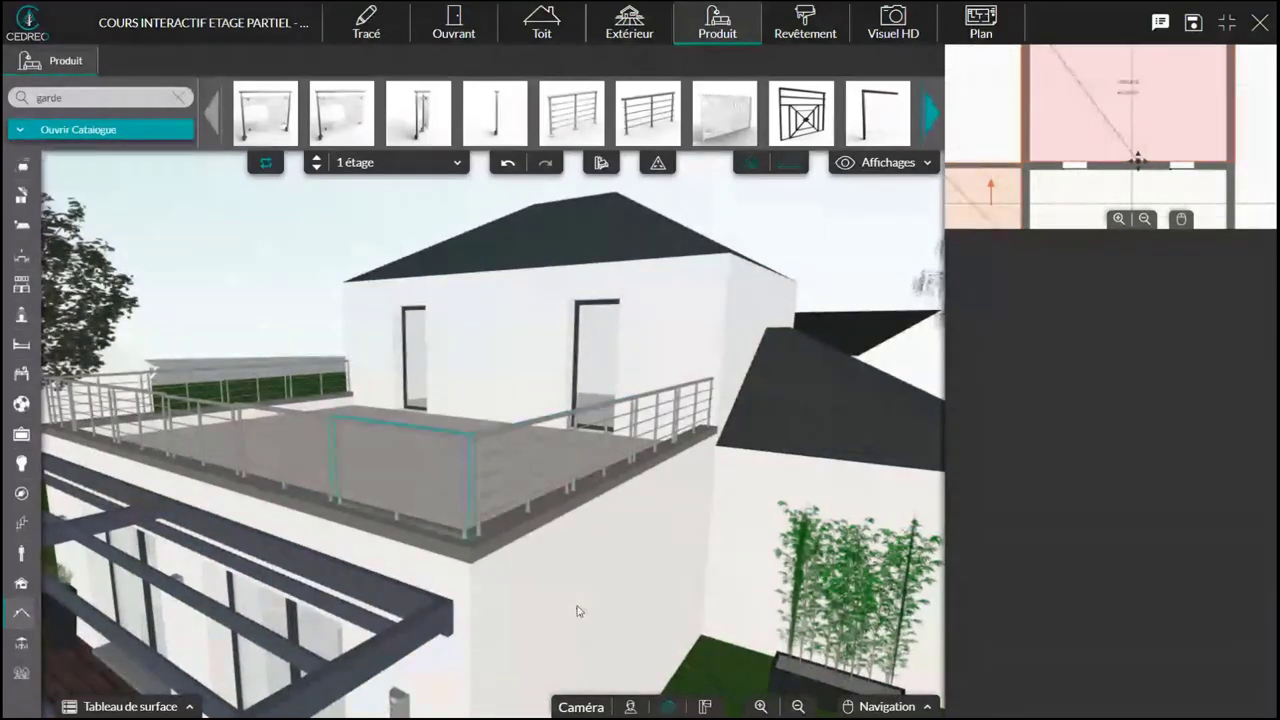
pyautogui.click(673, 649)
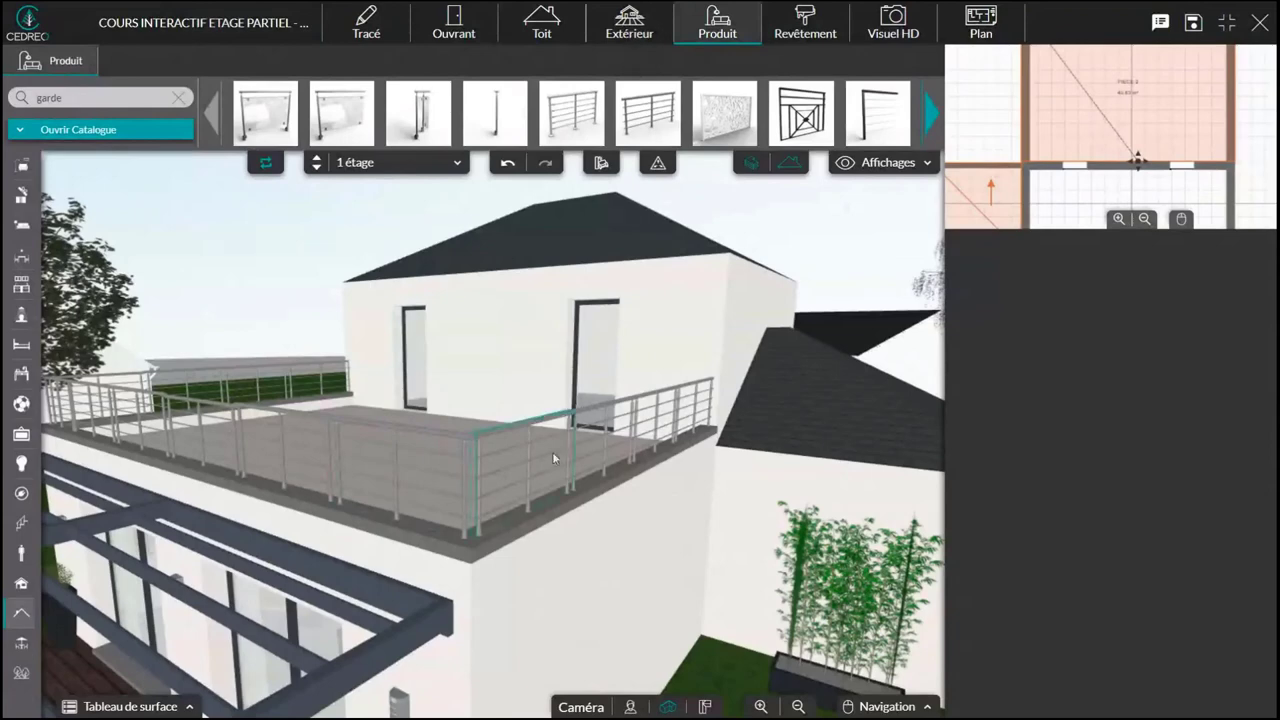
pyautogui.moveTo(558, 431); pyautogui.dragTo(466, 334)
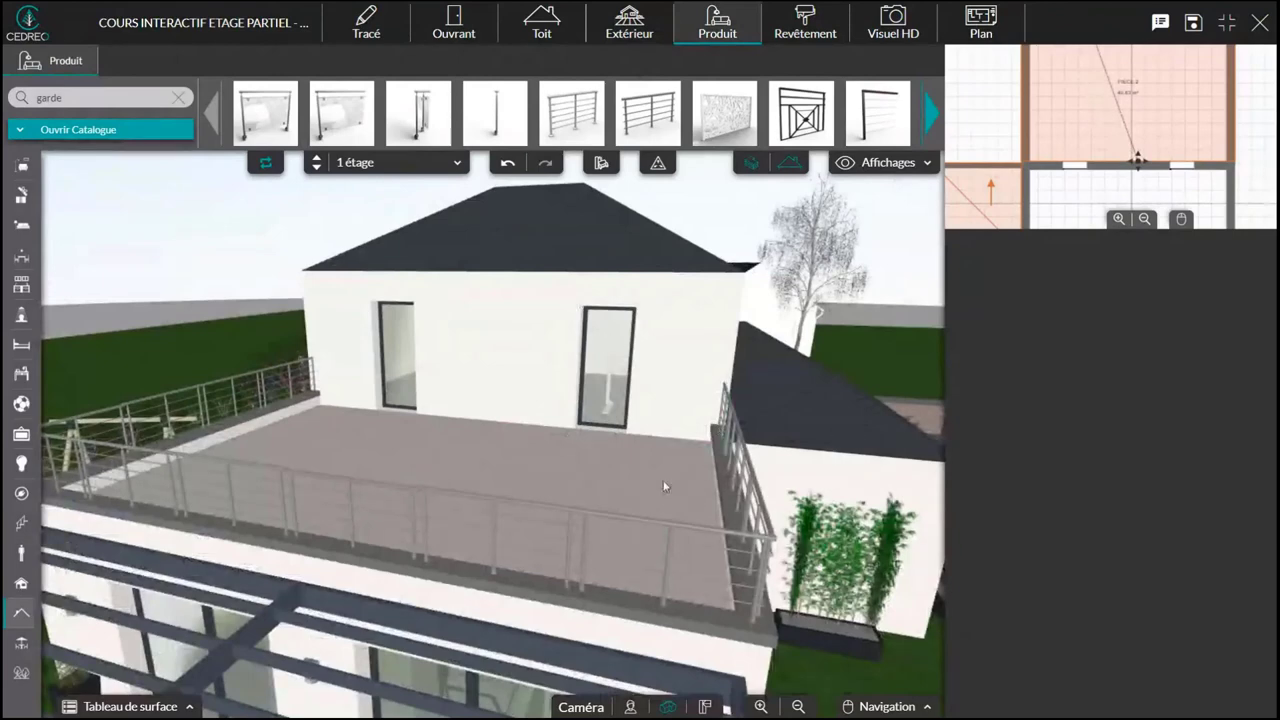
pyautogui.scroll(-2, 663, 485)
pyautogui.moveTo(664, 486); pyautogui.dragTo(600, 510)
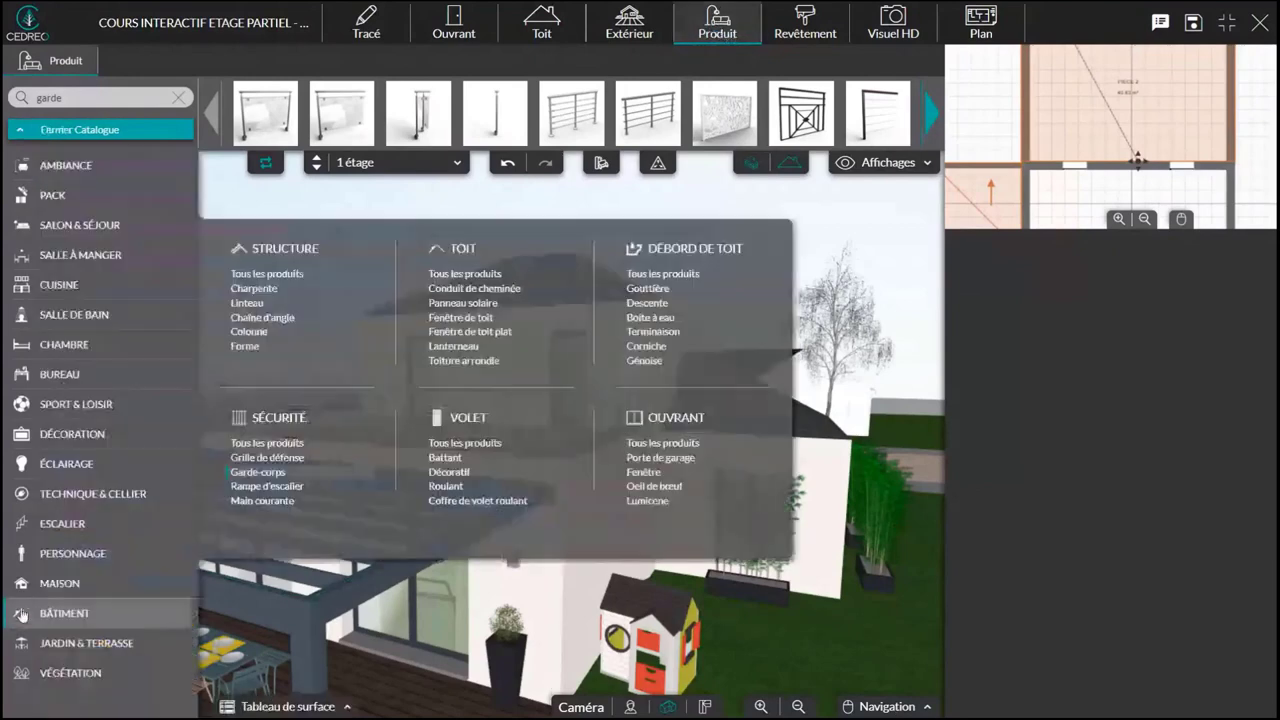
# Display the Charpente structure products from the Bâtiment category of the product catalogue
pyautogui.click(22, 613)
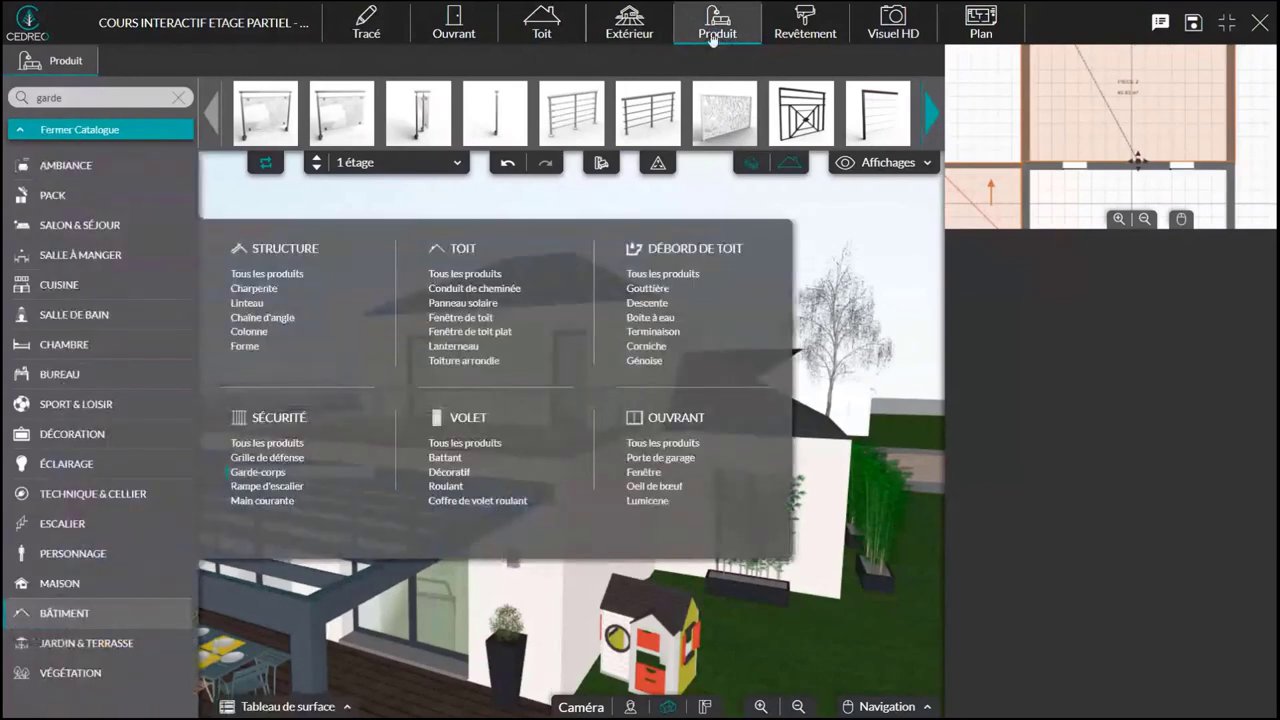
pyautogui.click(264, 291)
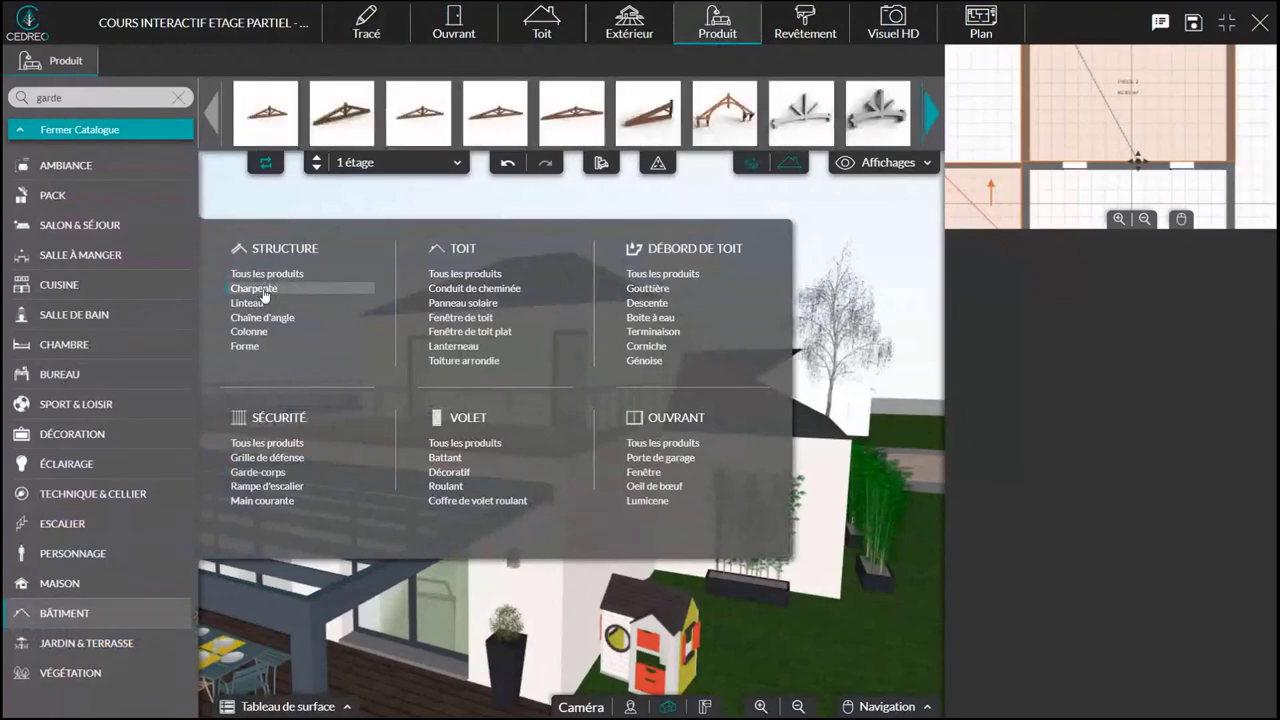